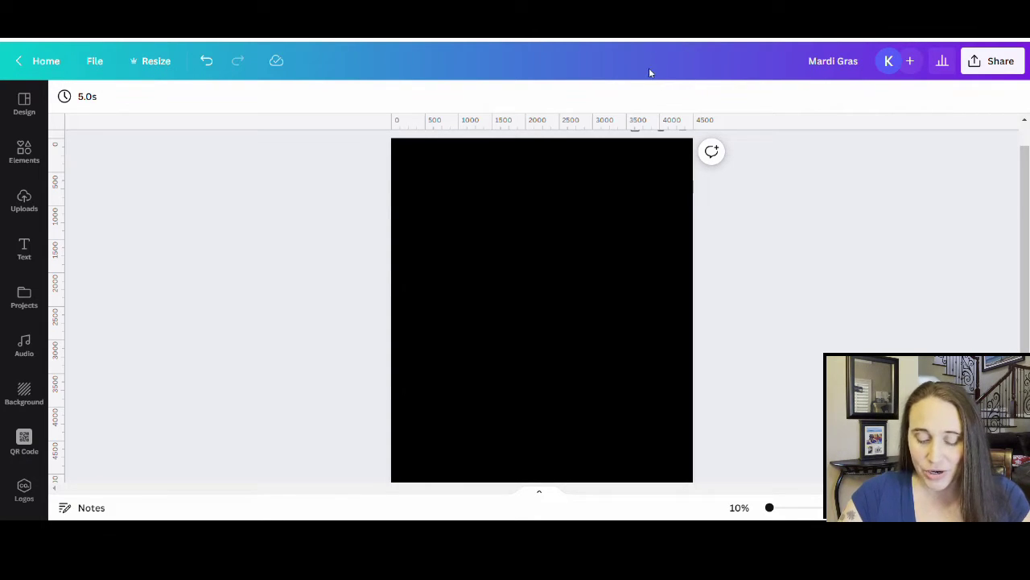
- Add a text box reading "Mardi Gras" to the black page
key("t")
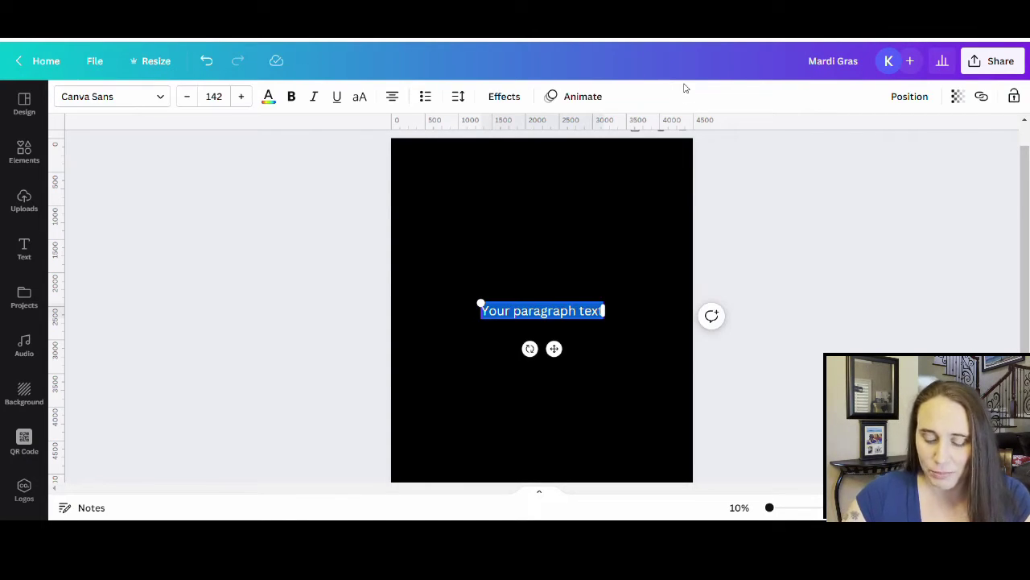
type("Mar")
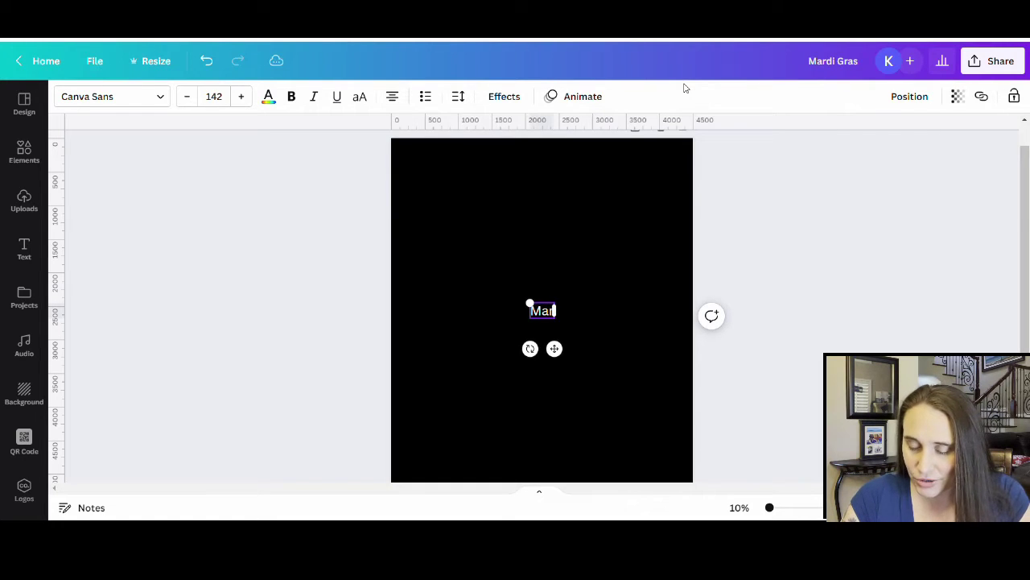
type("d Gras")
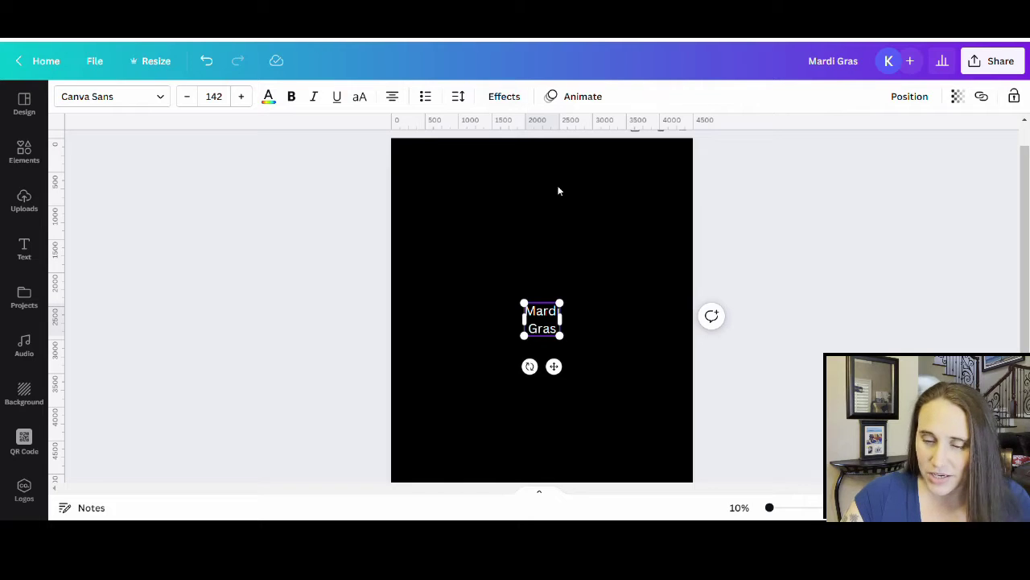
- Enlarge the "Mardi Gras" text to size 880 and centre it horizontally in the upper part of the page
left_click_drag(524, 303, 440, 225)
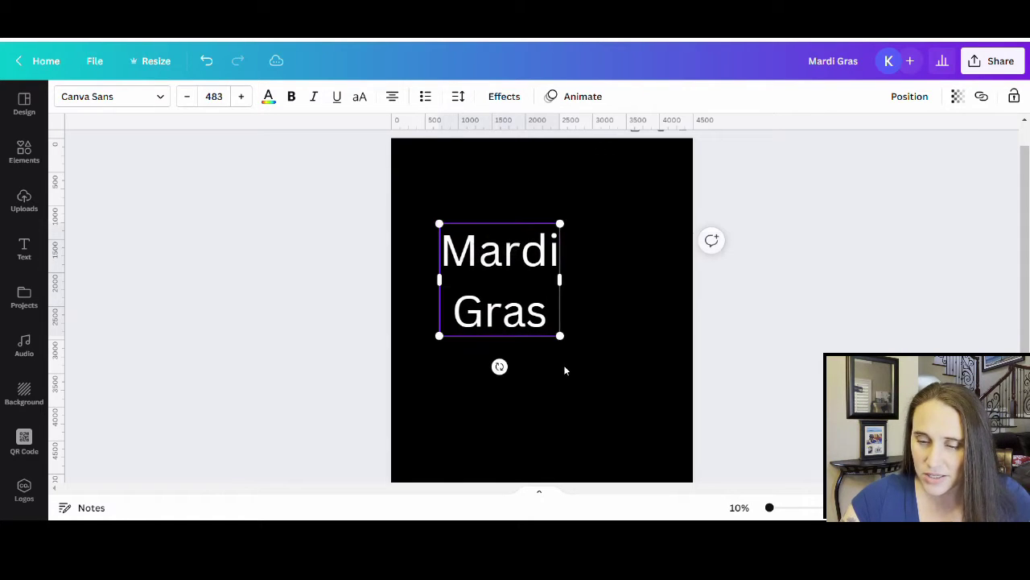
left_click_drag(585, 357, 663, 433)
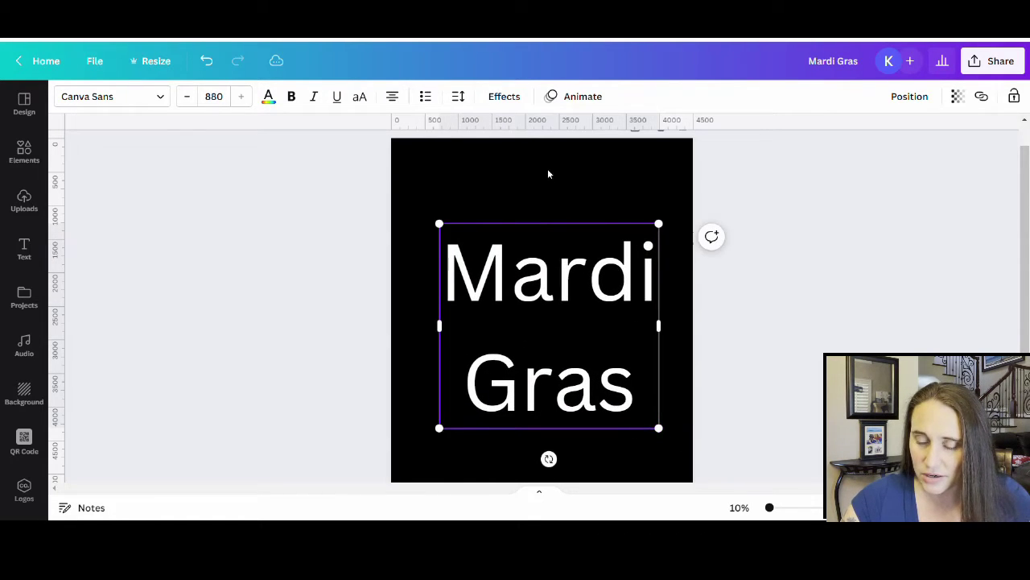
left_click(556, 173)
left_click_drag(602, 397, 579, 347)
left_click(608, 425)
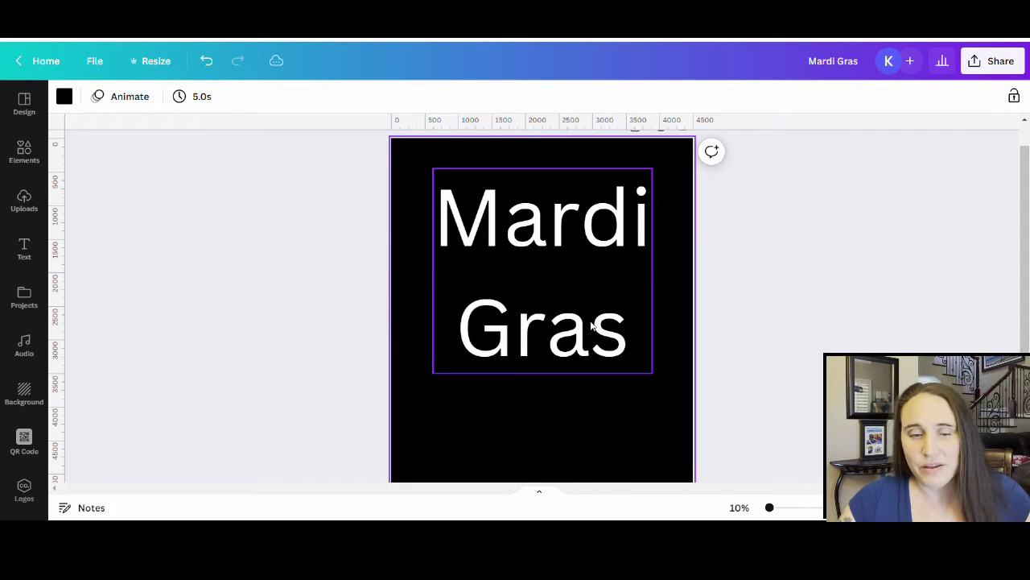
- Search the fonts for "bold" and set the "Mardi Gras" text to Aprila Bold
left_click(503, 267)
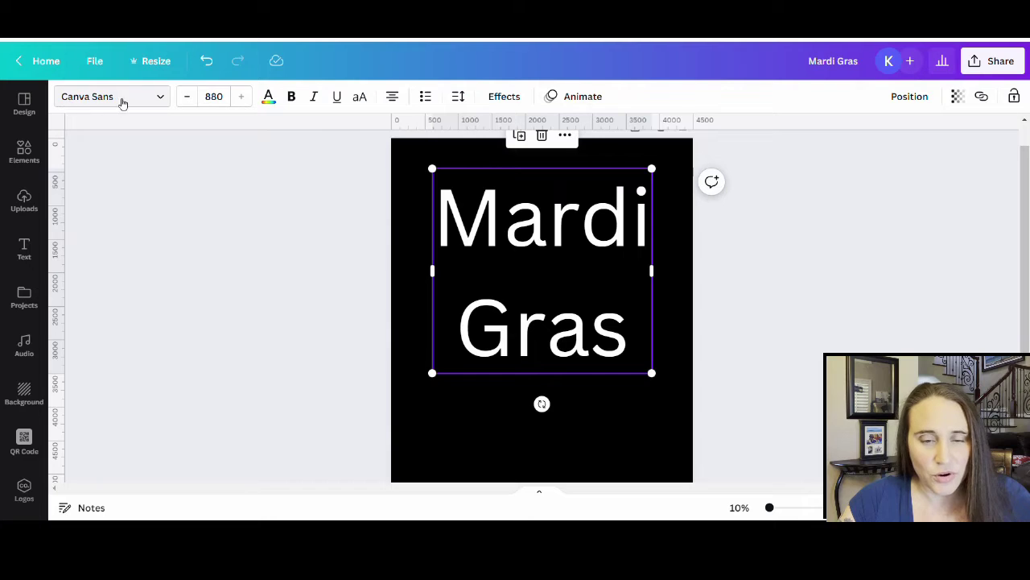
left_click(111, 97)
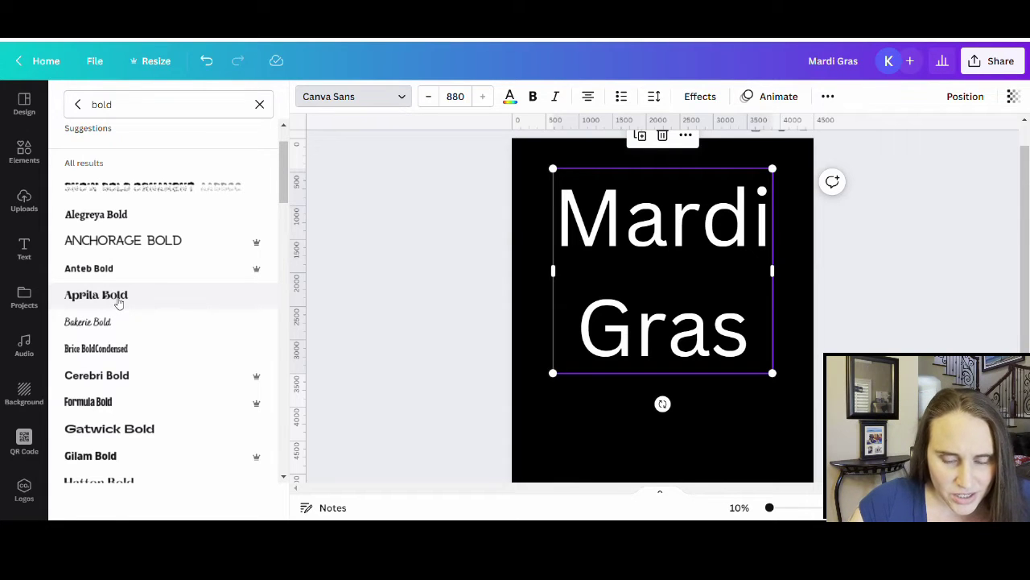
left_click(118, 298)
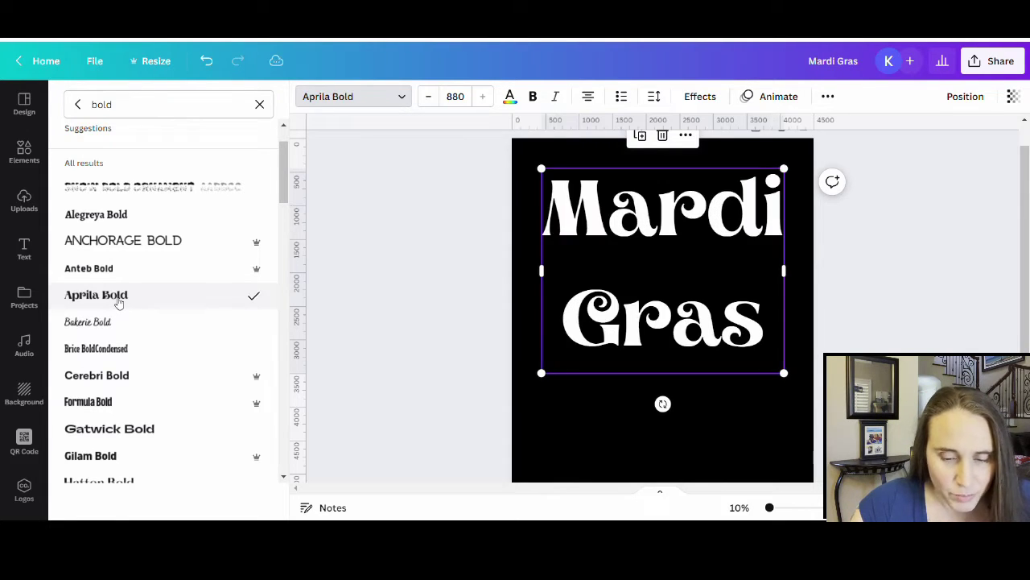
key("Escape")
left_click(434, 438)
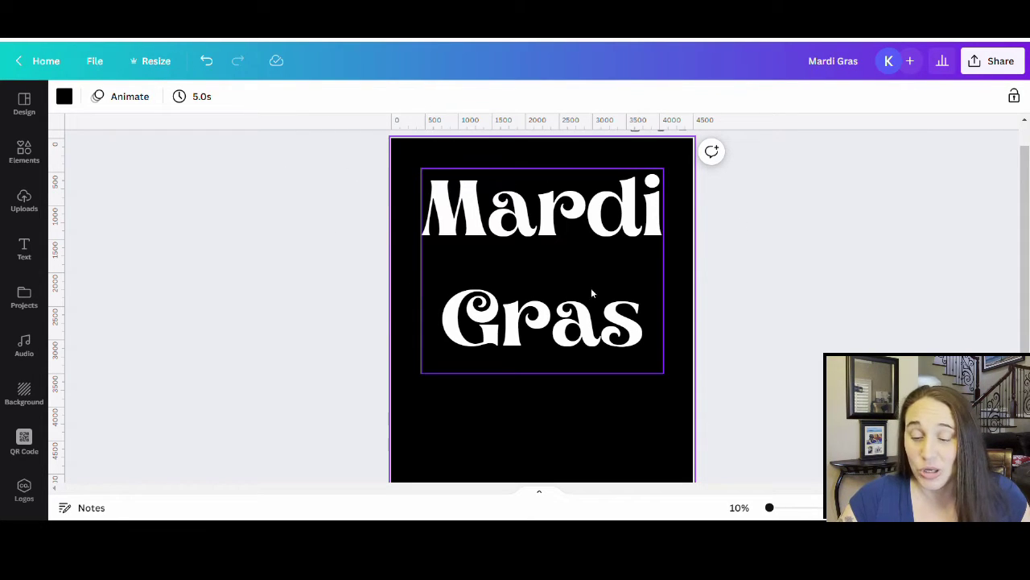
- Tighten the line spacing of the "Mardi Gras" text to 0.62
left_click(558, 314)
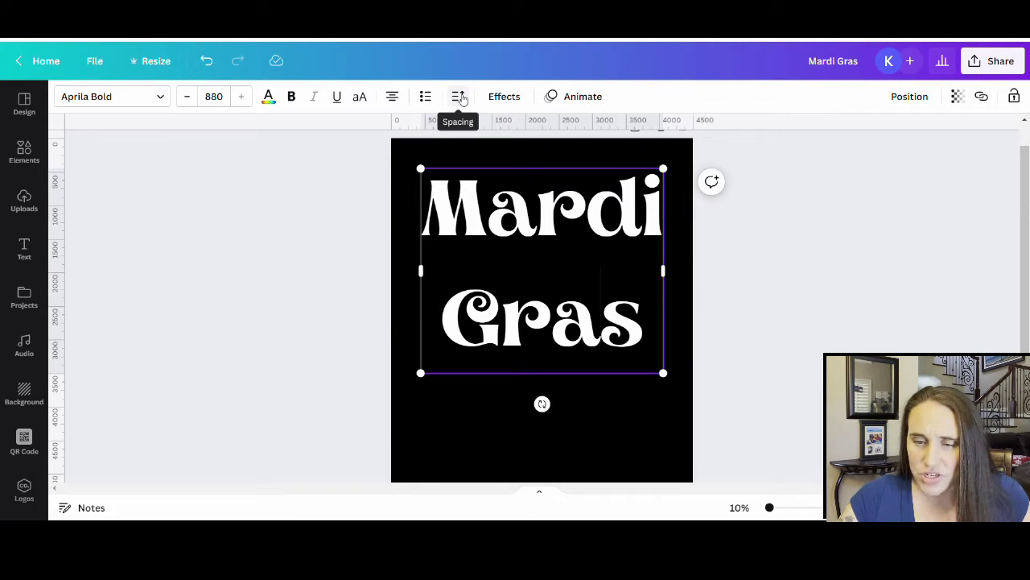
left_click(460, 97)
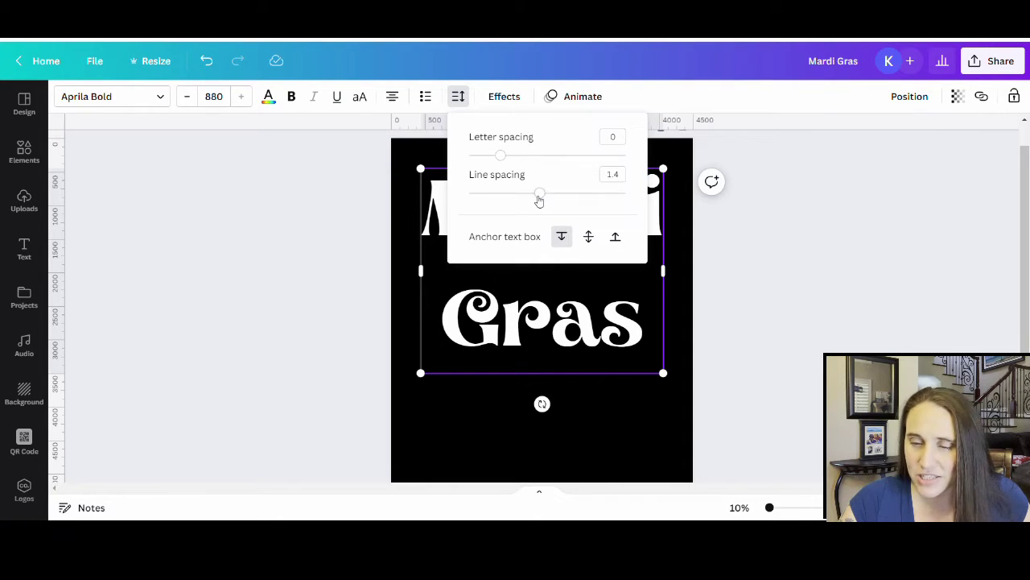
left_click_drag(539, 200, 483, 191)
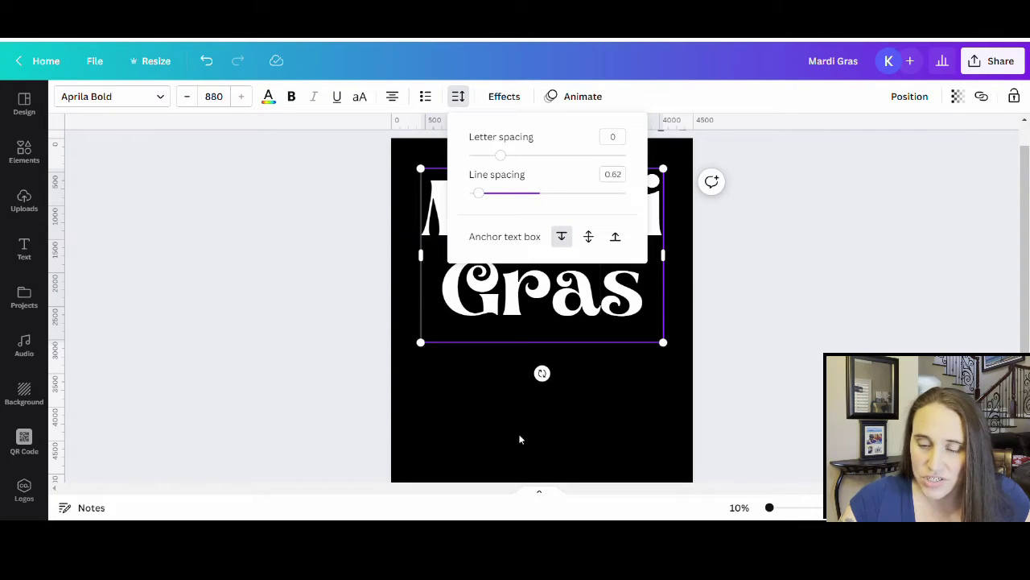
left_click(499, 444)
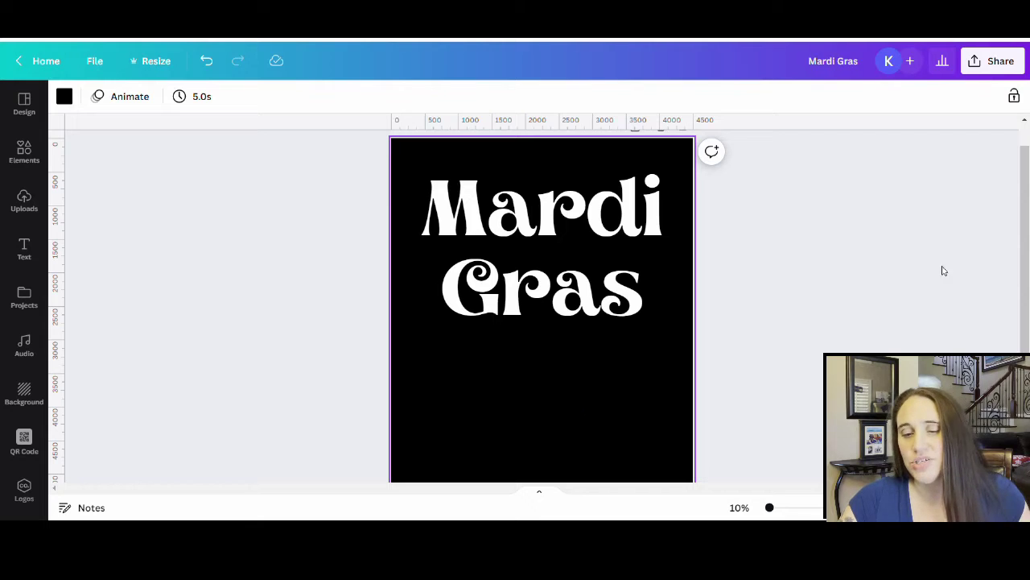
- Recolour the "Mardi Gras" text with the custom purple #AF5DF8
left_click(543, 237)
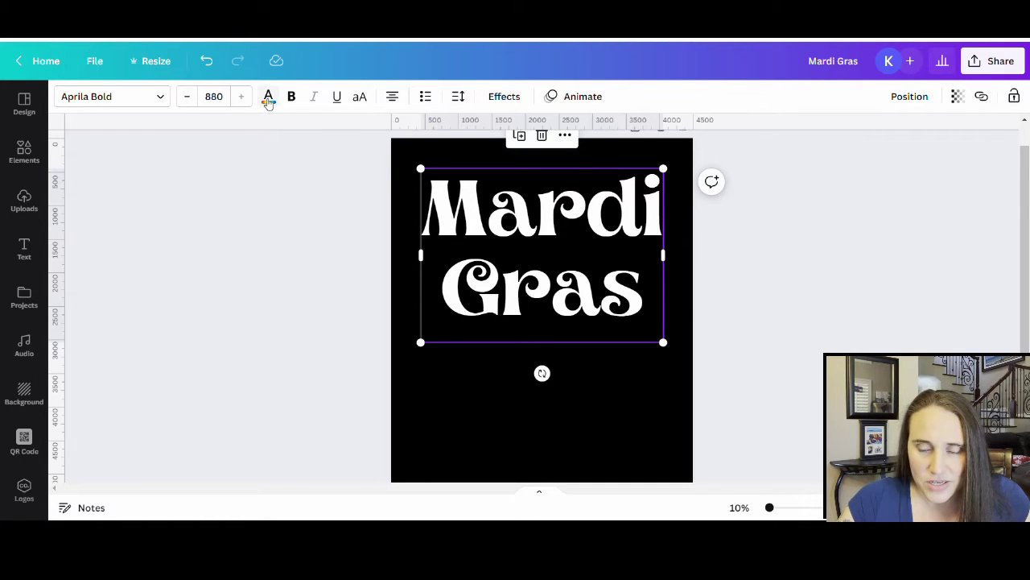
left_click(268, 97)
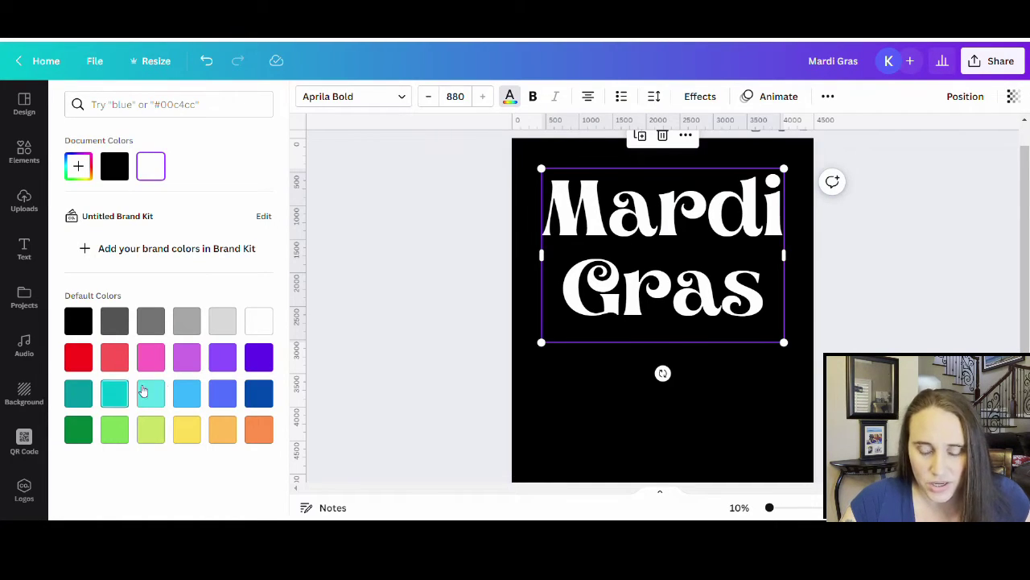
left_click(233, 361)
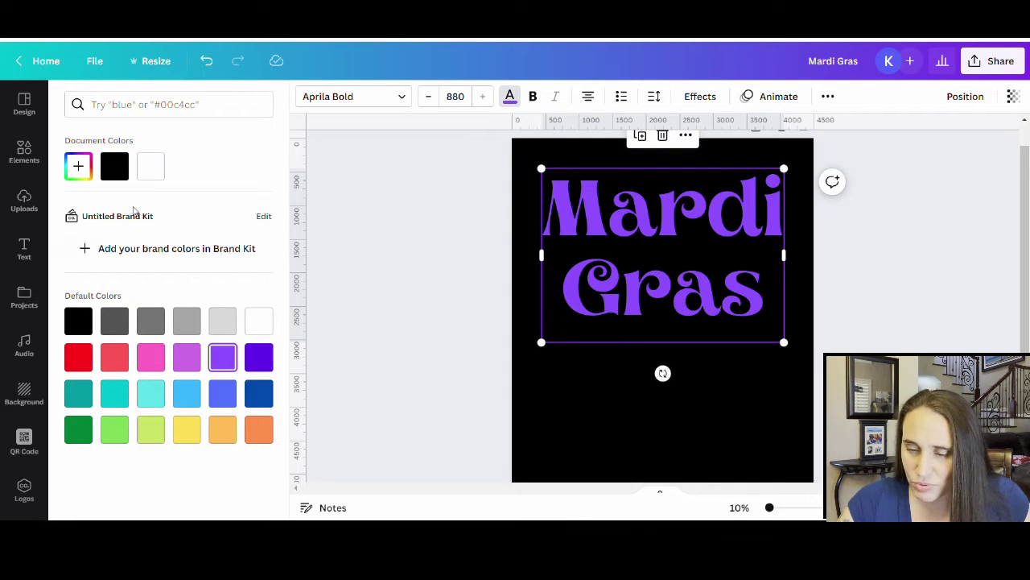
left_click(78, 166)
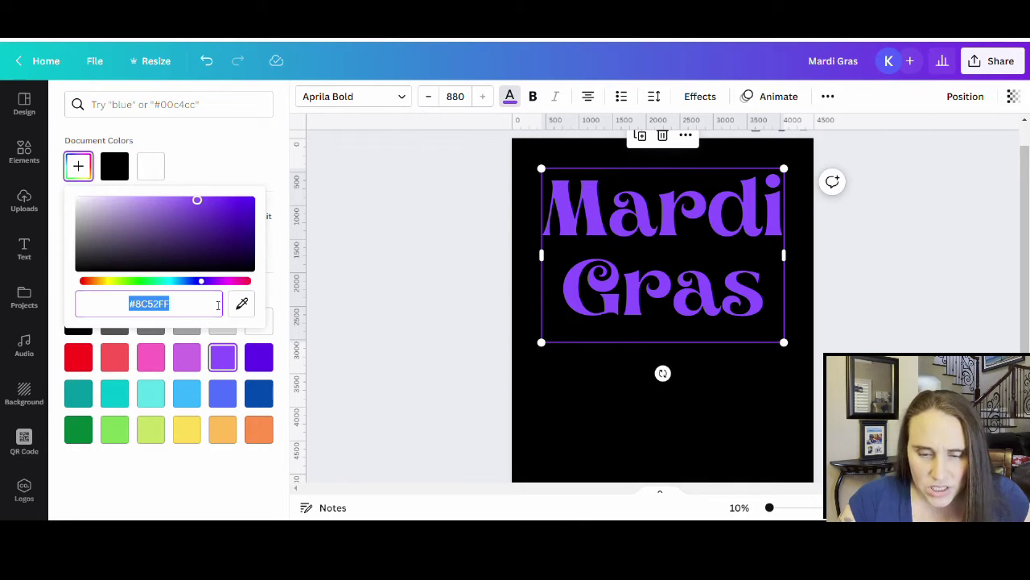
left_click(214, 282)
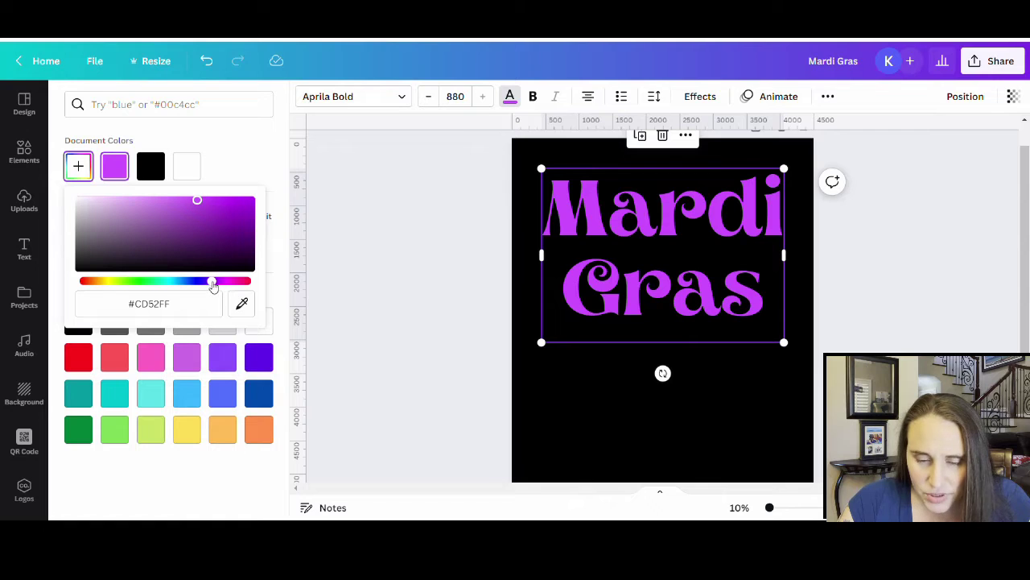
left_click_drag(212, 281, 208, 282)
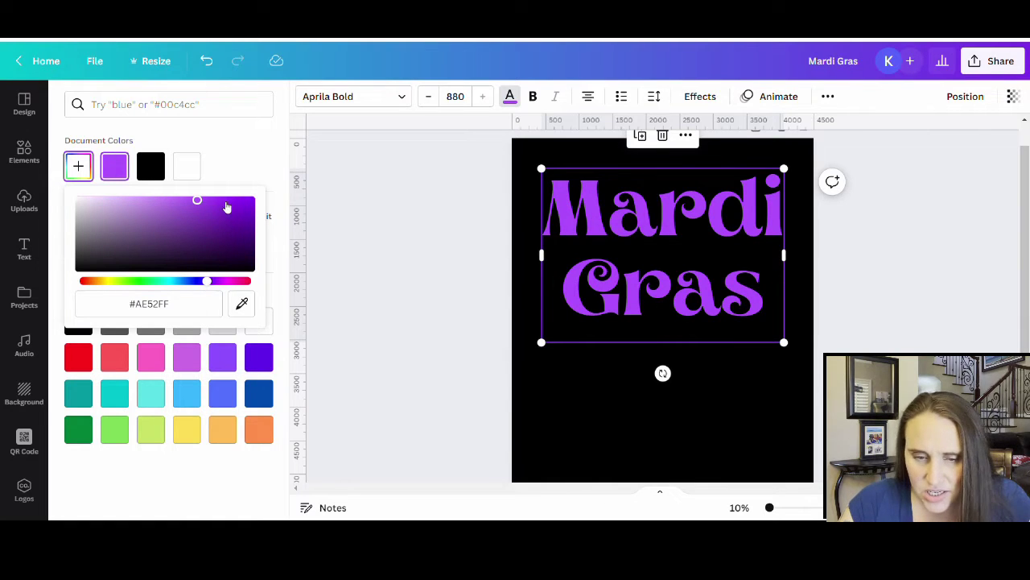
left_click(190, 201)
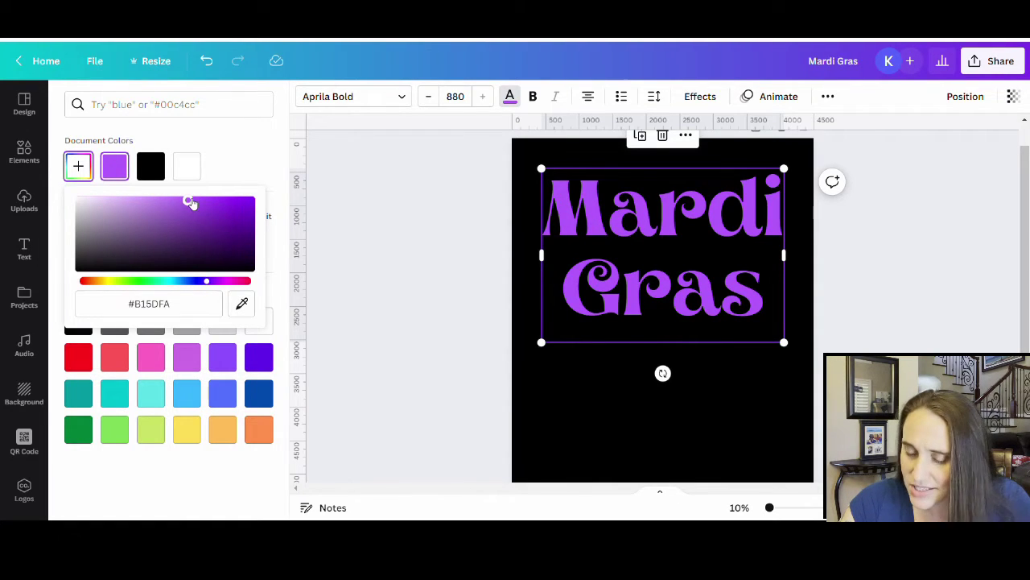
left_click_drag(190, 202, 188, 200)
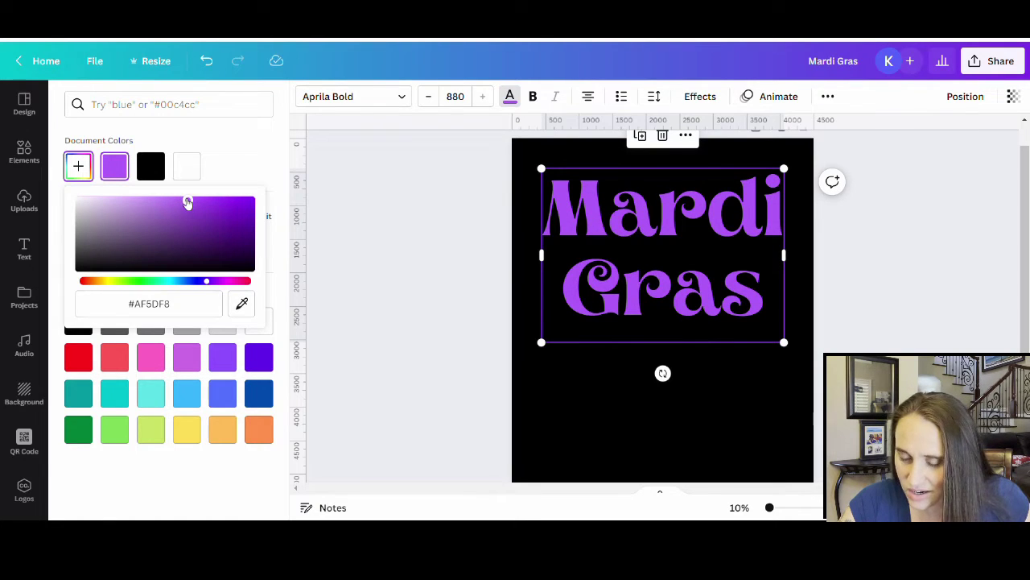
left_click(652, 444)
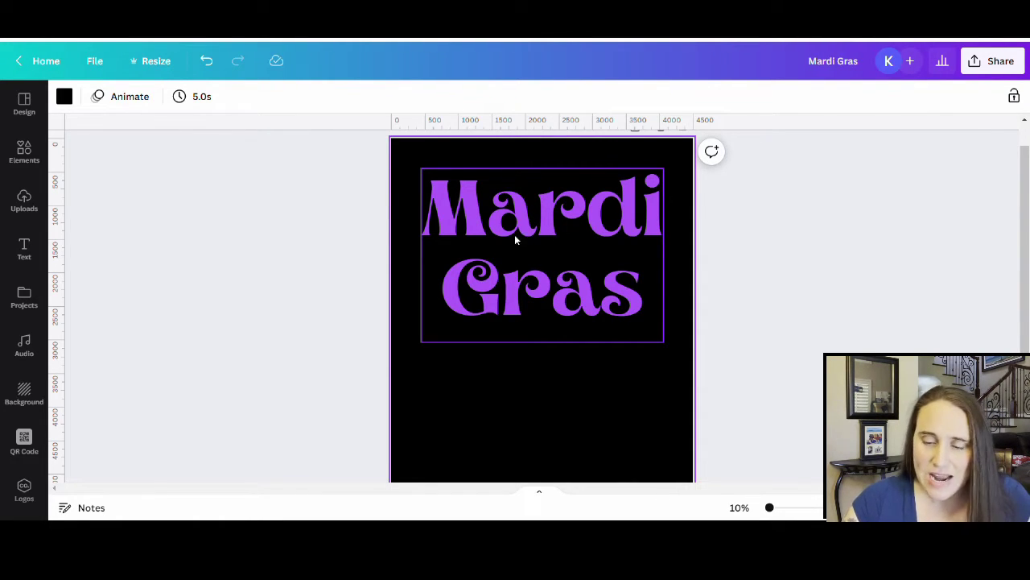
- Download the design as a PNG at size 1 with a transparent background
left_click(979, 71)
scroll(937, 161, "down", 1)
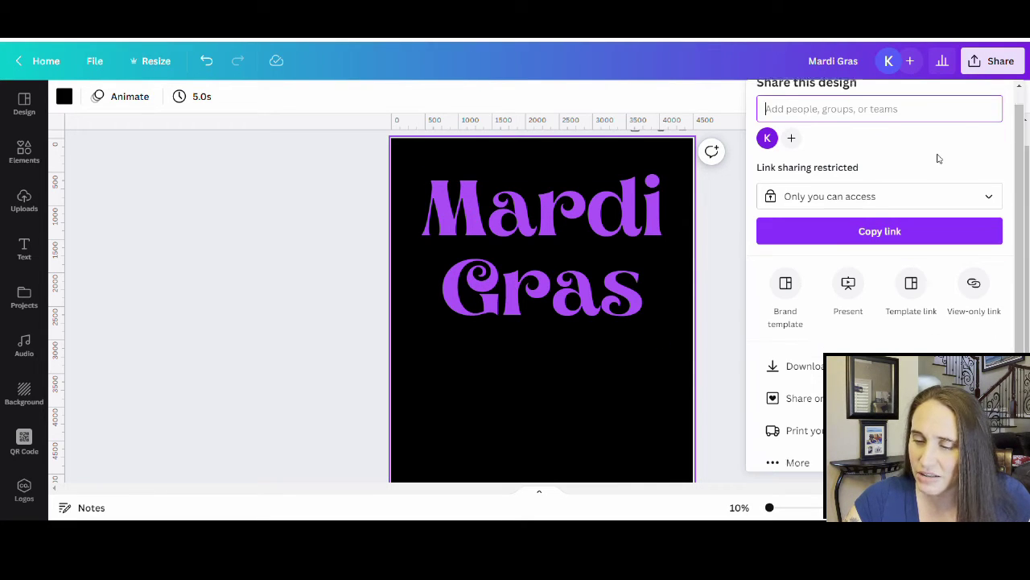
left_click(984, 350)
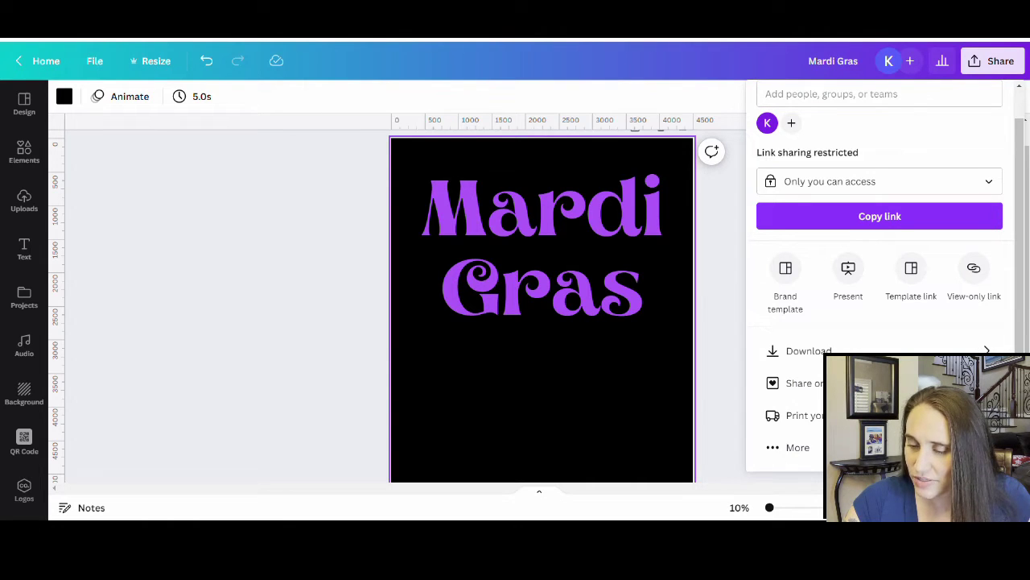
left_click(817, 354)
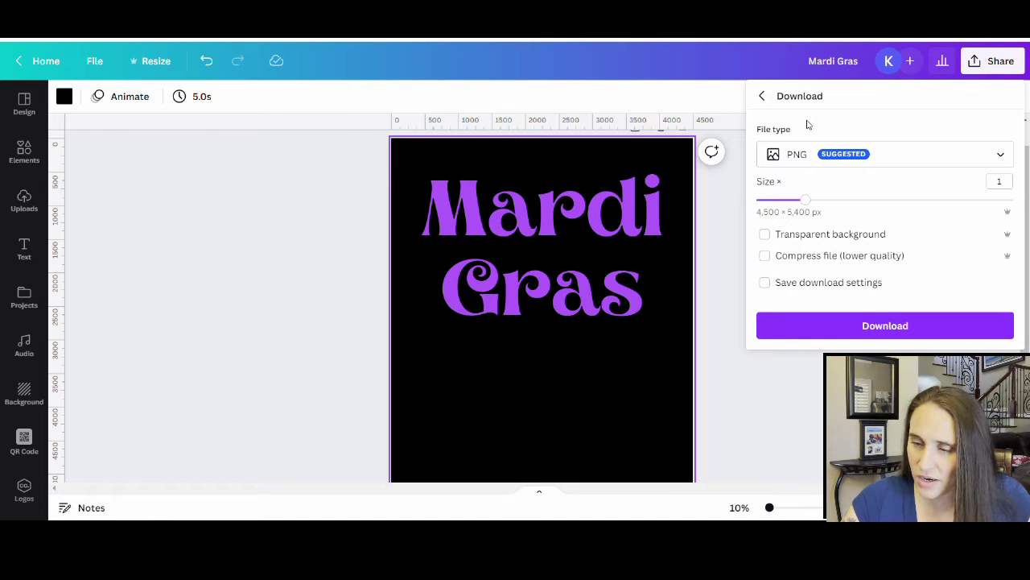
left_click(765, 234)
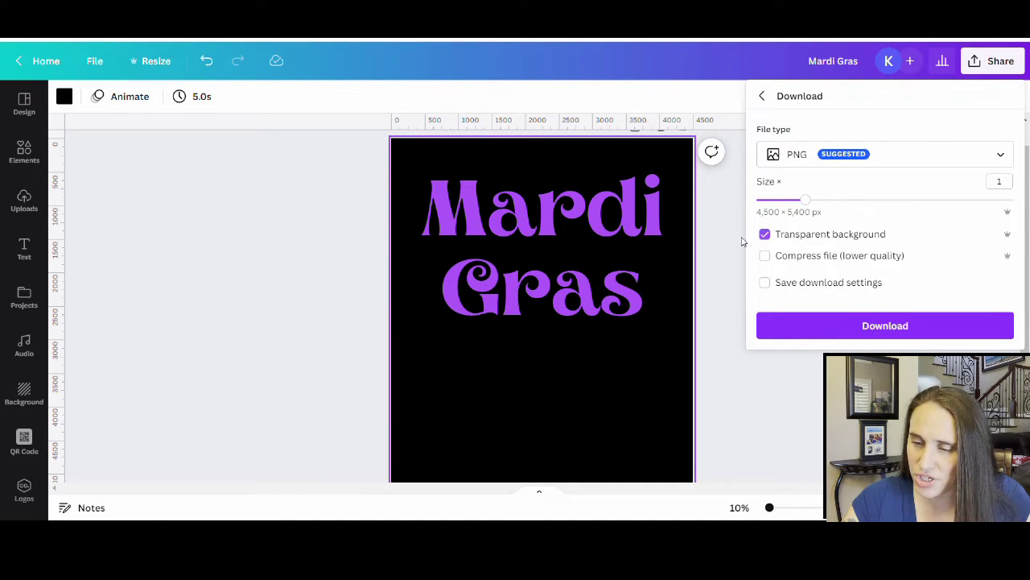
left_click(891, 336)
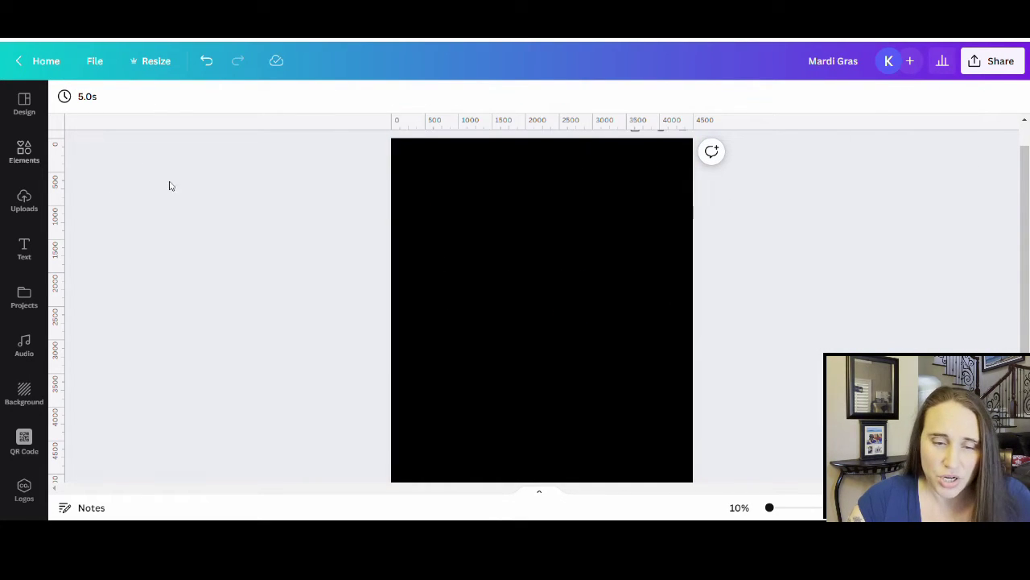
- Place the uploaded purple "Mardi Gras" image on the empty black page
left_click(16, 208)
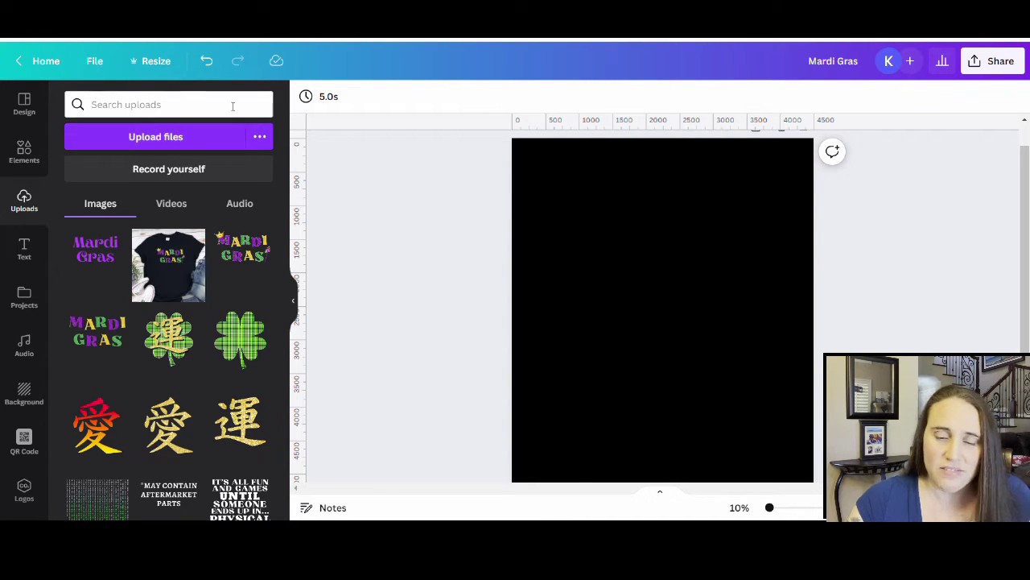
left_click(95, 254)
left_click(296, 304)
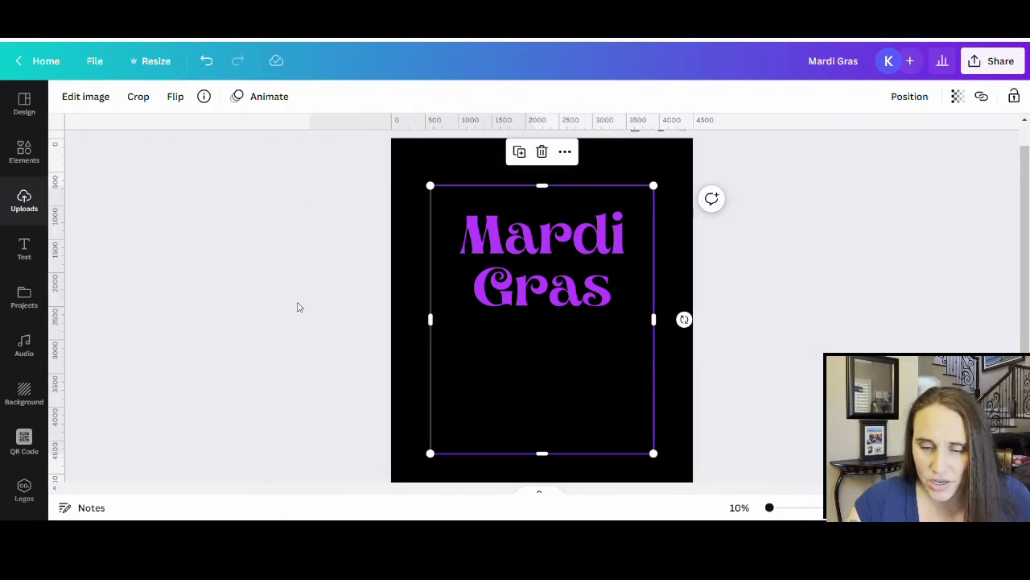
left_click(293, 307)
- Crop the empty area below the lettering off the "Mardi Gras" image, down to a height of about 2,273
left_click(567, 369)
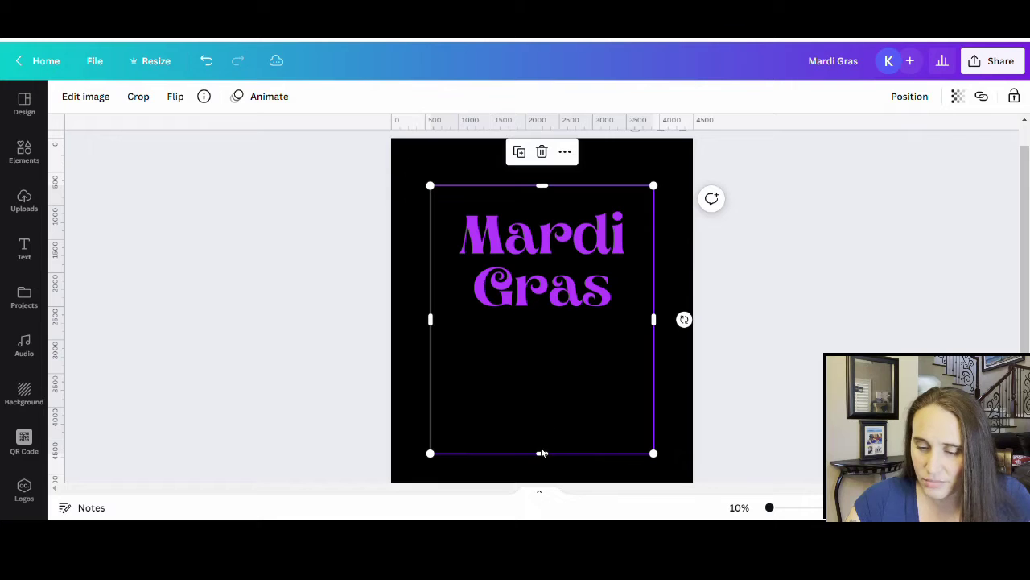
left_click_drag(543, 454, 544, 346)
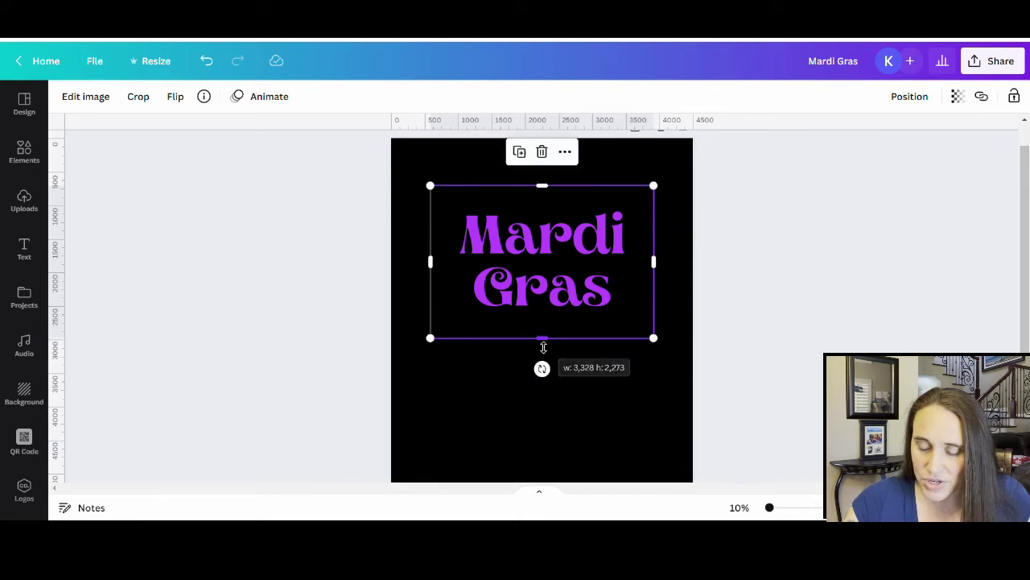
left_click(636, 414)
- Enlarge the cropped "Mardi Gras" image to the full page width and align it with the page's upper edge
left_click_drag(518, 290, 475, 252)
left_click_drag(619, 337, 691, 413)
left_click(656, 430)
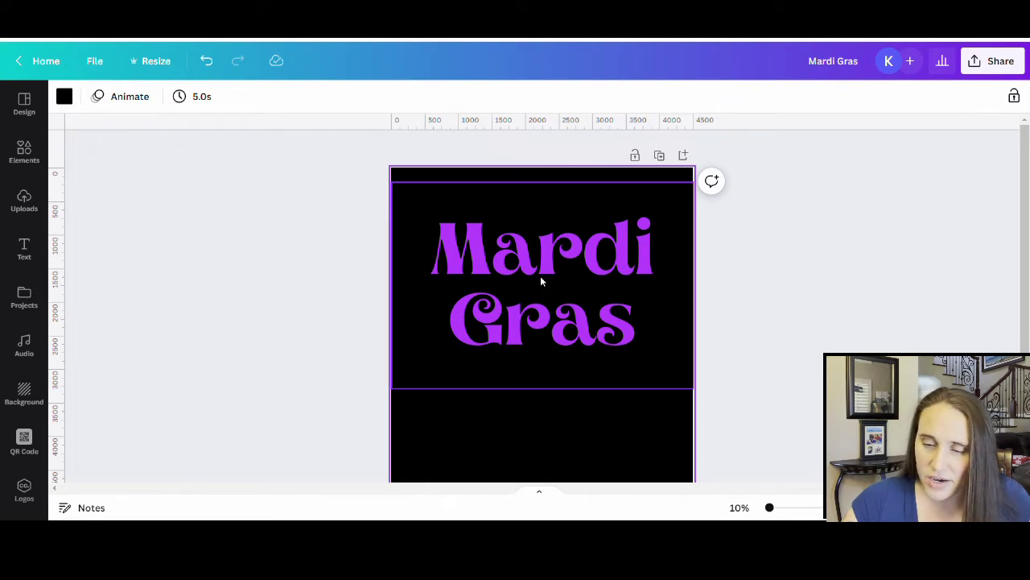
left_click_drag(540, 280, 550, 272)
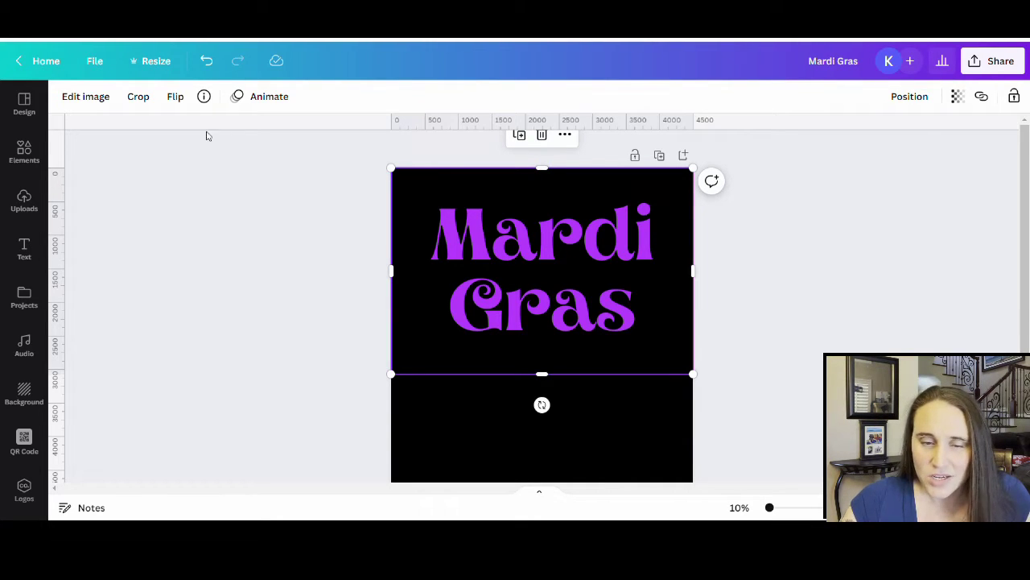
- Add a Glow shadow to the "Mardi Gras" image with blur 0 and transparency 100
left_click(81, 98)
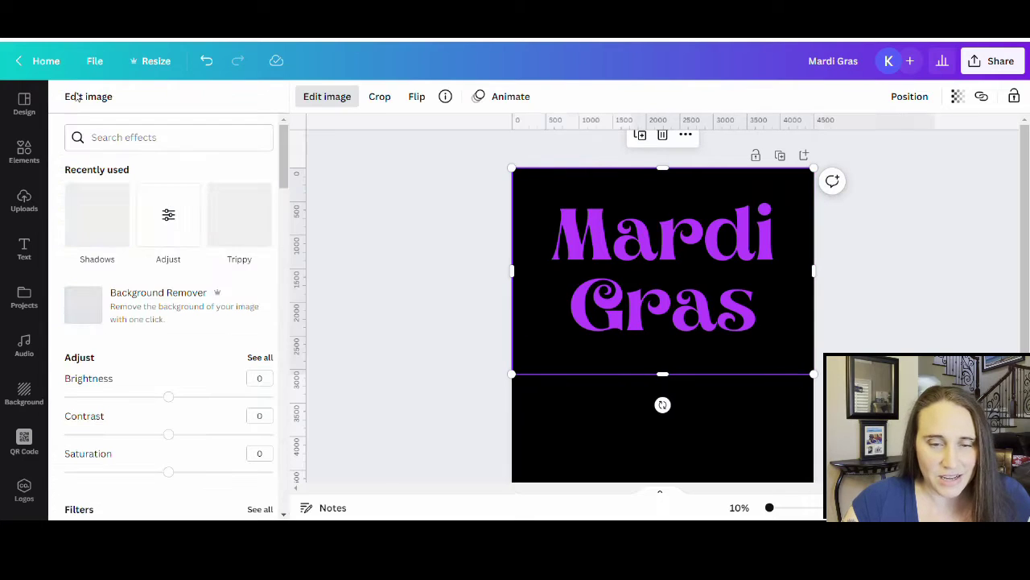
left_click(101, 224)
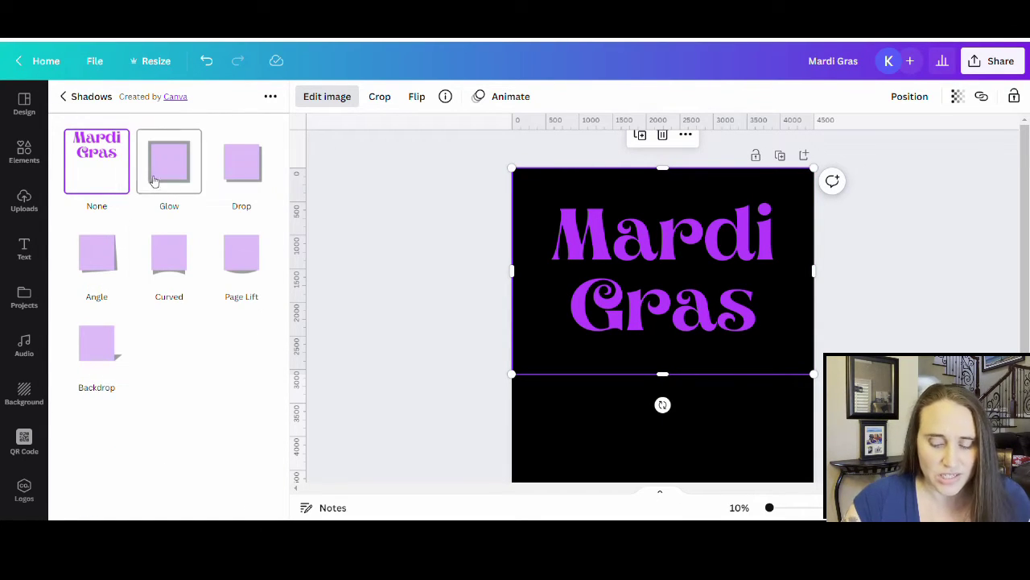
left_click(167, 180)
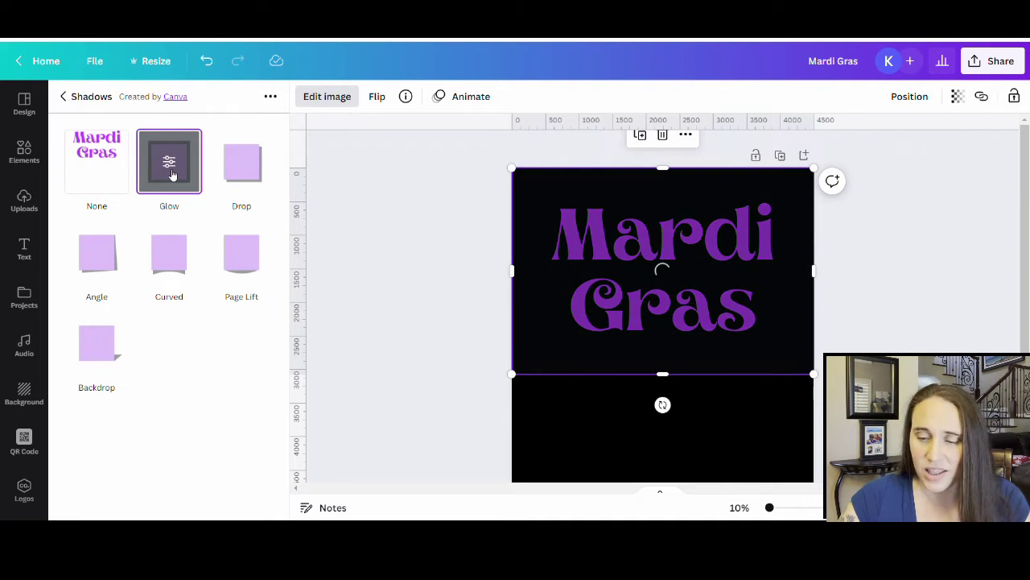
left_click(170, 165)
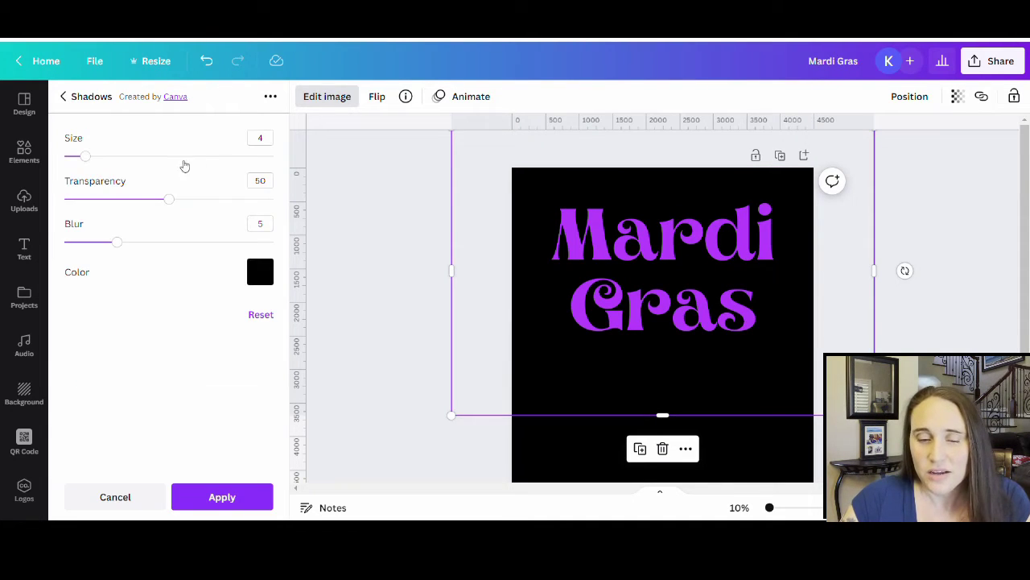
left_click_drag(119, 243, 63, 242)
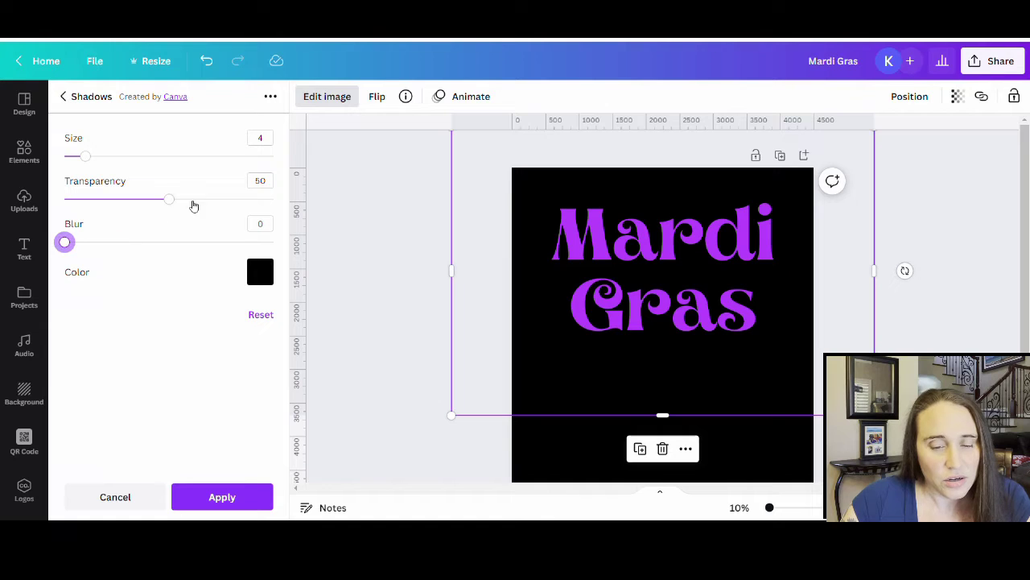
left_click_drag(170, 200, 278, 199)
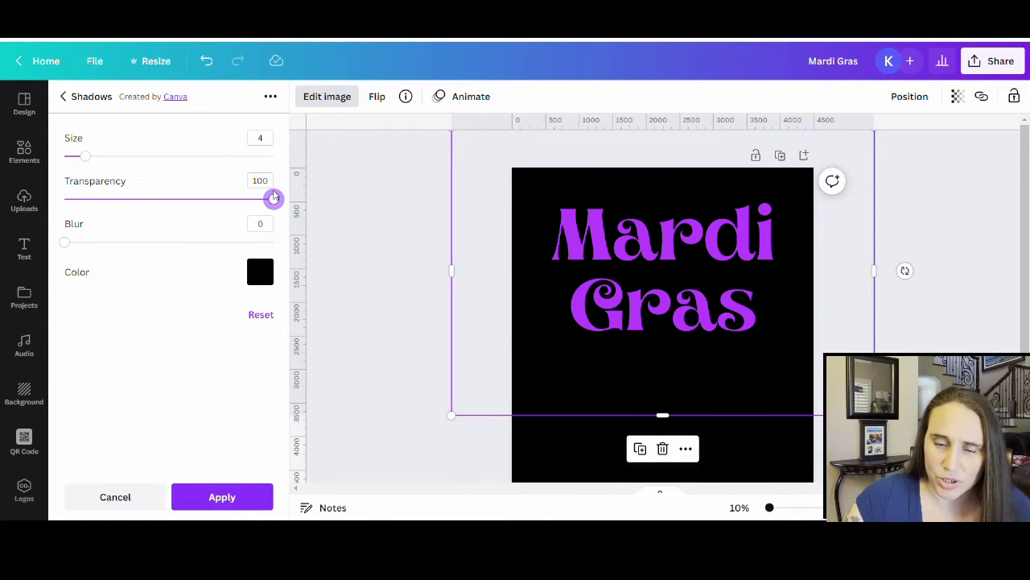
- Change the glow colour to a custom bright green, about #1DE13C
left_click(263, 274)
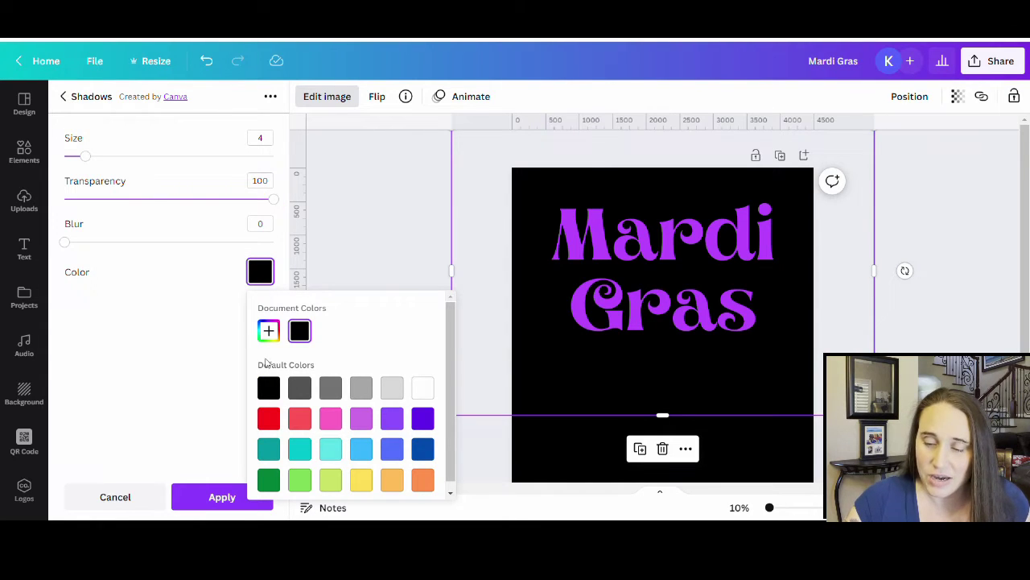
left_click(300, 479)
left_click(158, 370)
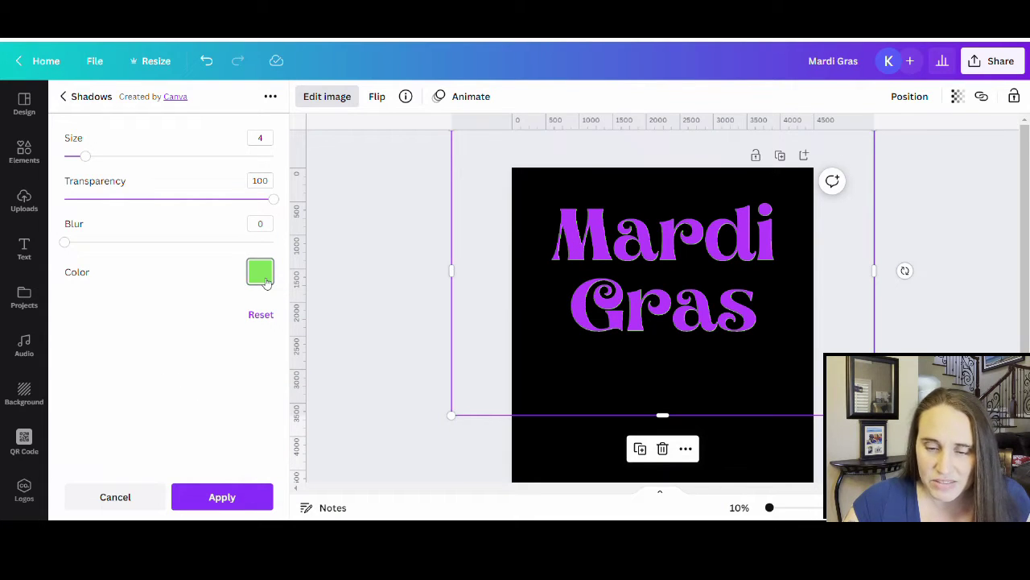
left_click(267, 276)
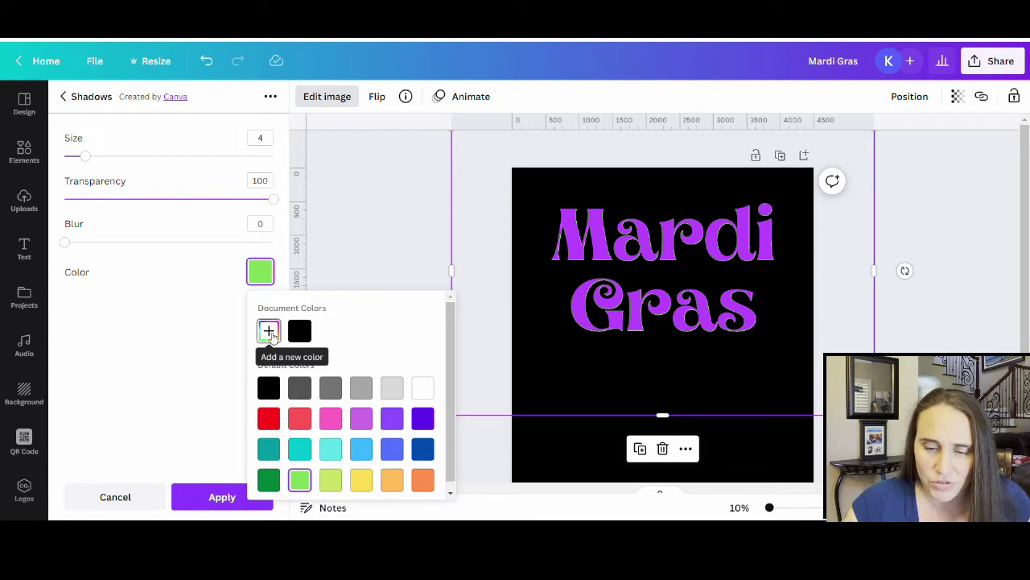
left_click(271, 332)
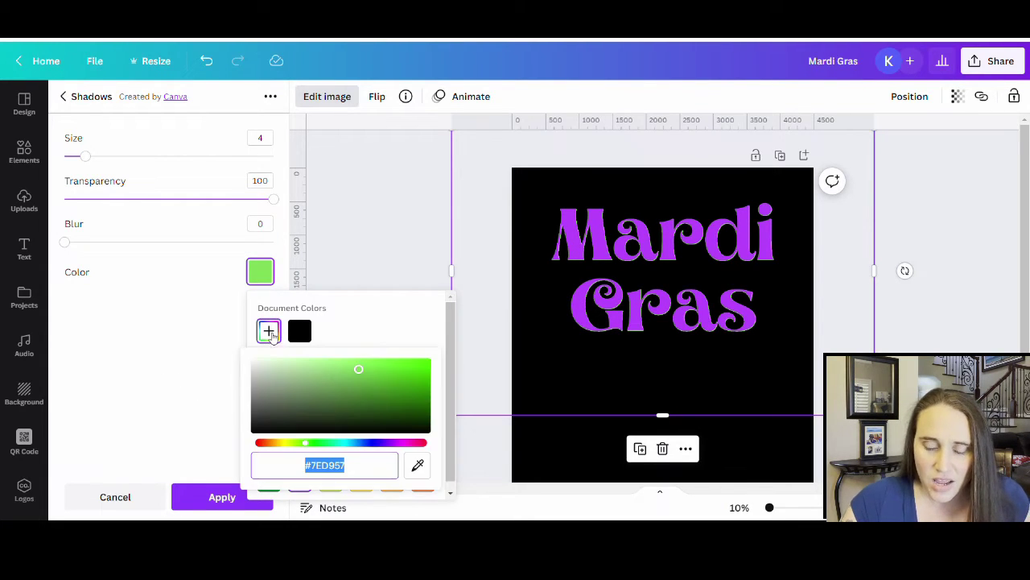
left_click(372, 363)
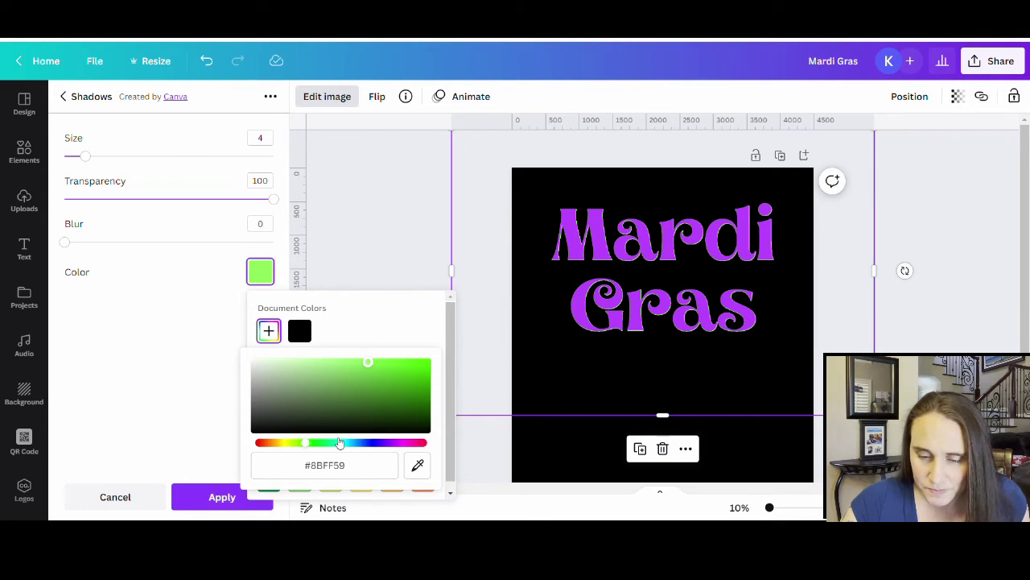
left_click(315, 445)
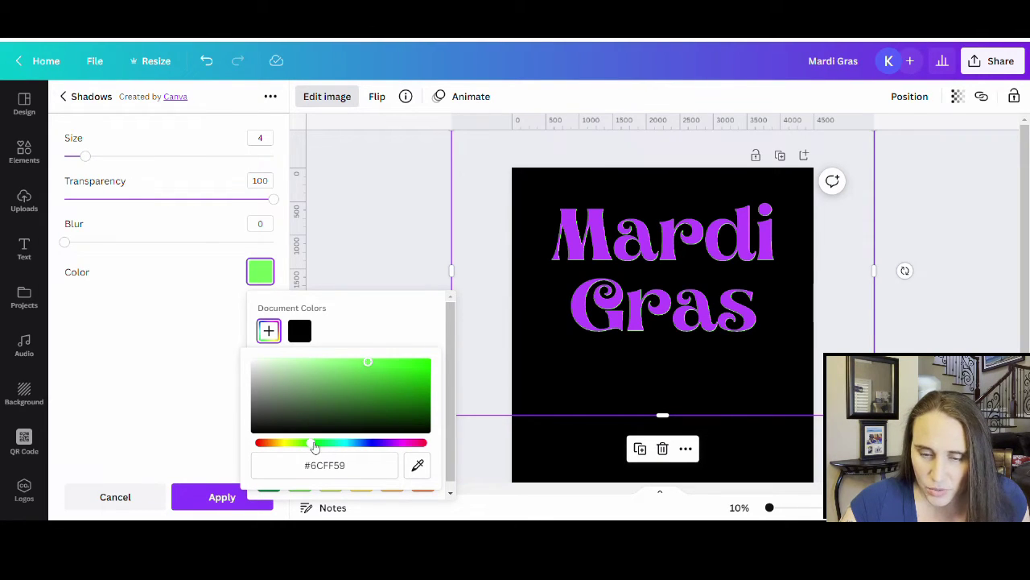
left_click_drag(368, 364, 411, 366)
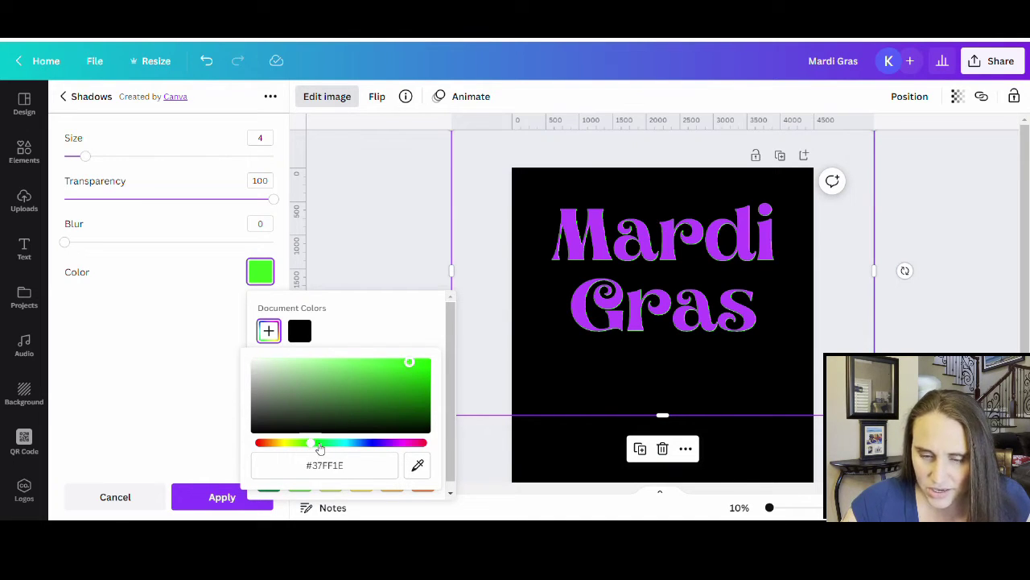
left_click_drag(320, 449, 322, 448)
left_click(408, 366)
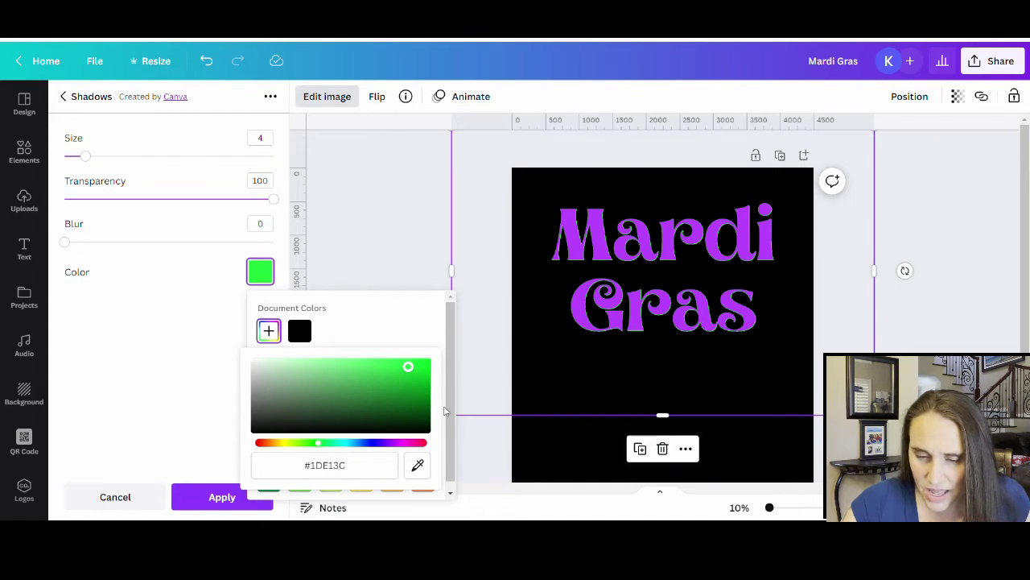
left_click(196, 329)
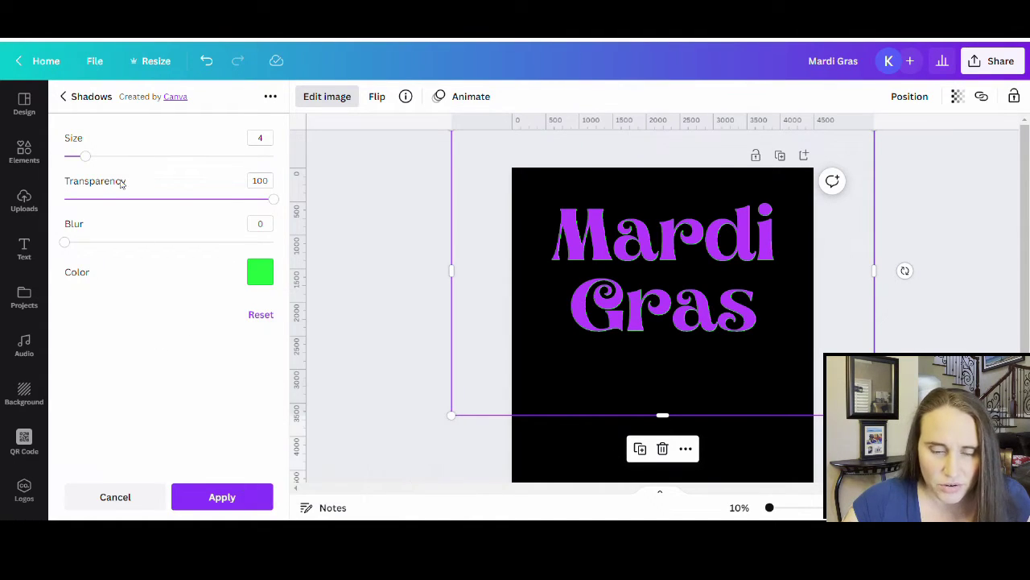
- Set the green glow's size to 25, apply the effect and deselect the image
left_click_drag(85, 156, 198, 160)
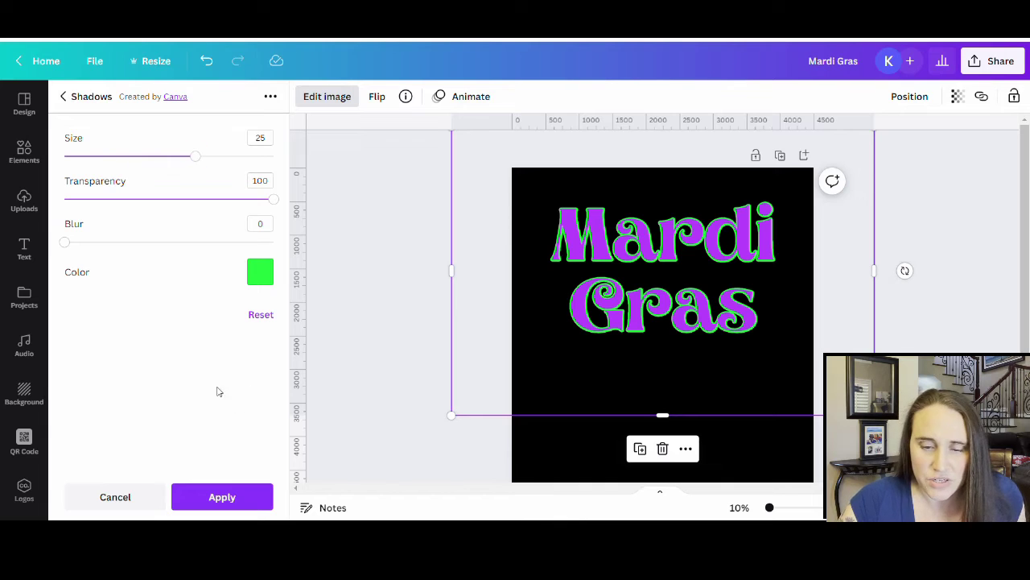
left_click(222, 497)
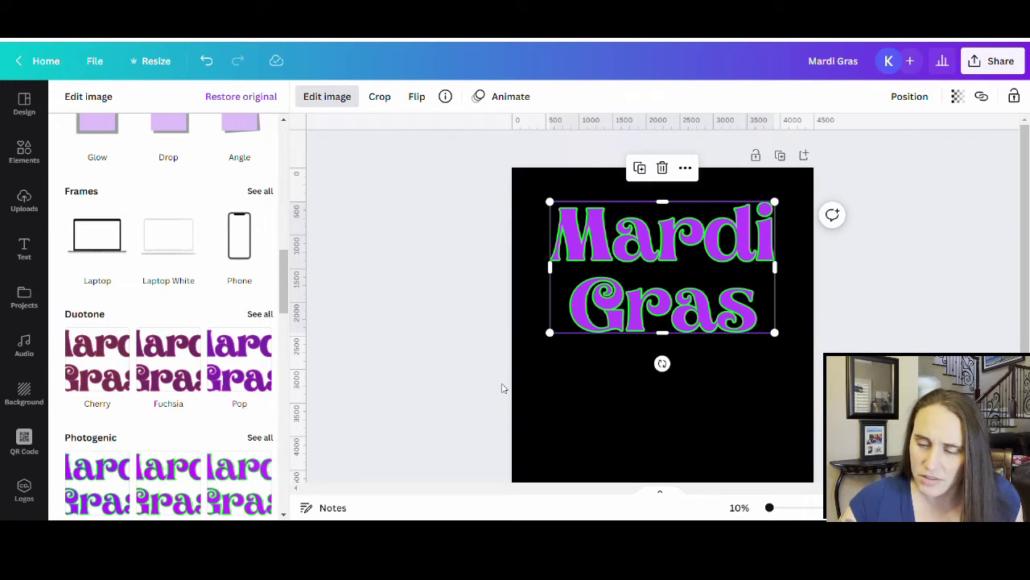
left_click(584, 412)
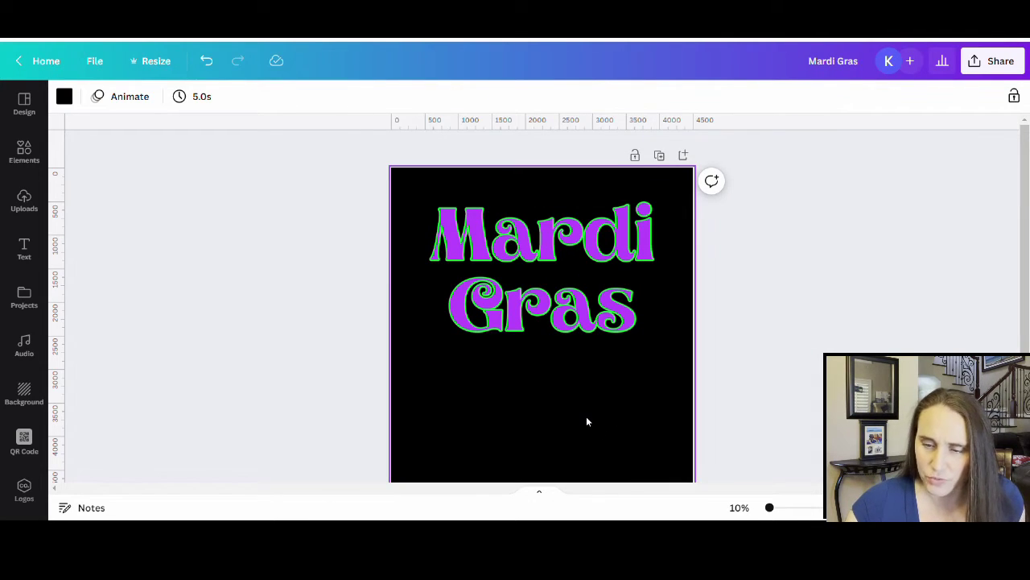
- Add a second Glow shadow to the green-outlined "Mardi Gras" image, with blur 0 and transparency 100
left_click(528, 259)
left_click(87, 98)
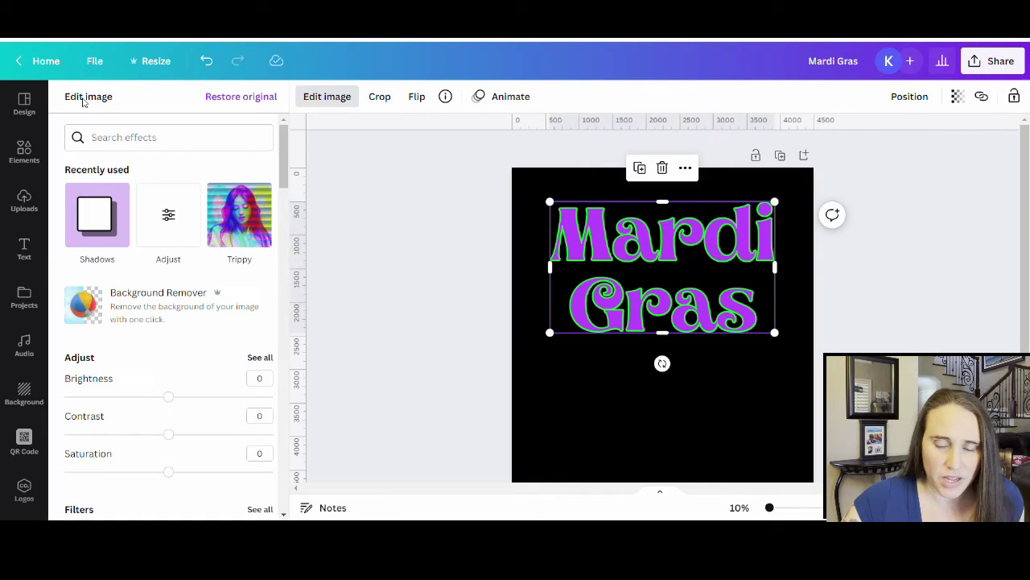
left_click(103, 234)
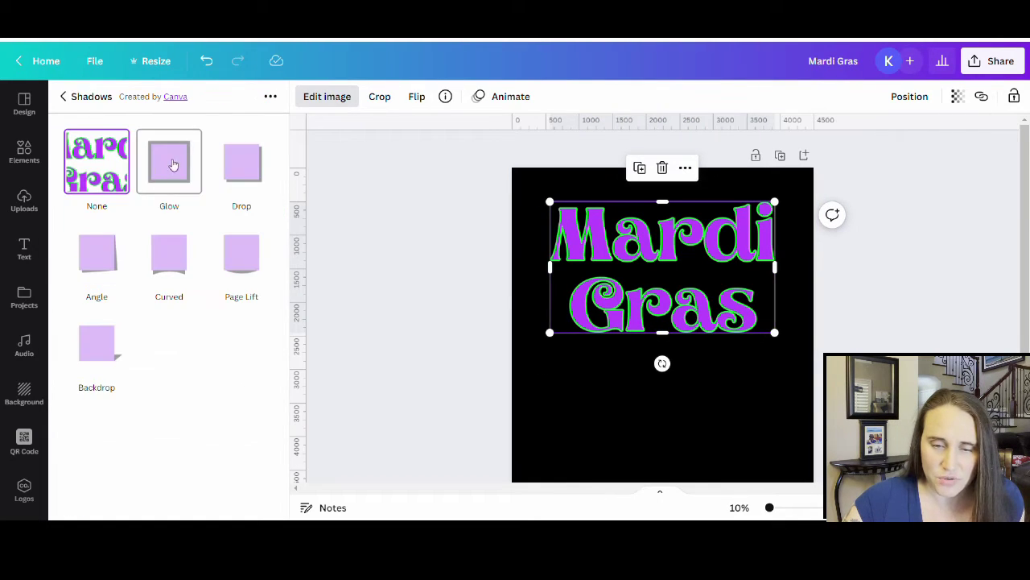
left_click(173, 161)
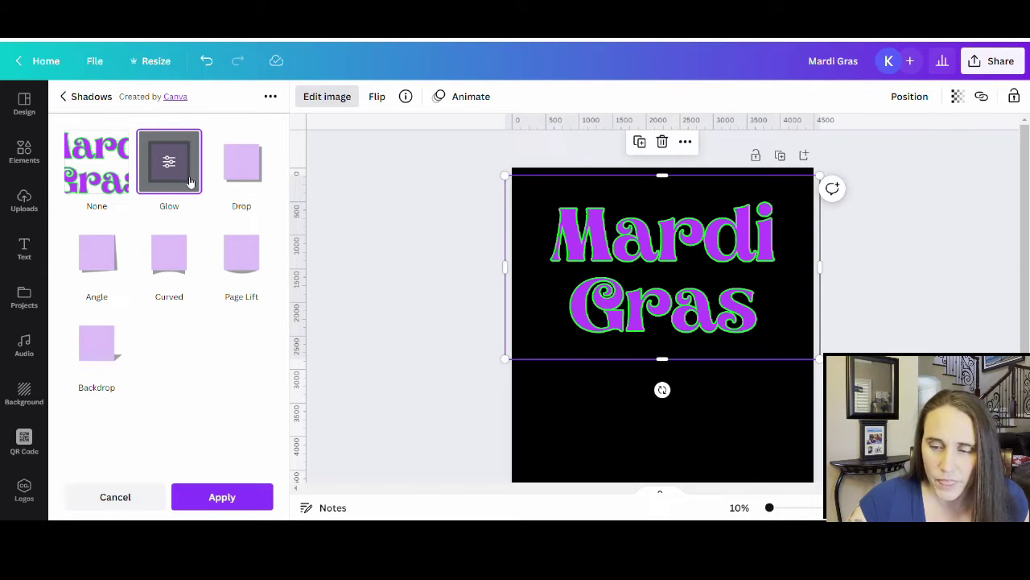
left_click(170, 165)
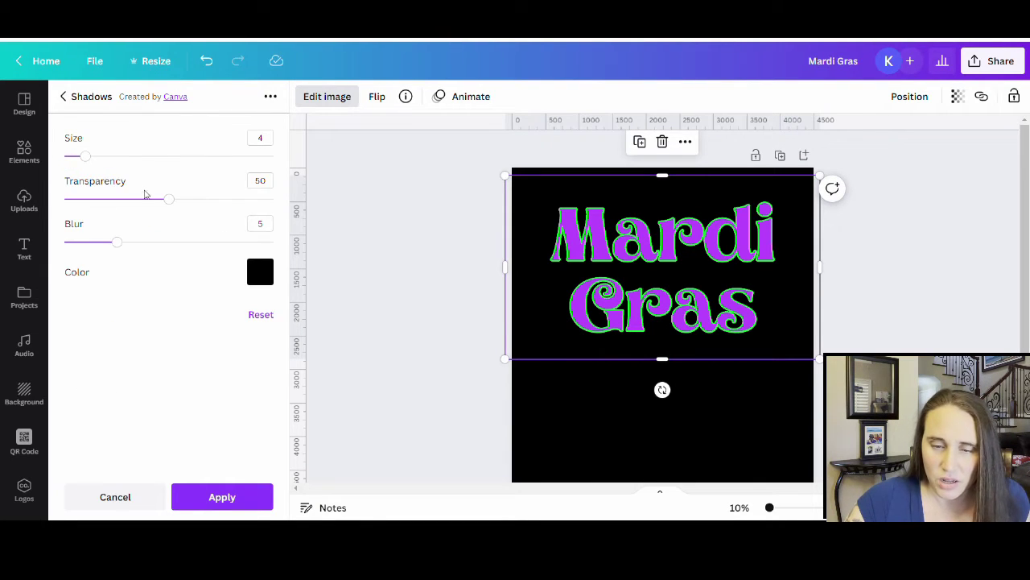
left_click_drag(117, 242, 42, 244)
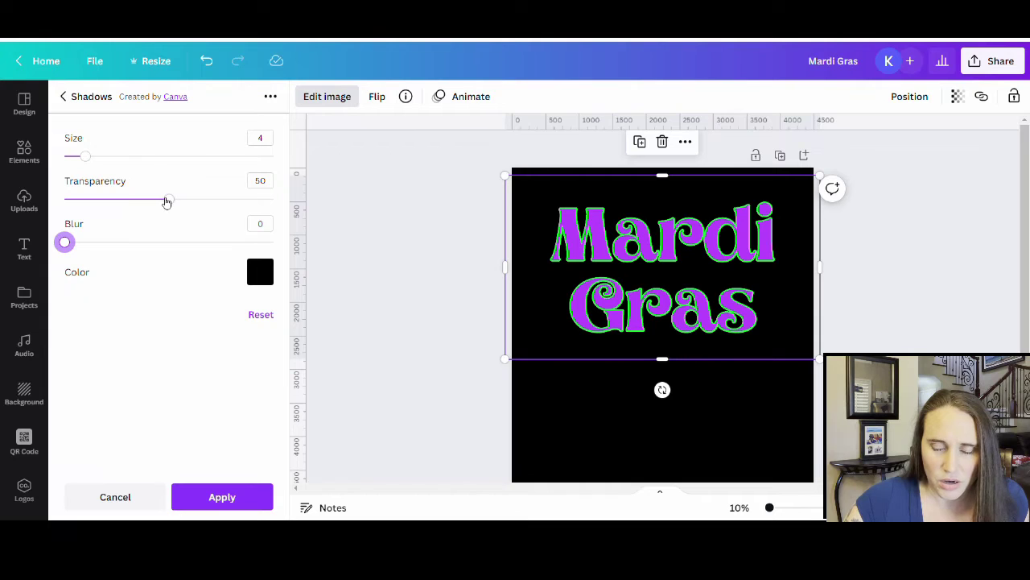
left_click_drag(167, 202, 327, 202)
- Colour the second glow a custom bright yellow, #FFE926, and set its size to 25
left_click(269, 275)
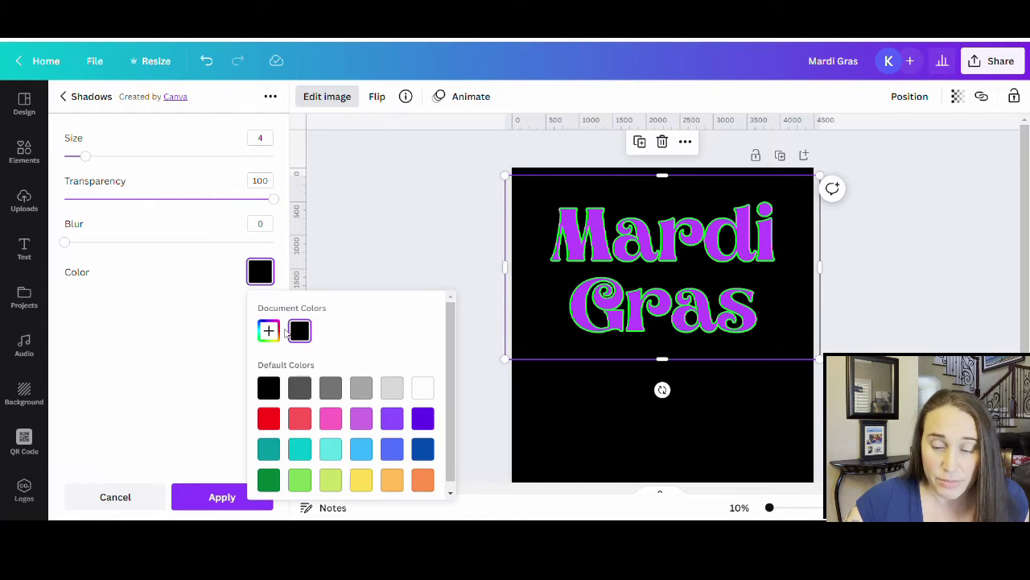
left_click(368, 483)
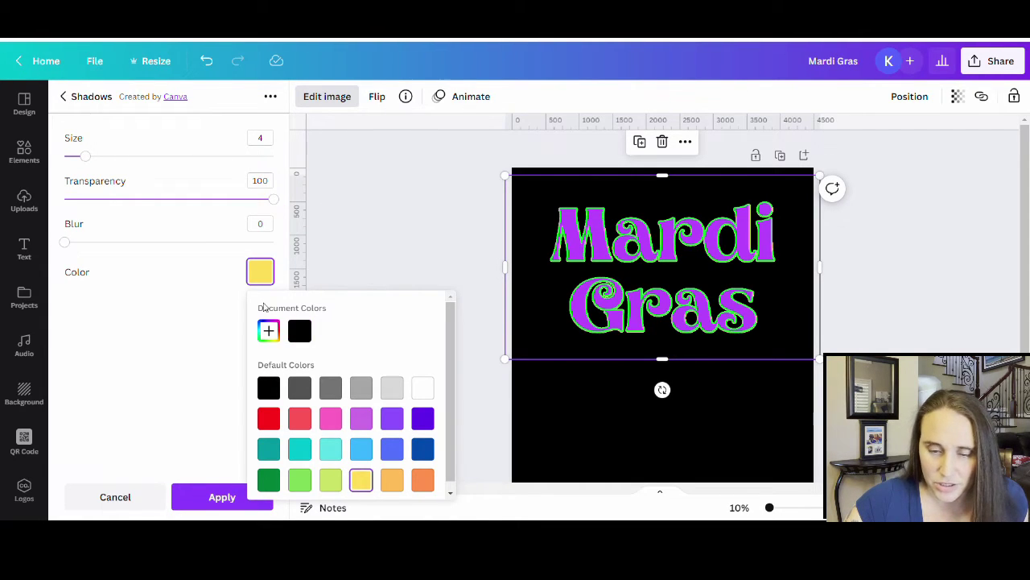
left_click(268, 331)
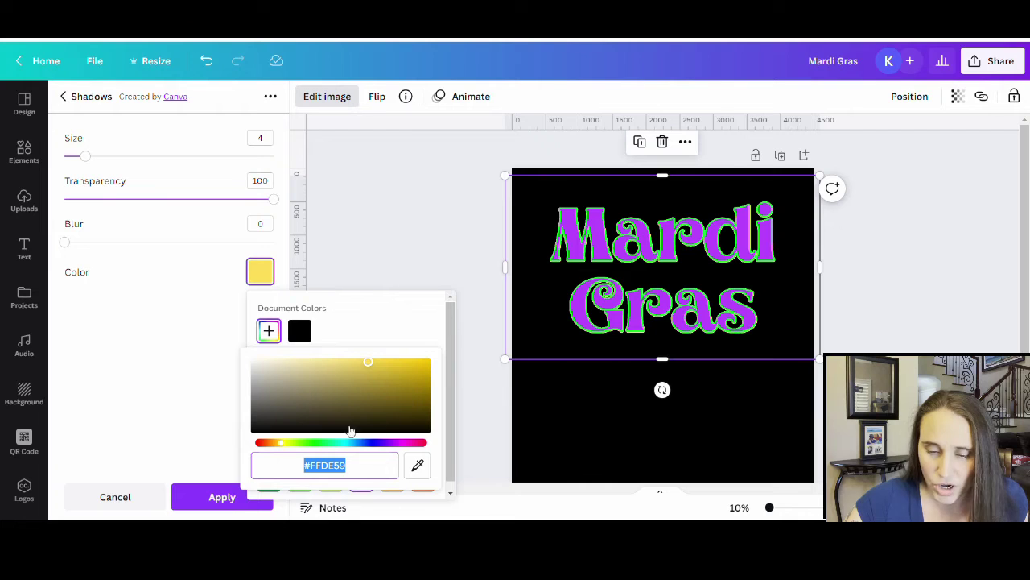
left_click(283, 451)
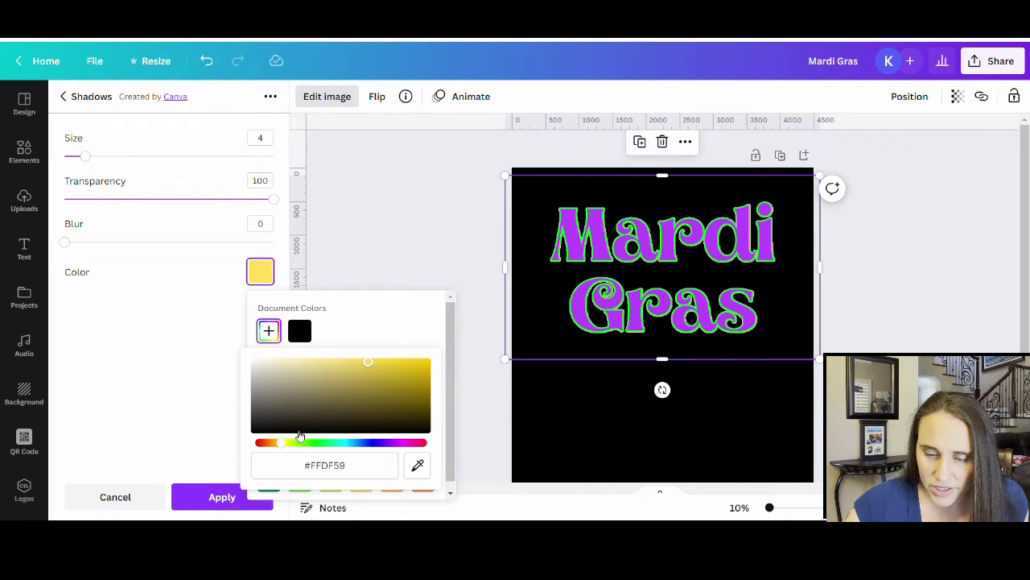
left_click(398, 363)
left_click_drag(399, 363, 405, 359)
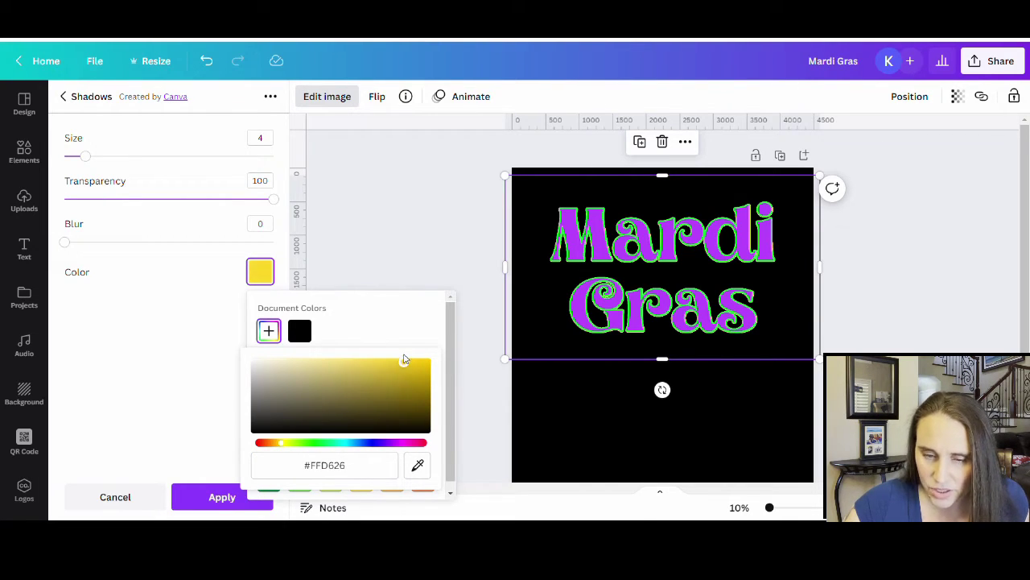
left_click(285, 443)
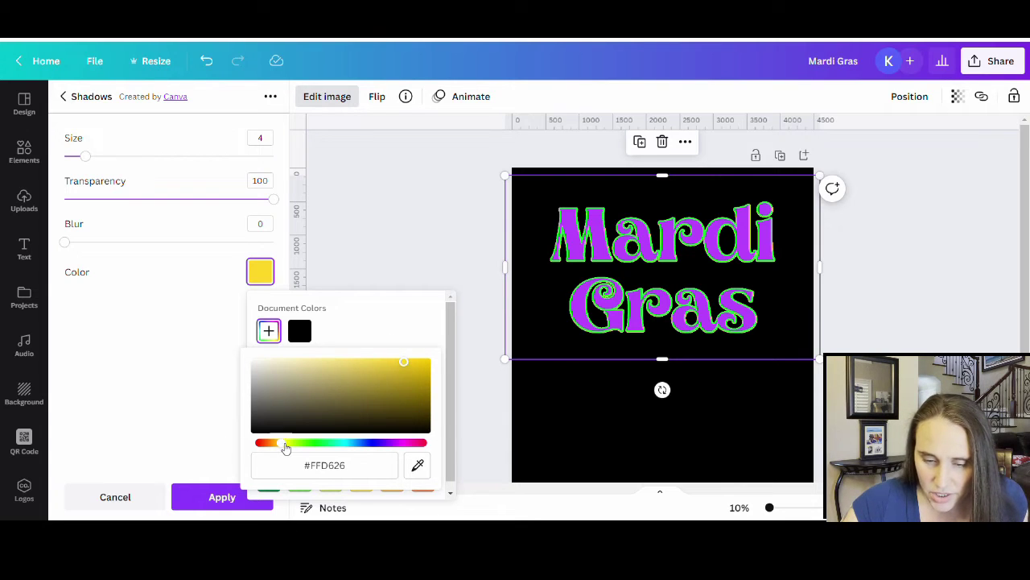
left_click_drag(287, 448, 290, 447)
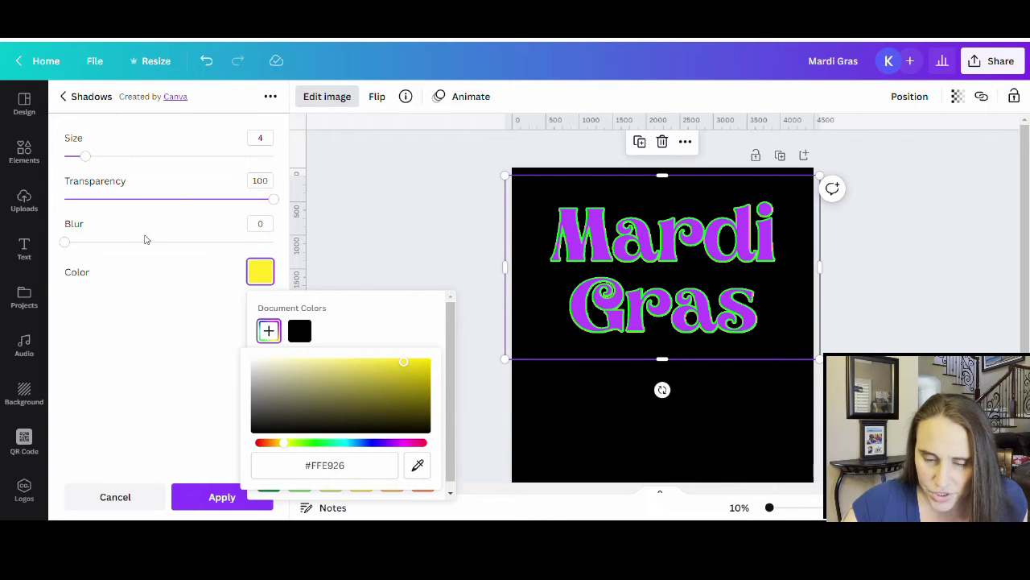
left_click(166, 158)
left_click_drag(167, 161, 200, 167)
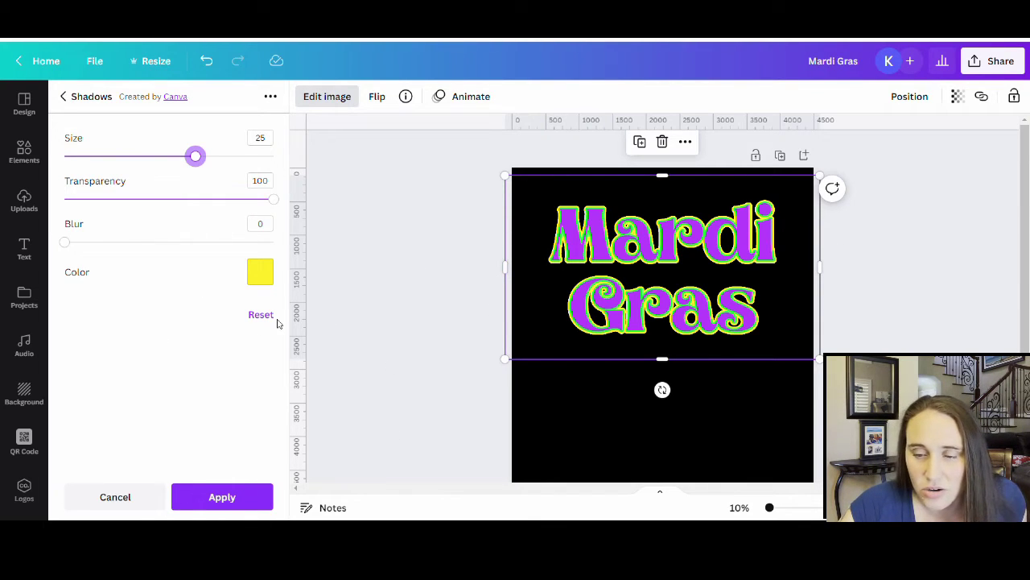
- Adjust the second glow's colour to a slightly softer yellow, #F4E138
left_click(260, 273)
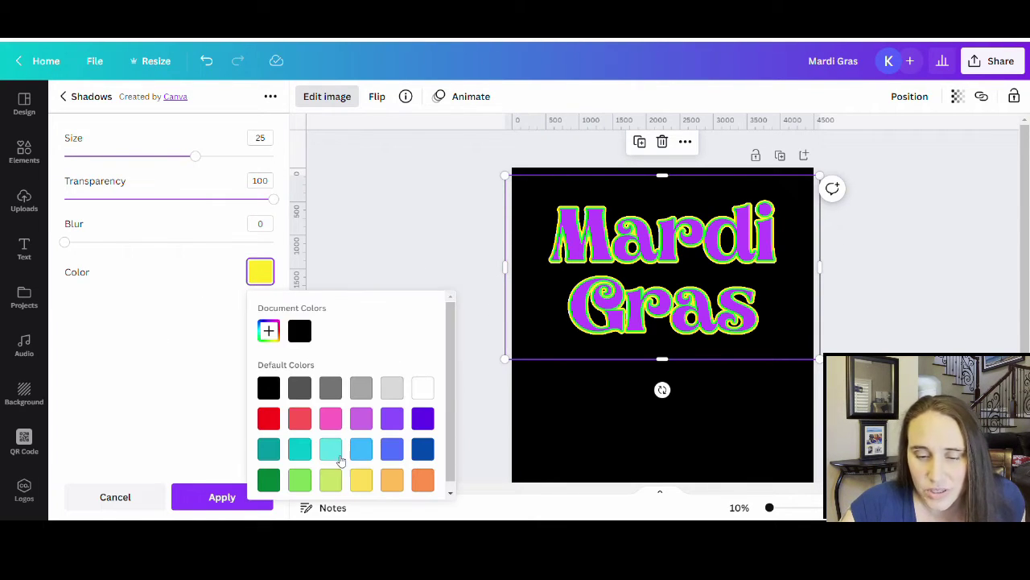
left_click(269, 330)
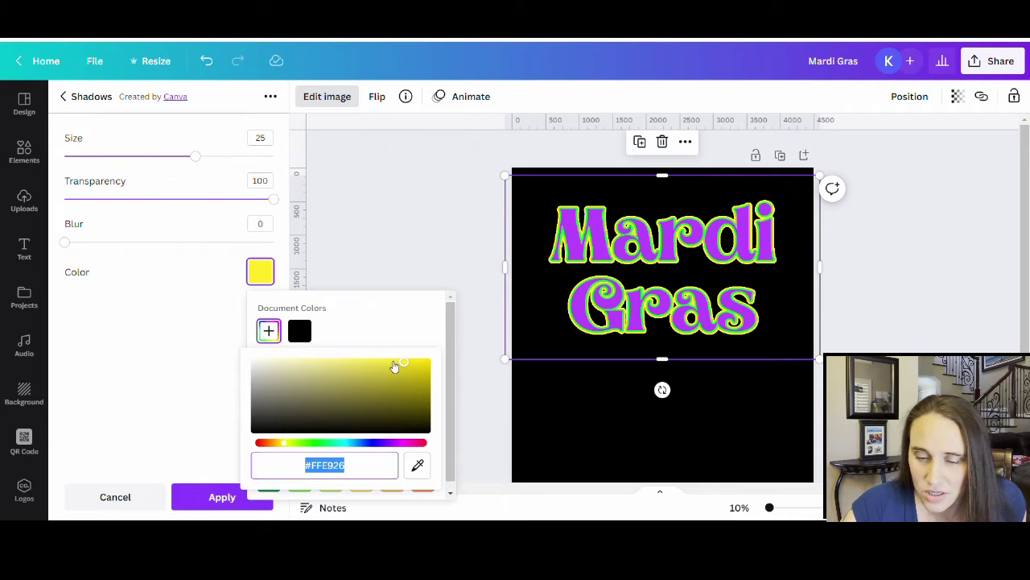
left_click_drag(393, 364, 394, 366)
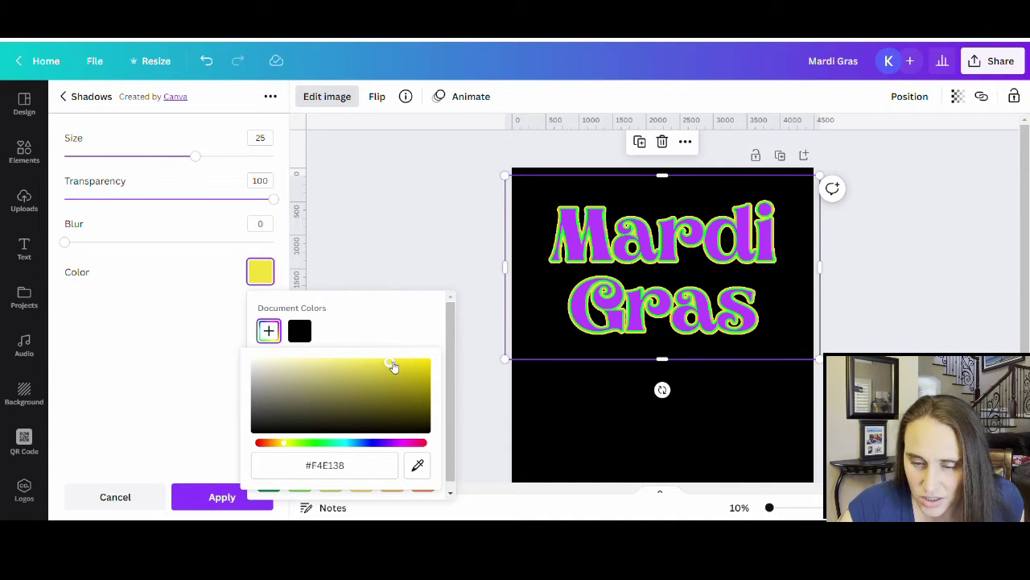
left_click(167, 356)
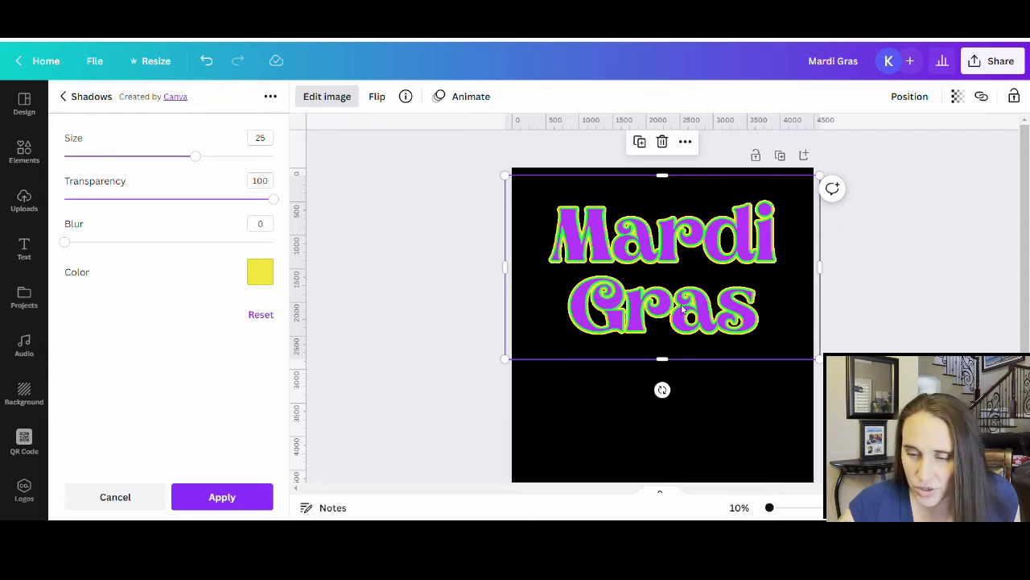
- Apply the yellow glow to the "Mardi Gras" image and deselect it
left_click(239, 497)
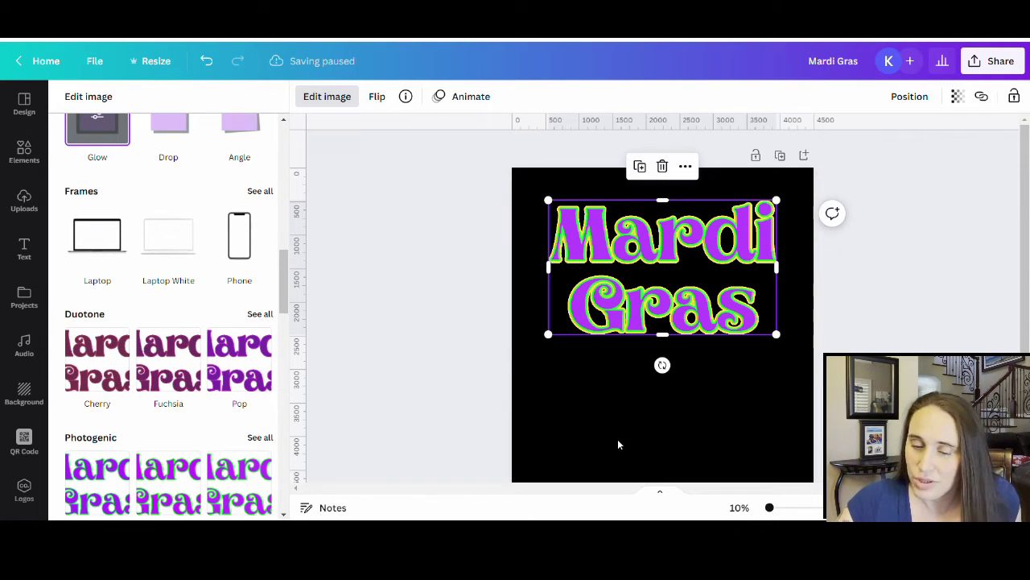
left_click(618, 438)
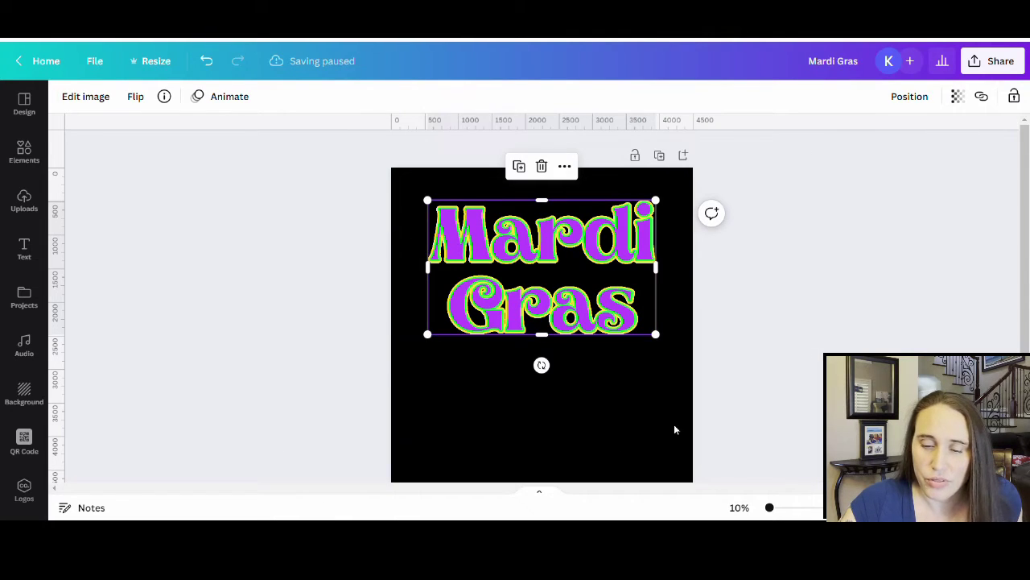
left_click(605, 443)
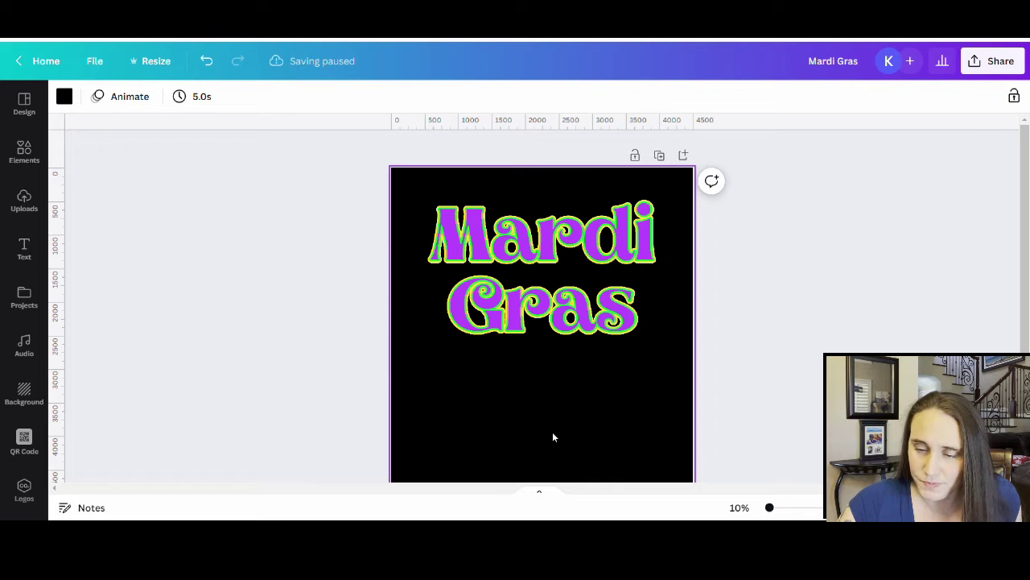
- Add a third Glow shadow to the yellow-outlined "Mardi Gras" image, with blur 0 and transparency 100
left_click(539, 254)
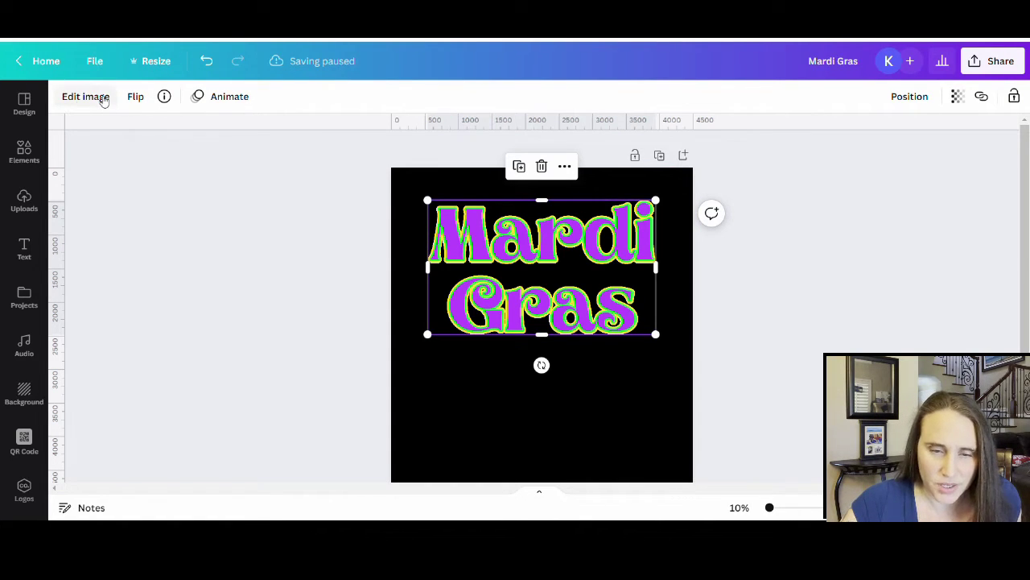
left_click(81, 98)
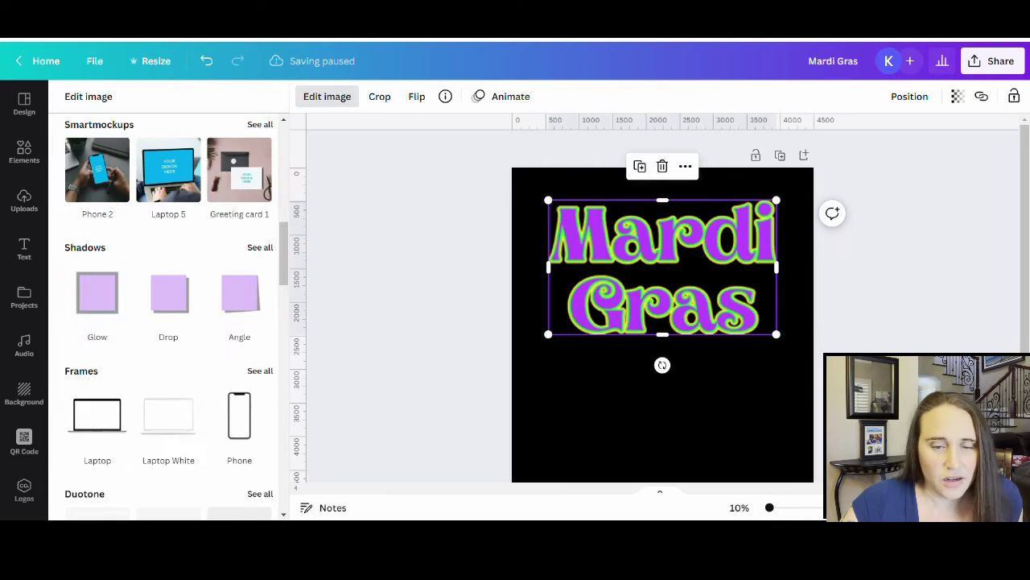
left_click(119, 294)
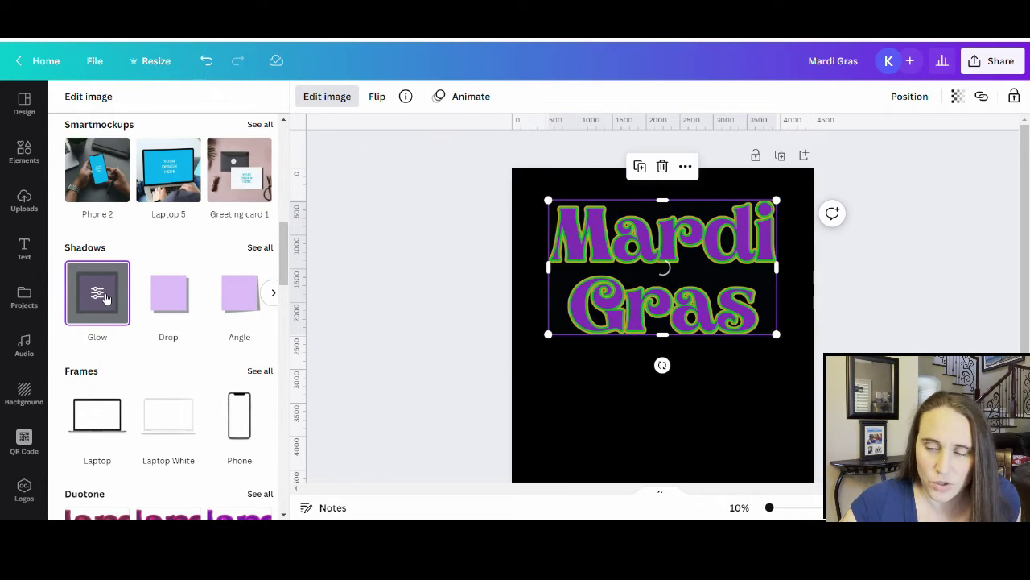
left_click(96, 293)
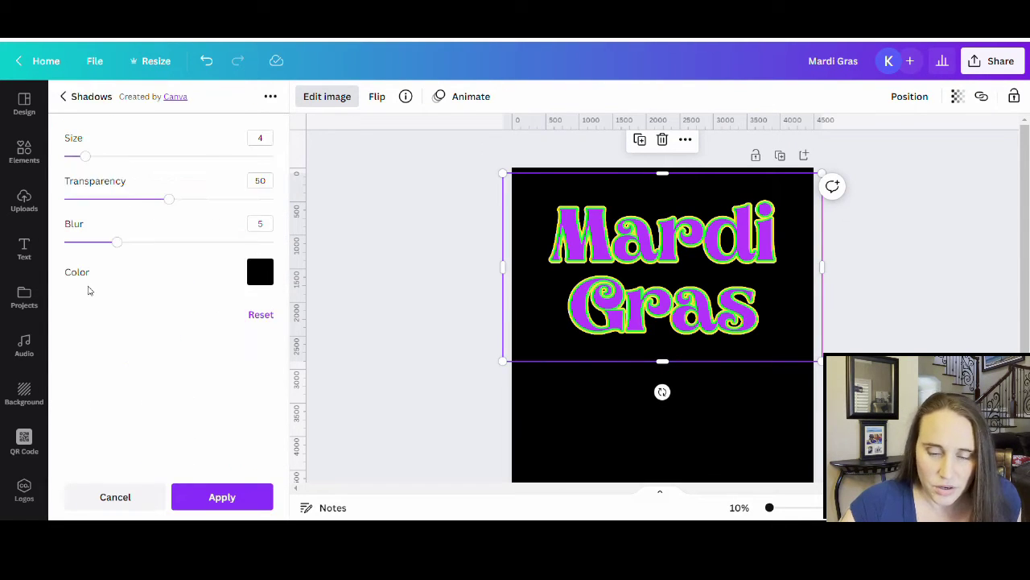
left_click_drag(109, 241, 64, 241)
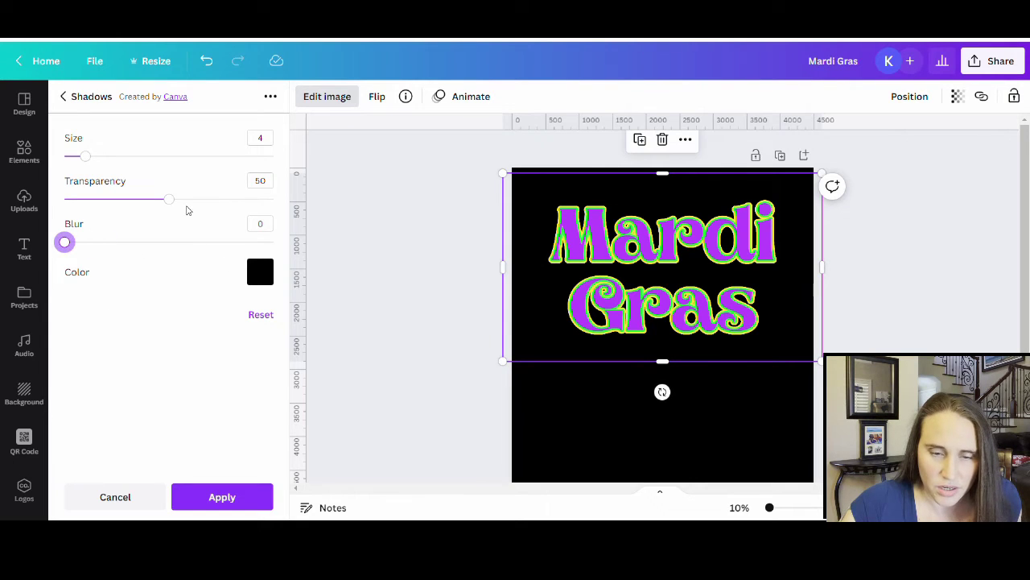
left_click_drag(172, 202, 274, 199)
- Colour the third glow purple, #B849FD, sampled from the "Mardi Gras" lettering
left_click(260, 272)
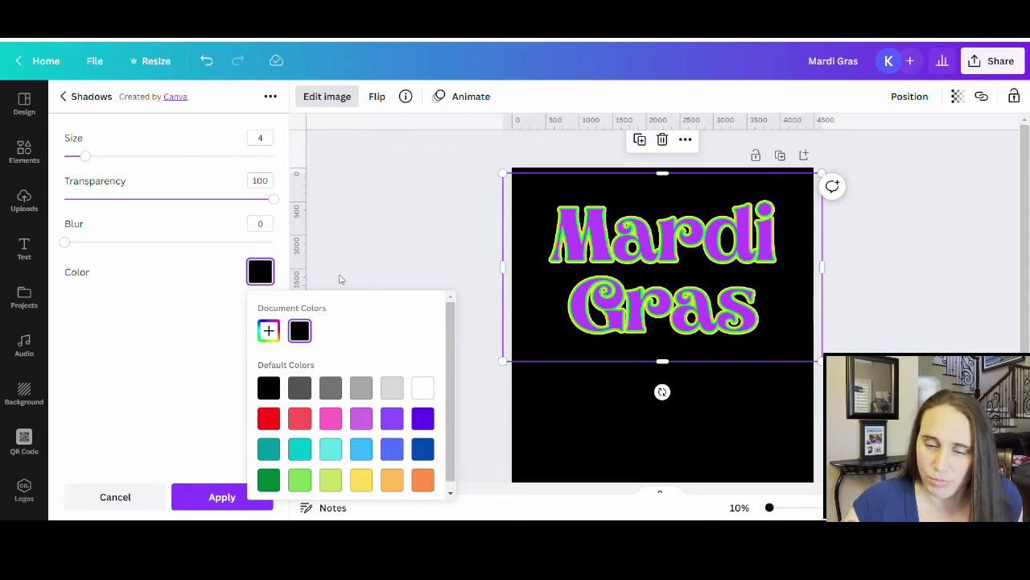
left_click(270, 334)
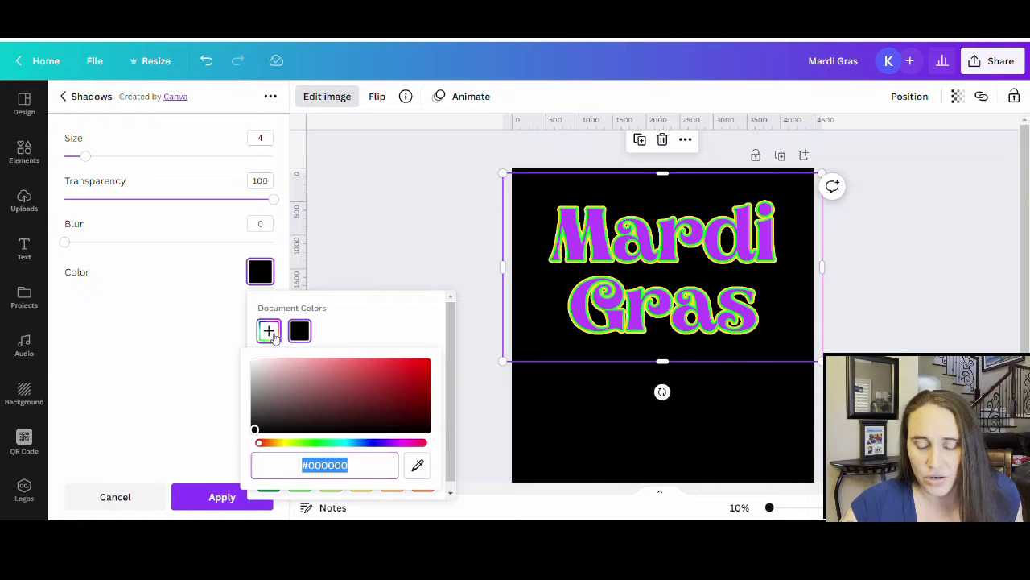
left_click(419, 467)
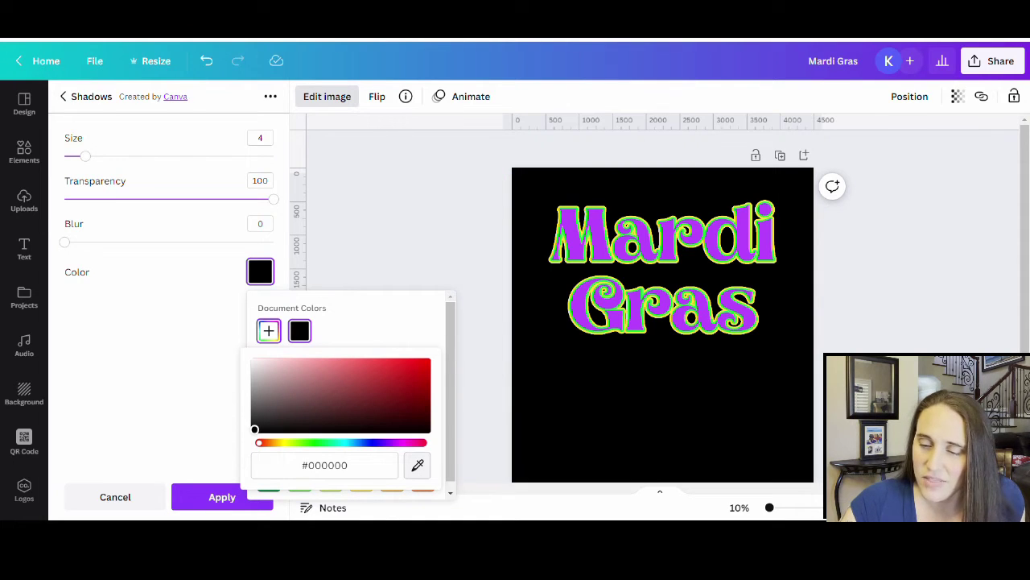
left_click(597, 238)
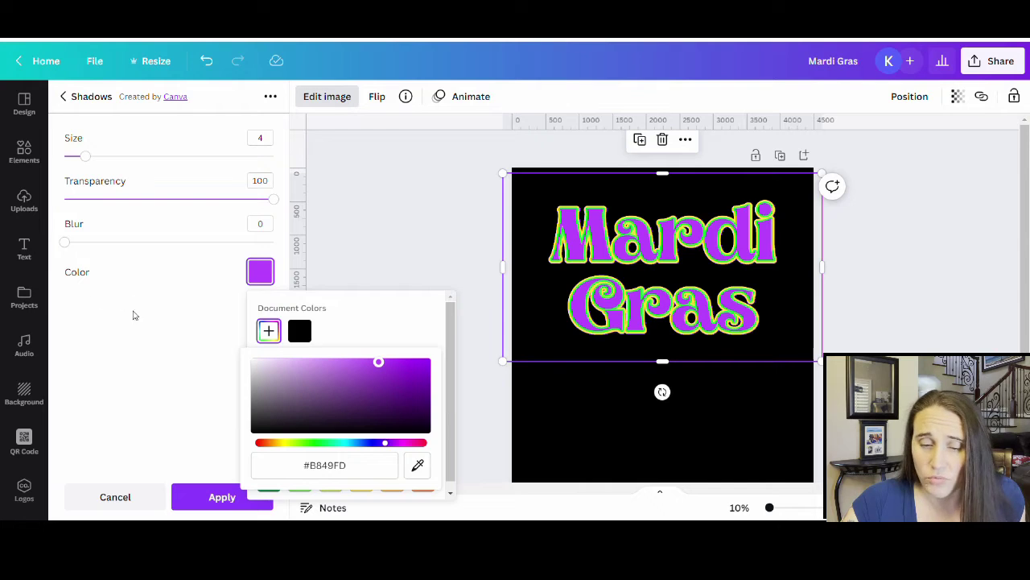
left_click(99, 359)
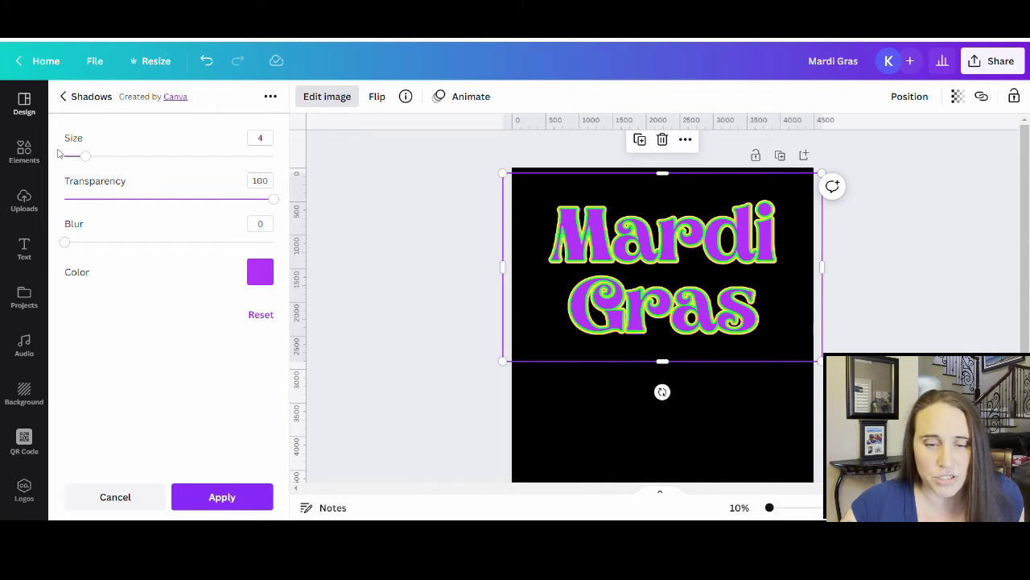
- Set the purple glow's size to 30, apply the effect and deselect the image
left_click_drag(85, 156, 218, 161)
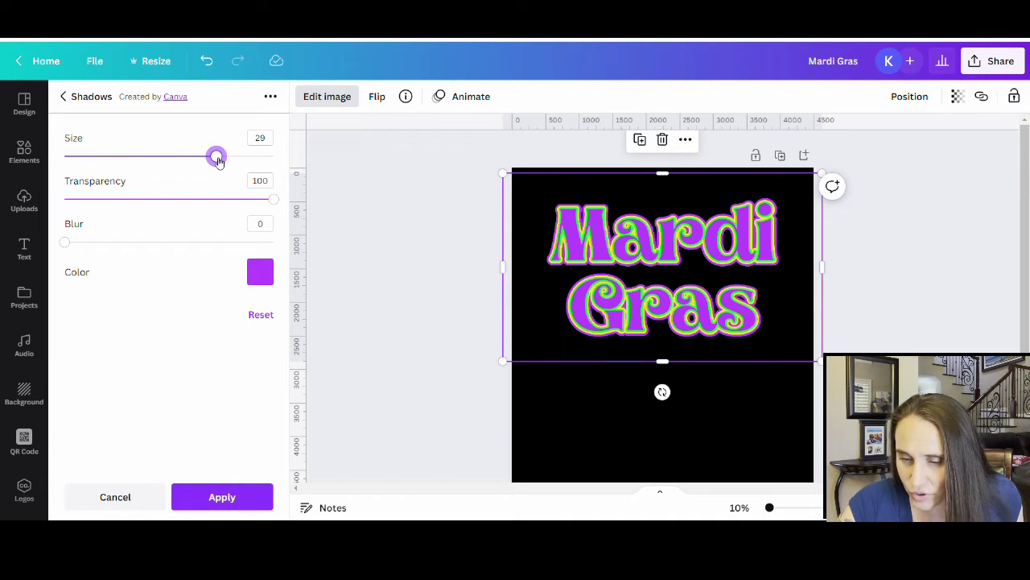
left_click_drag(221, 161, 223, 159)
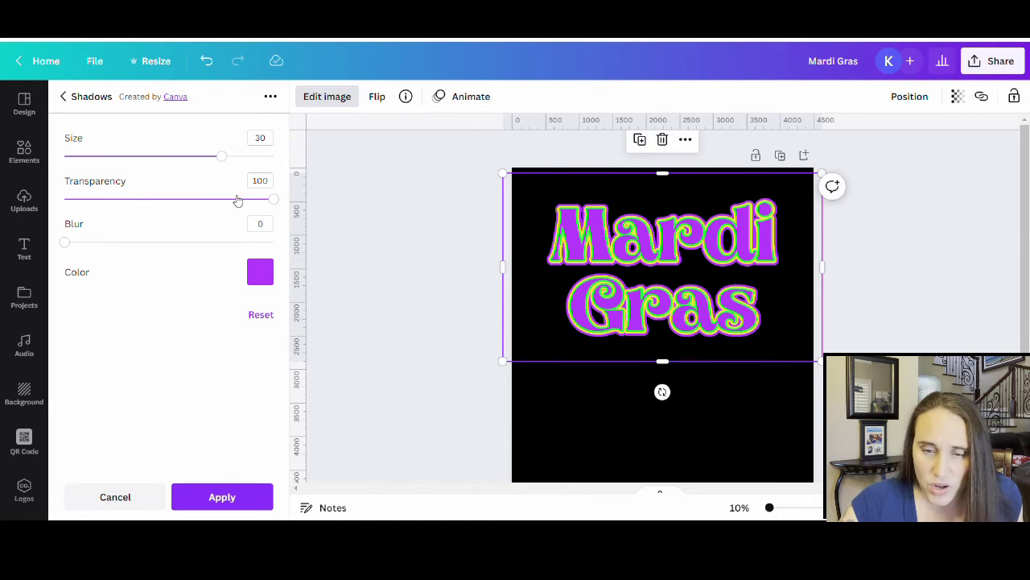
left_click(222, 496)
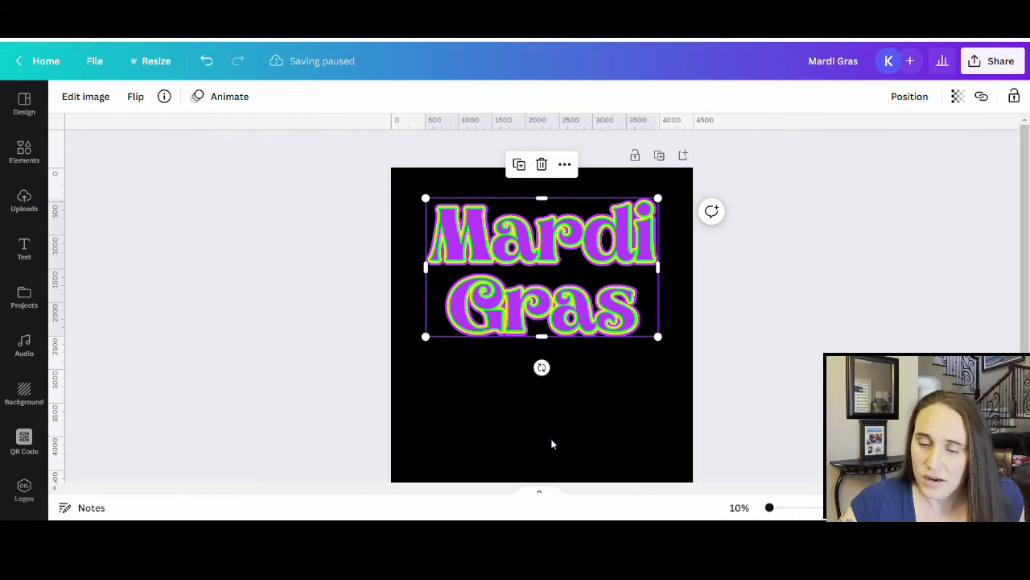
left_click(547, 444)
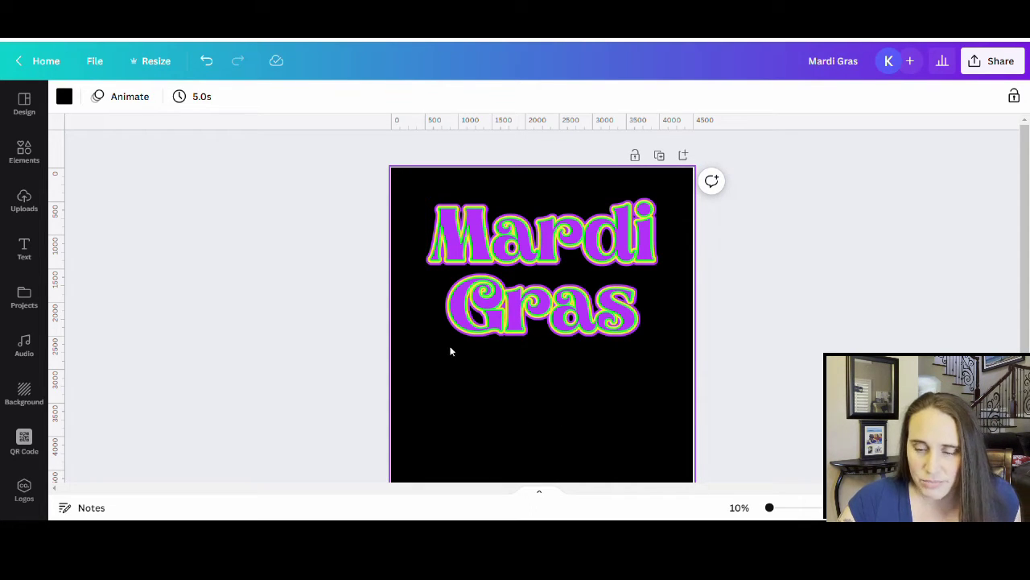
- Duplicate the outlined "Mardi Gras" image and place the copy almost exactly over the original
left_click(542, 333)
left_click(494, 429)
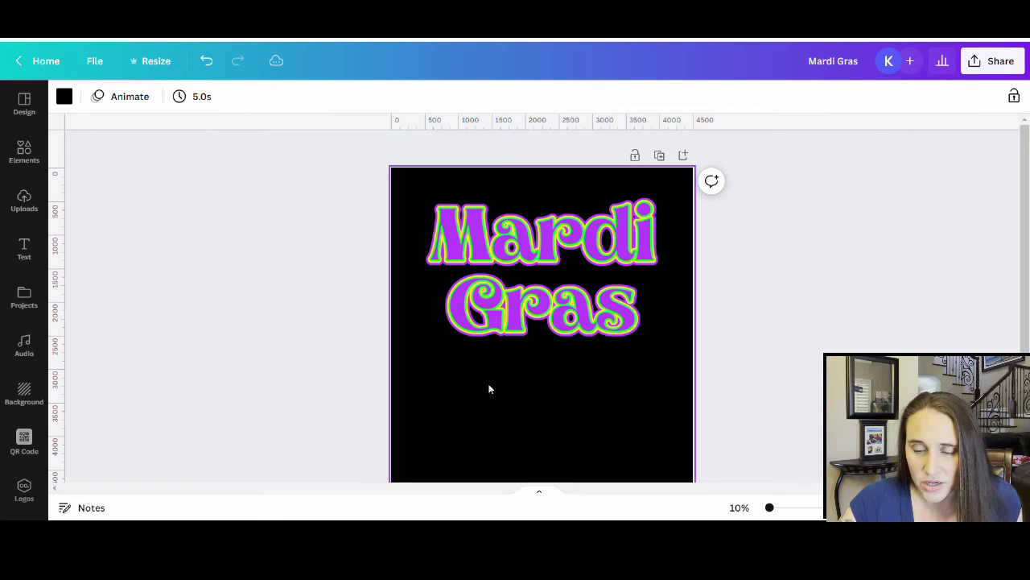
left_click(500, 310)
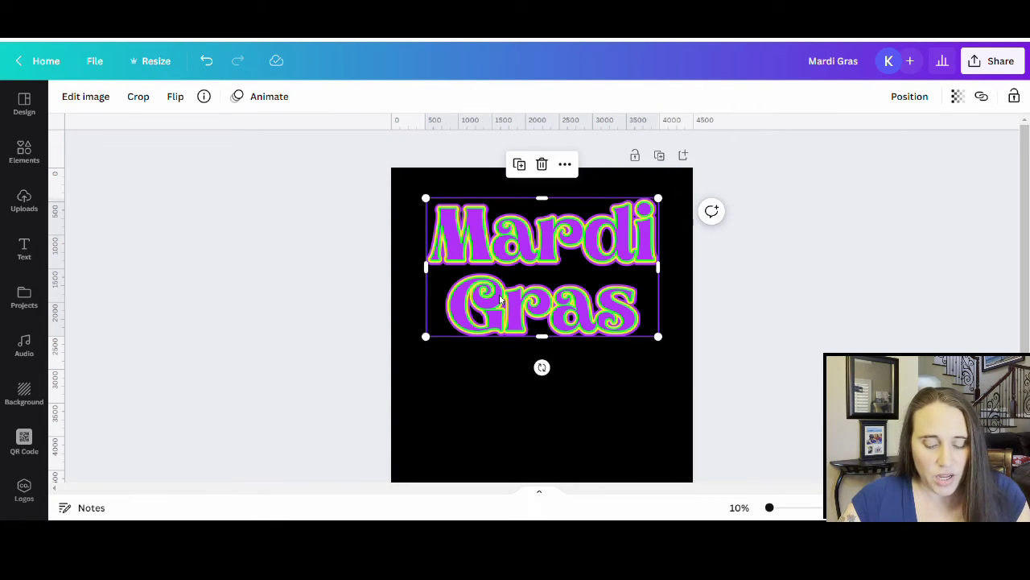
left_click_drag(500, 300, 501, 301)
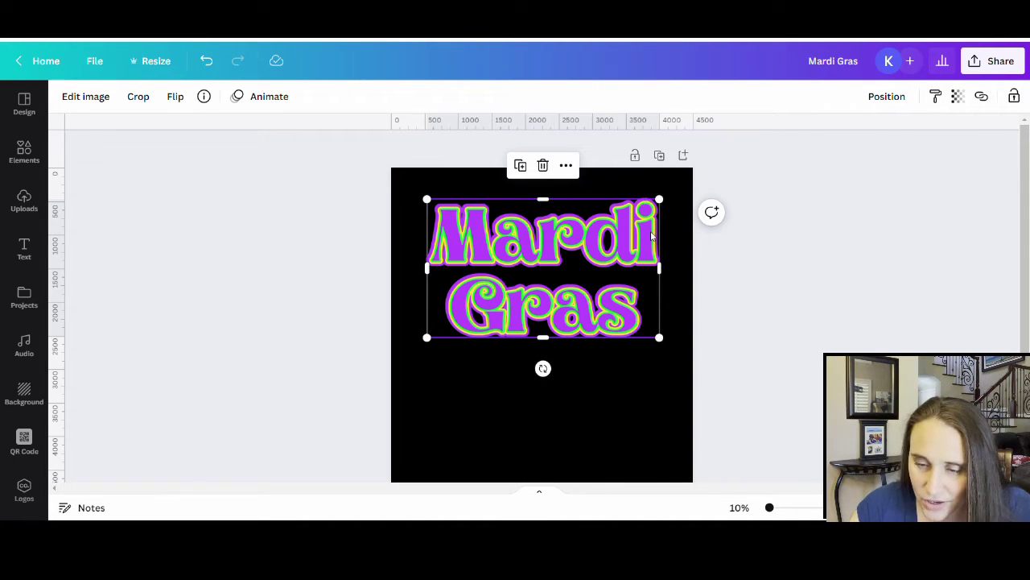
- Add the Pop duotone effect to the copied "Mardi Gras" image and open its colour settings
left_click(88, 97)
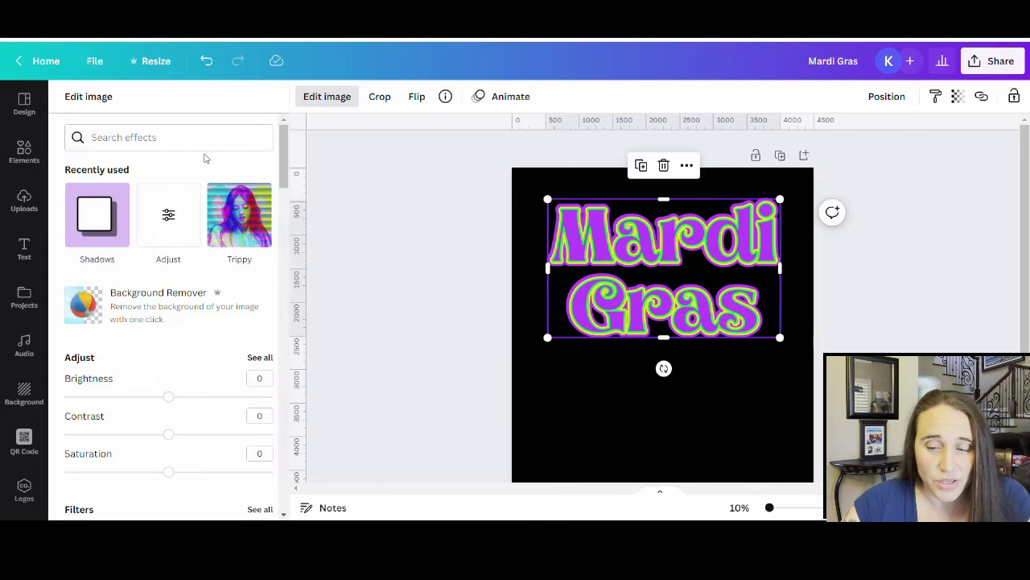
scroll(129, 281, "down", 5)
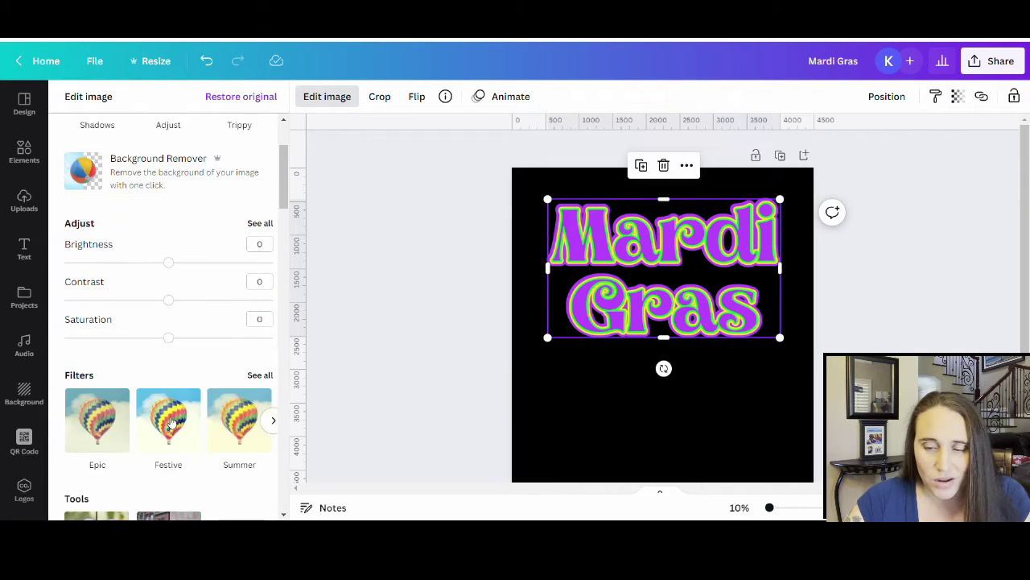
scroll(201, 245, "down", 5)
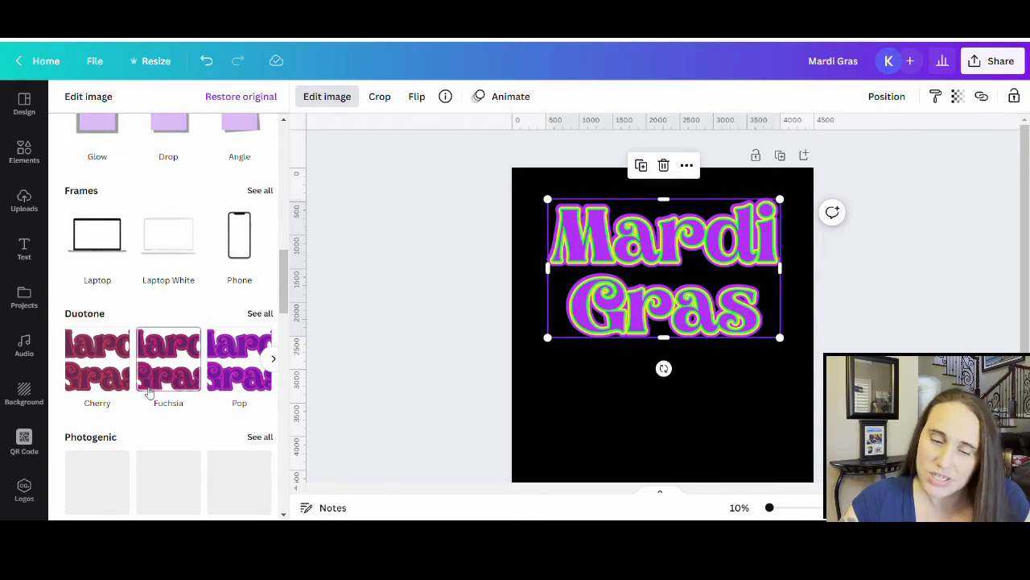
left_click(230, 374)
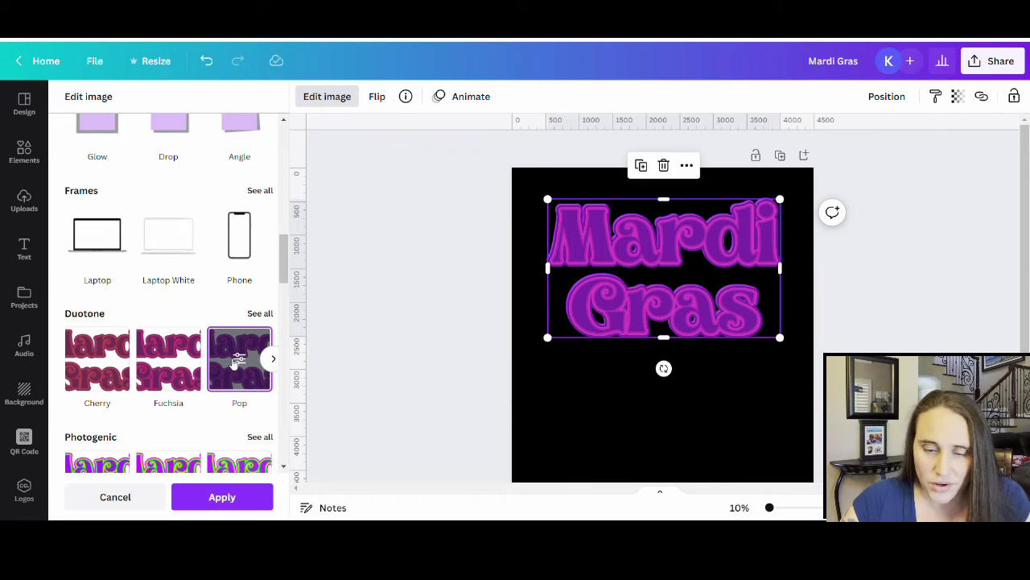
left_click(238, 359)
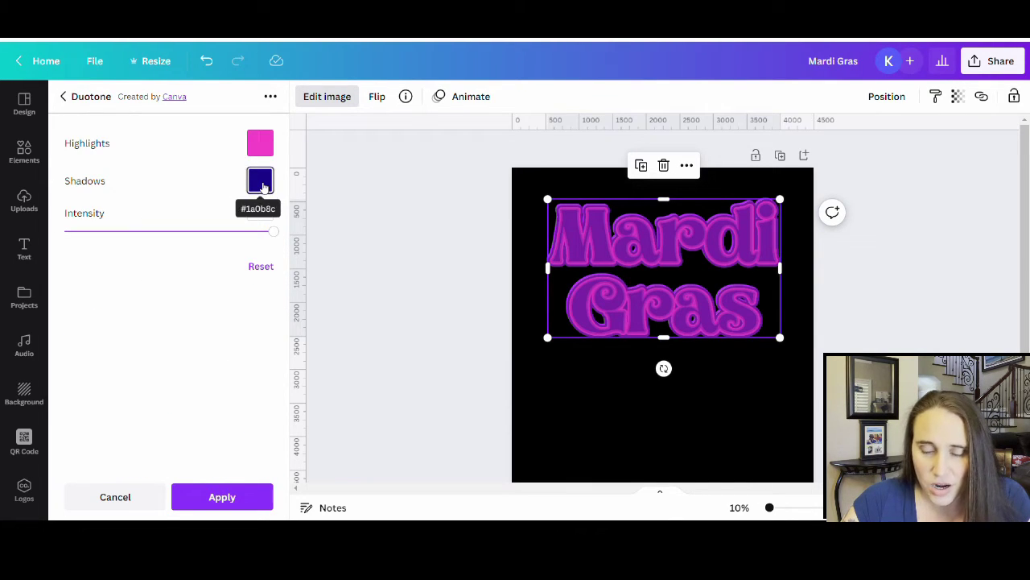
- Set the duotone's Shadows colour to a custom dark purple, #7A0B8C
left_click(260, 186)
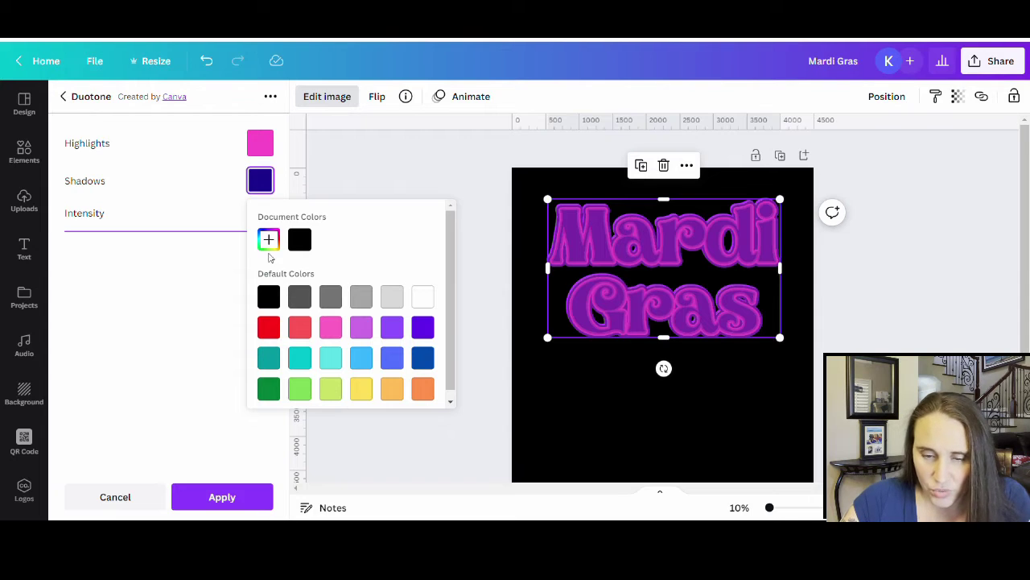
left_click(268, 239)
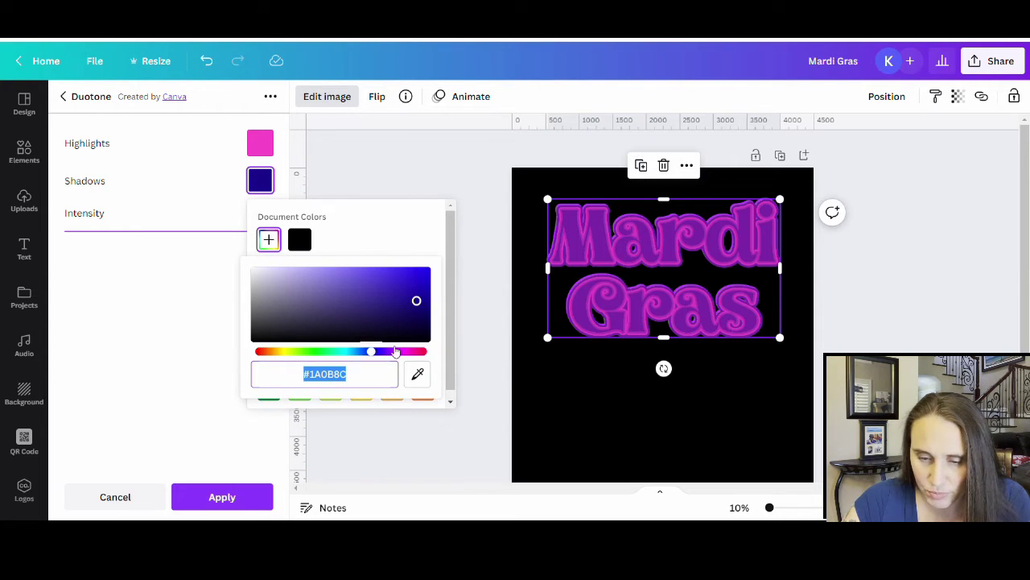
left_click(391, 352)
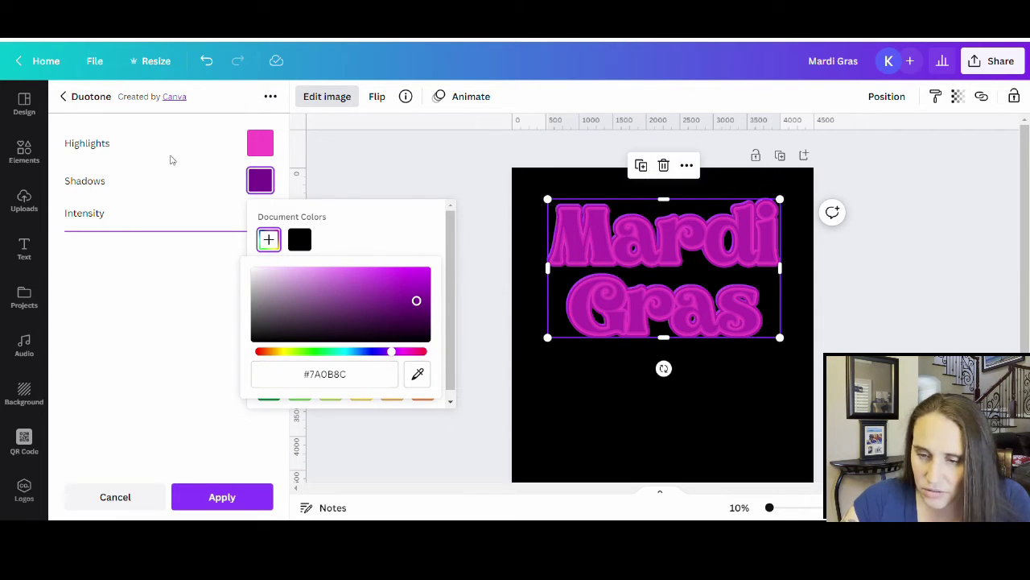
left_click(193, 385)
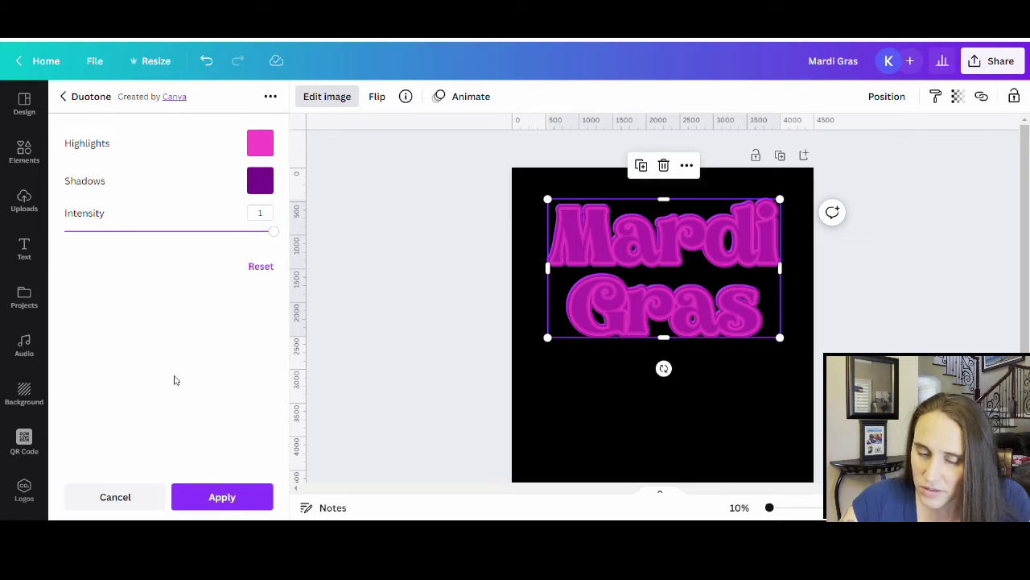
- Move the duotone copy down to uncover the original and set its Highlights to the bright purple sampled from the original lettering
left_click_drag(676, 268, 680, 343)
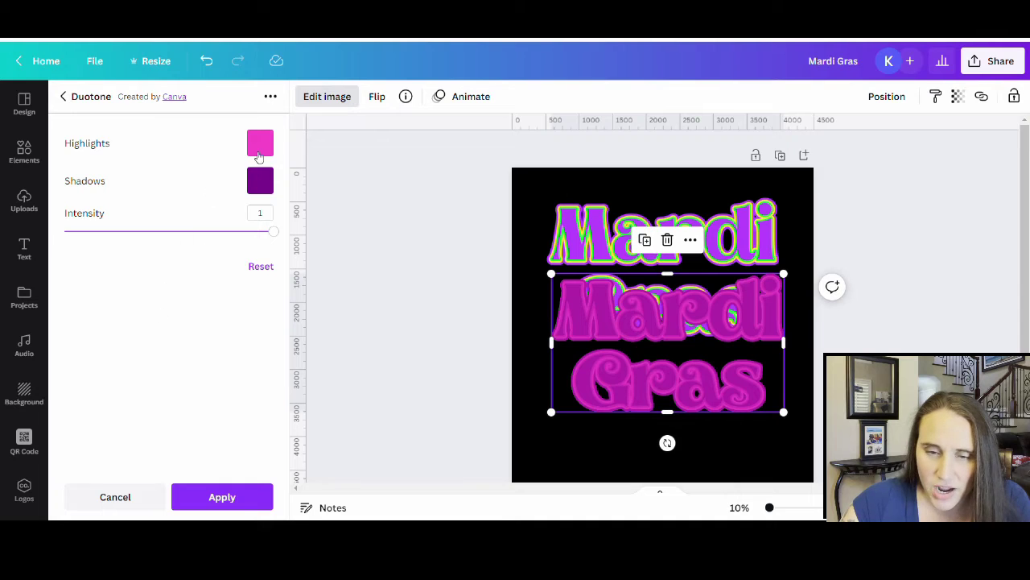
left_click(260, 143)
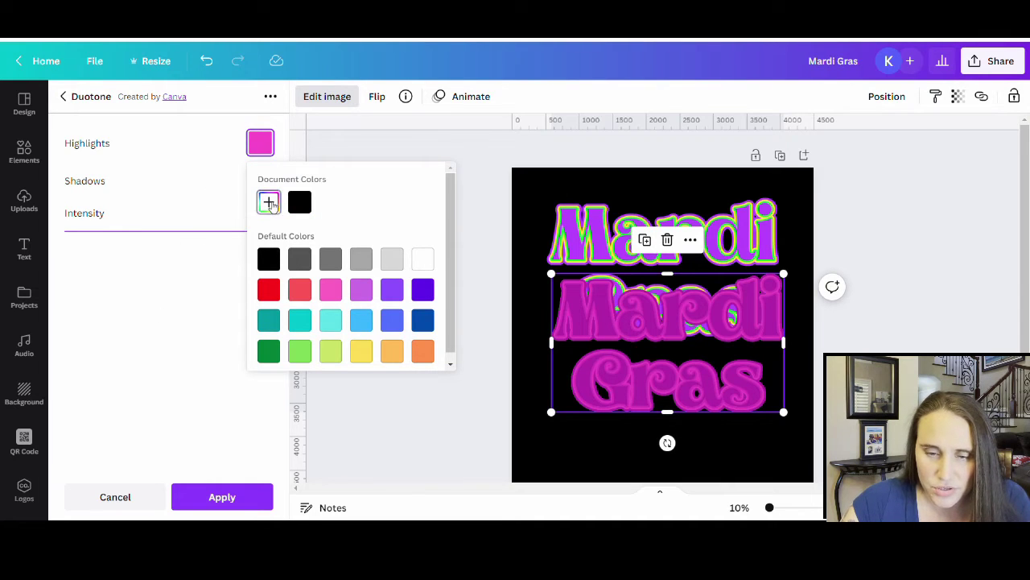
left_click(269, 201)
left_click(418, 337)
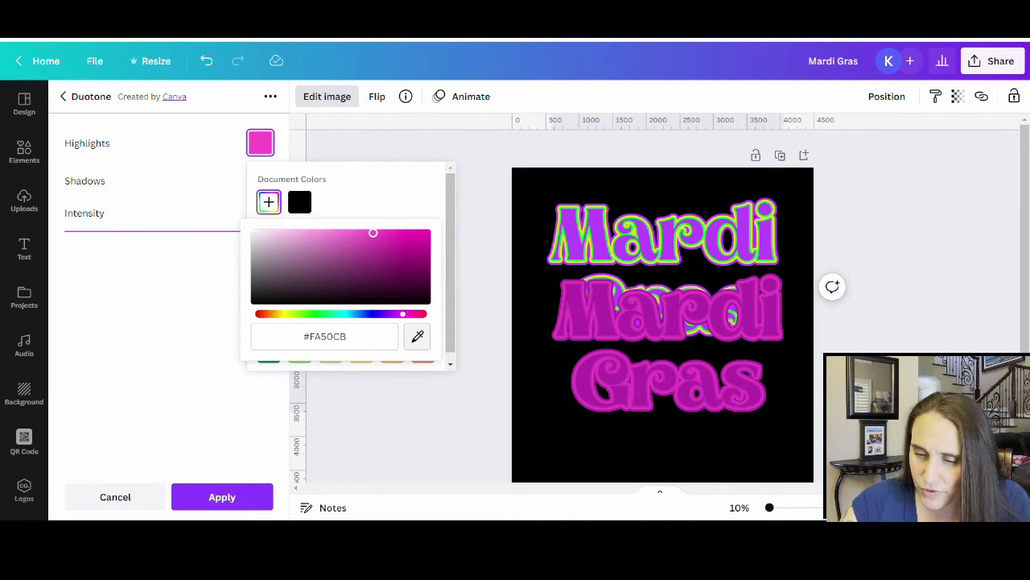
left_click(186, 231)
left_click(182, 184)
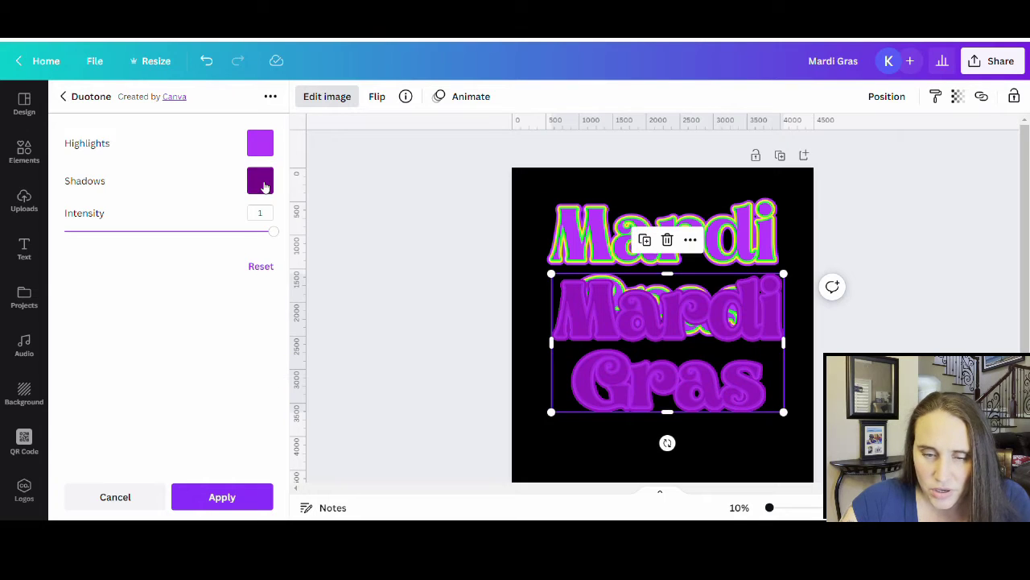
- Set the duotone's Shadows to the same bright purple sampled from the lettering and apply the effect
left_click(265, 187)
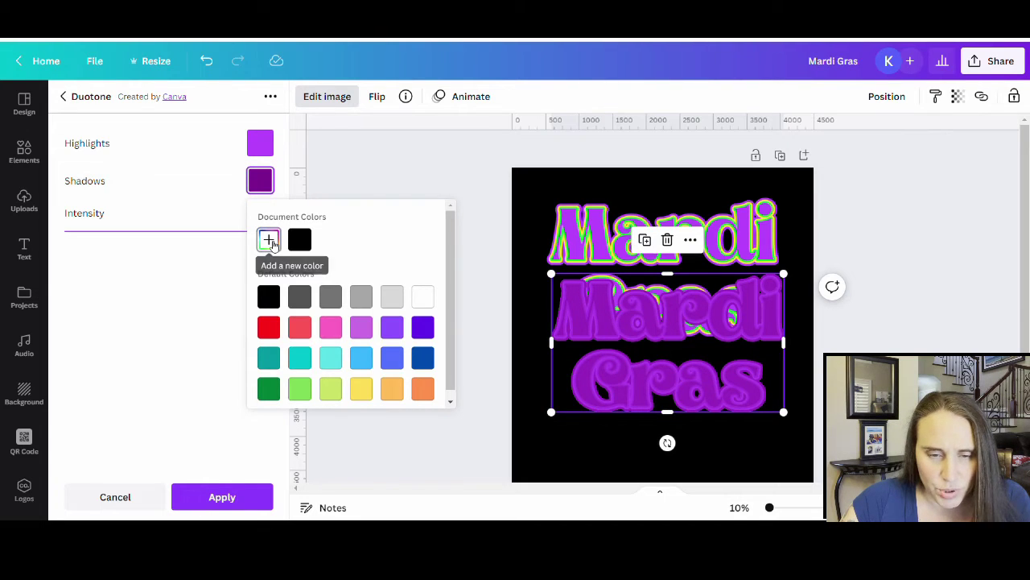
left_click(269, 239)
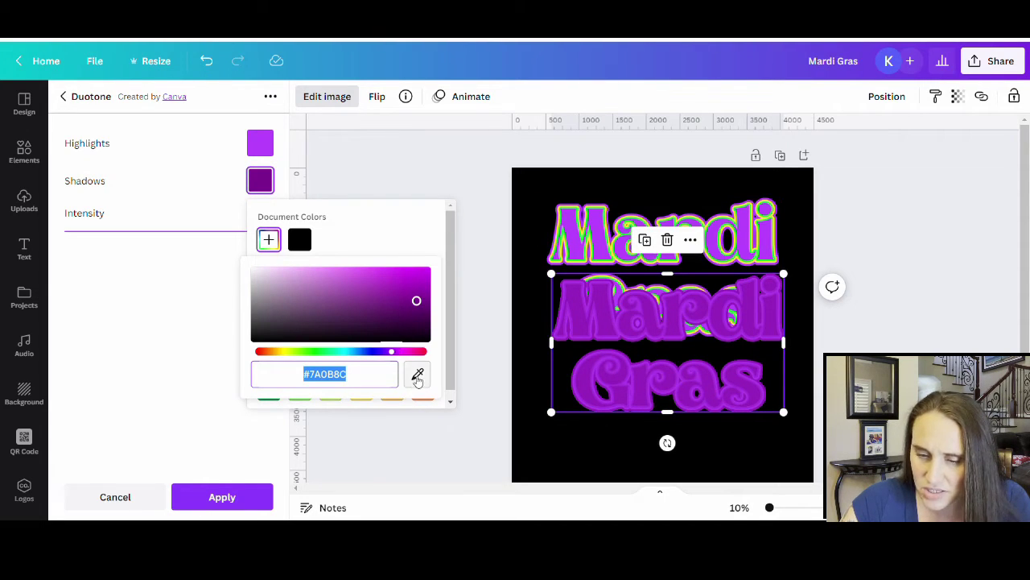
left_click(418, 373)
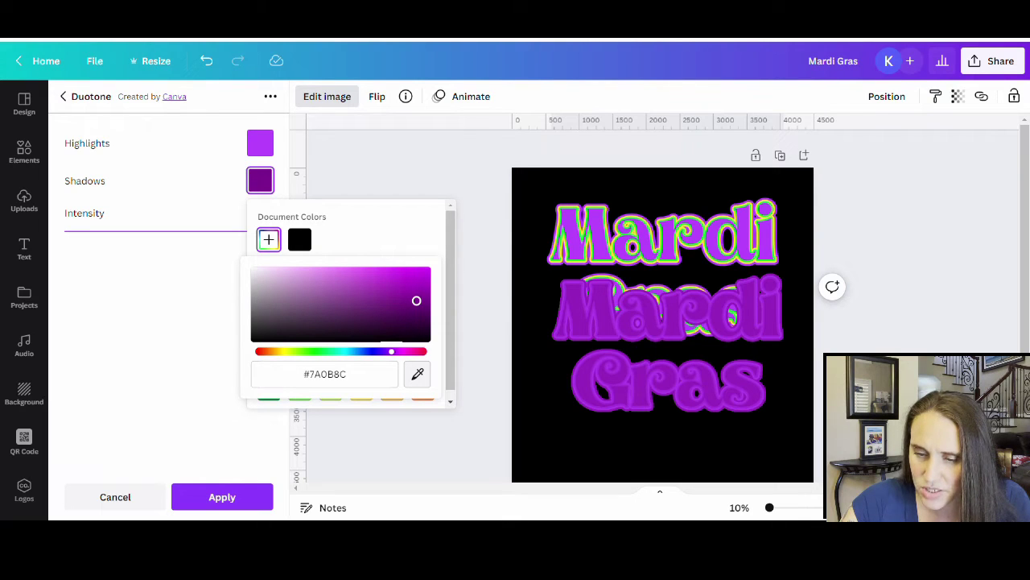
left_click(612, 378)
left_click(125, 358)
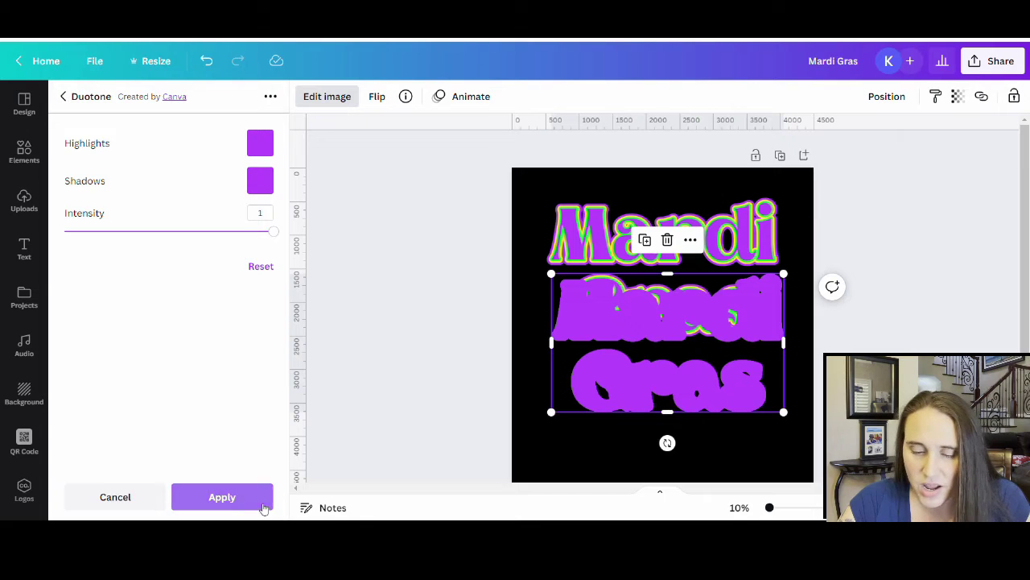
left_click(243, 503)
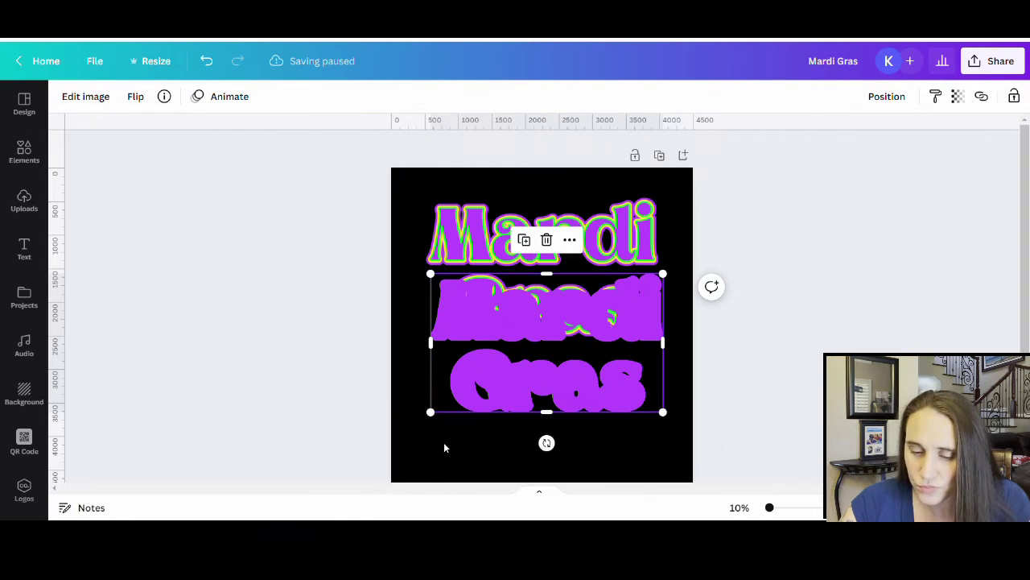
left_click(445, 465)
- Move the solid purple copy clear of the original, then align it directly over the outlined "Mardi Gras" lettering
left_click_drag(569, 346, 573, 417)
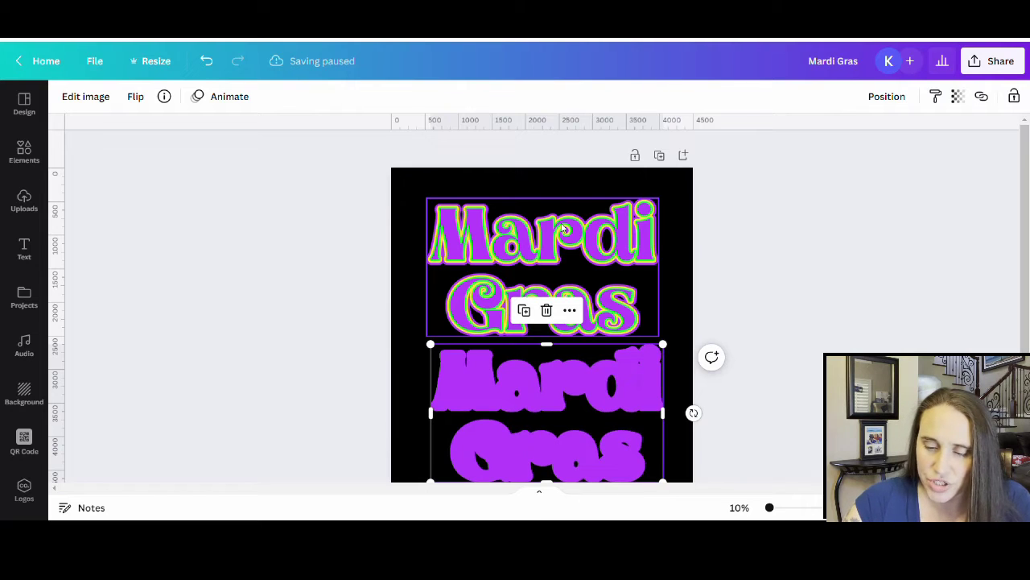
scroll(528, 414, "down", 2)
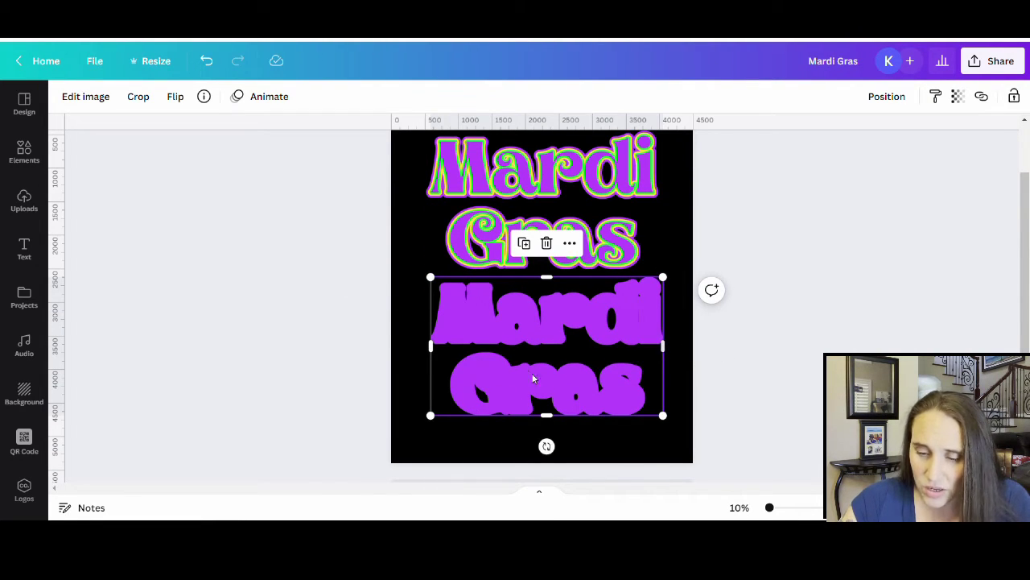
scroll(486, 366, "up", 2)
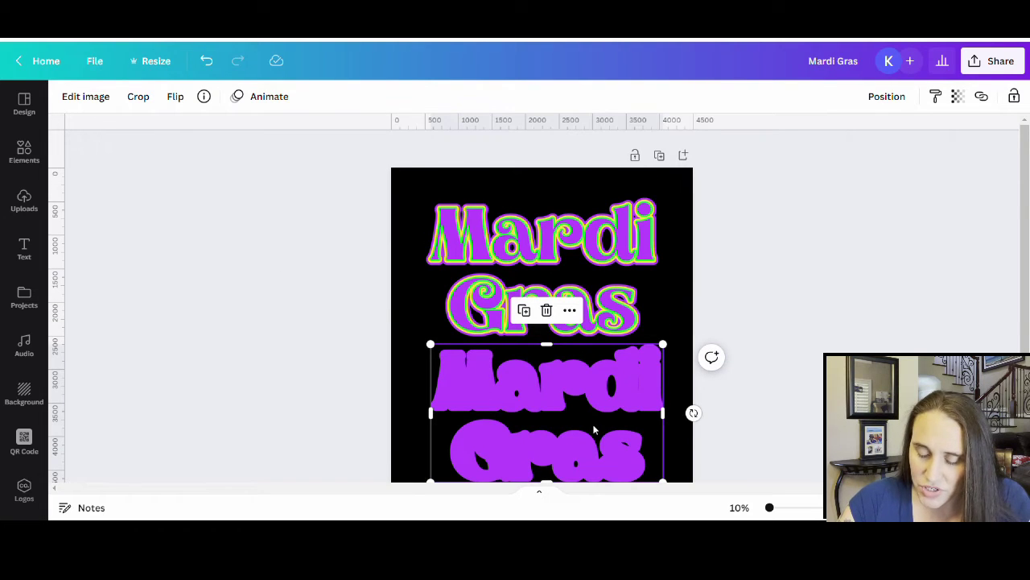
left_click_drag(594, 425, 596, 284)
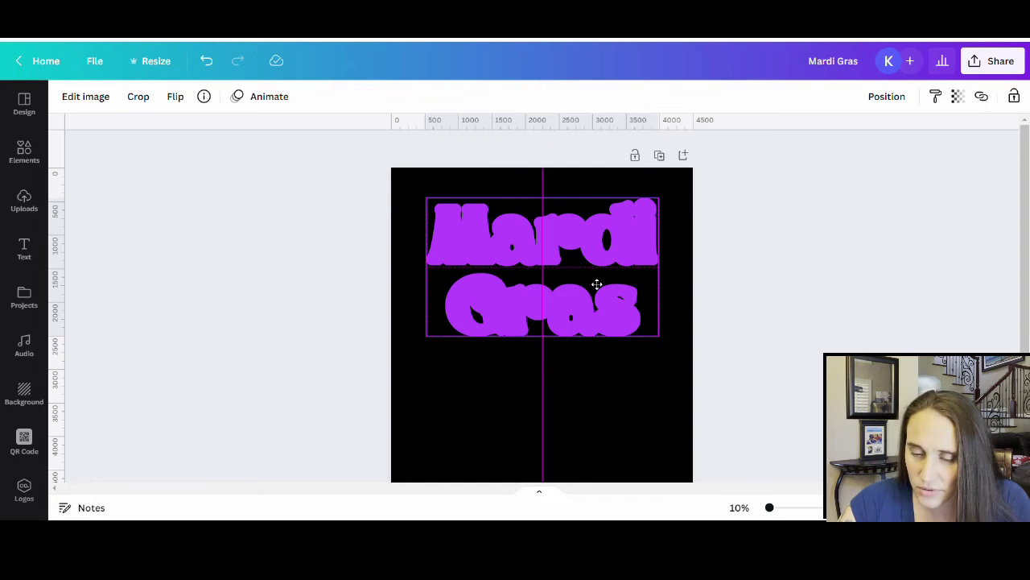
left_click_drag(596, 284, 596, 286)
- Nudge the solid purple copy slightly down and to the right of the outlined original as a shadow offset
key("Down")
key("Down")
key("Down")
key("Down")
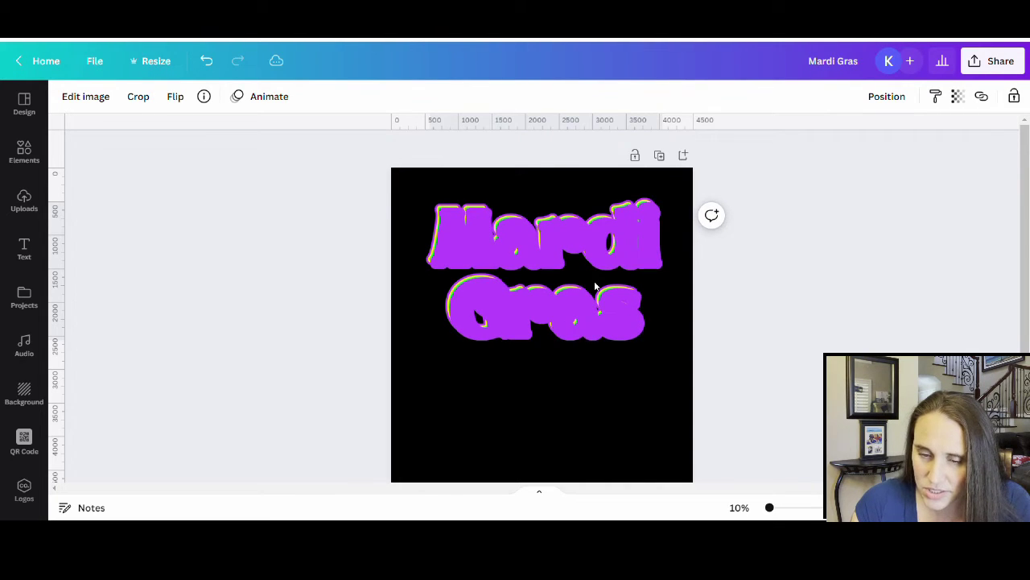
key("Right")
key("Right")
key("Right")
key("Right")
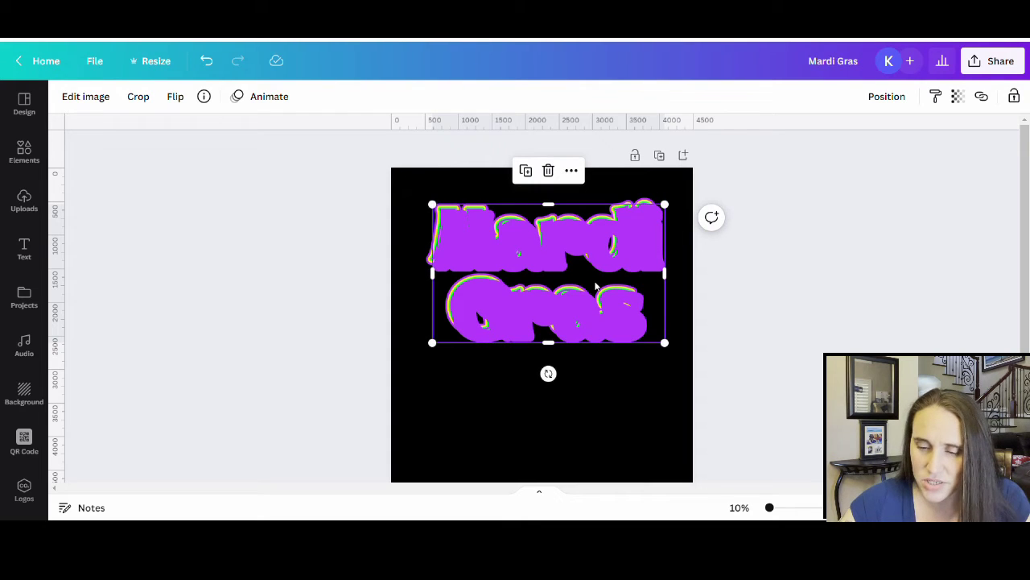
- Send the solid purple copy to the back, behind the outlined "Mardi Gras" lettering
right_click(557, 254)
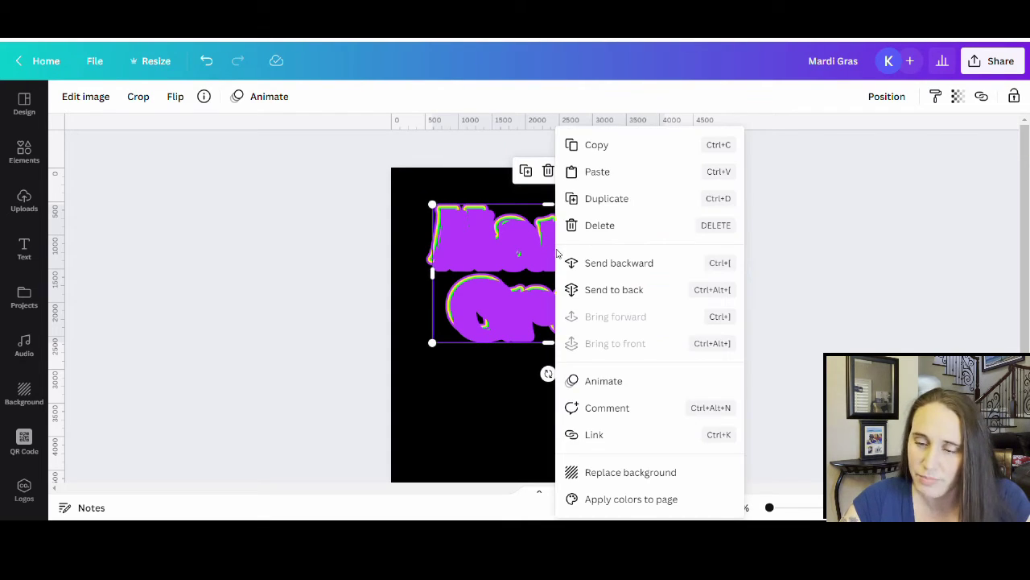
left_click(624, 290)
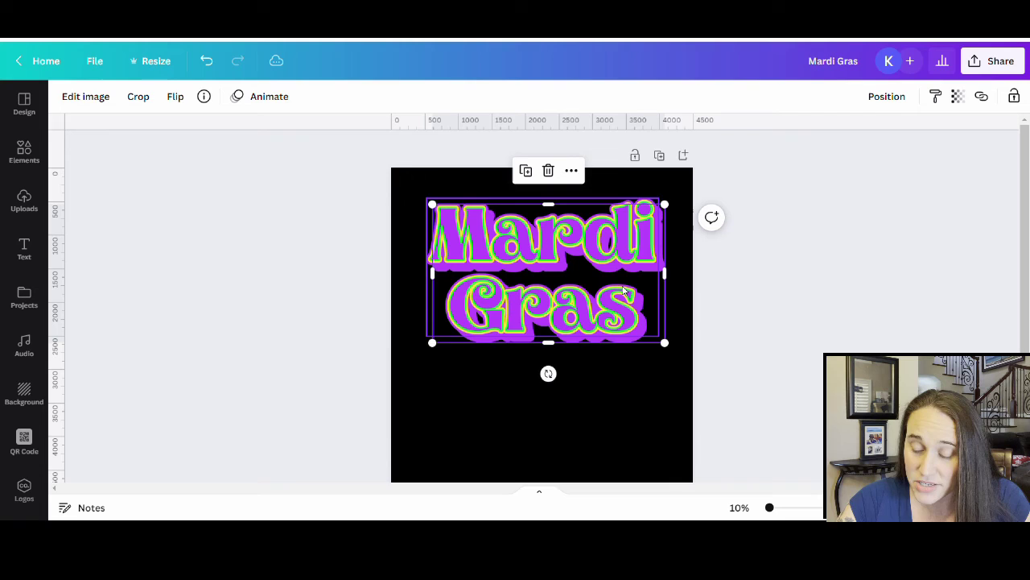
left_click(609, 452)
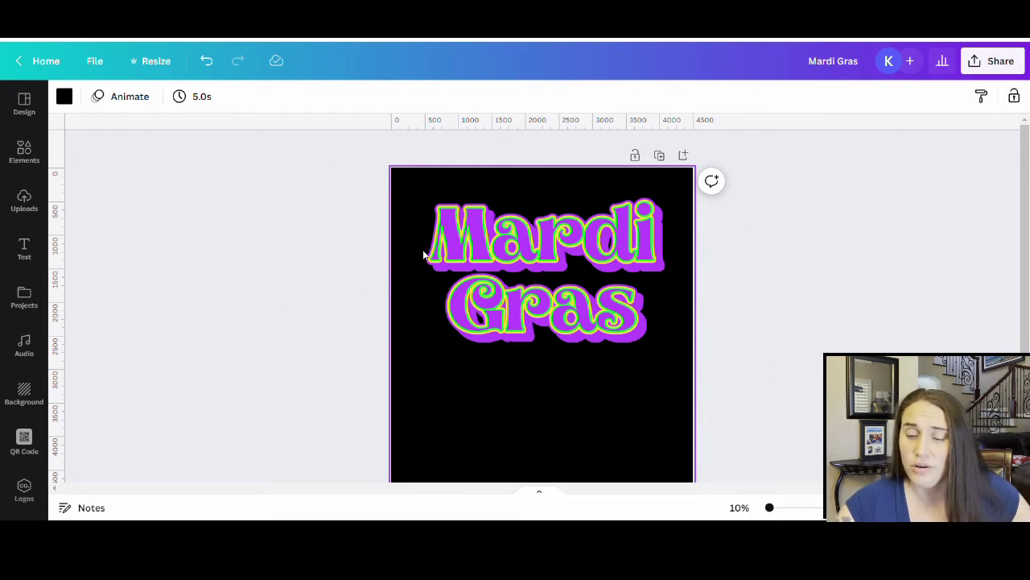
- Duplicate the solid purple shadow and offset the duplicate slightly down and to the right
left_click(640, 340)
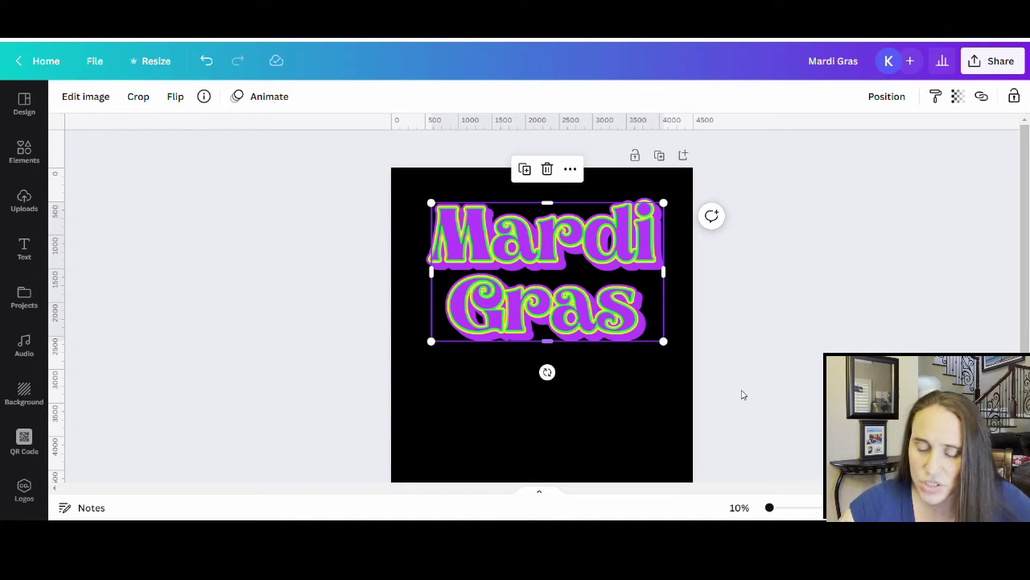
left_click(566, 426)
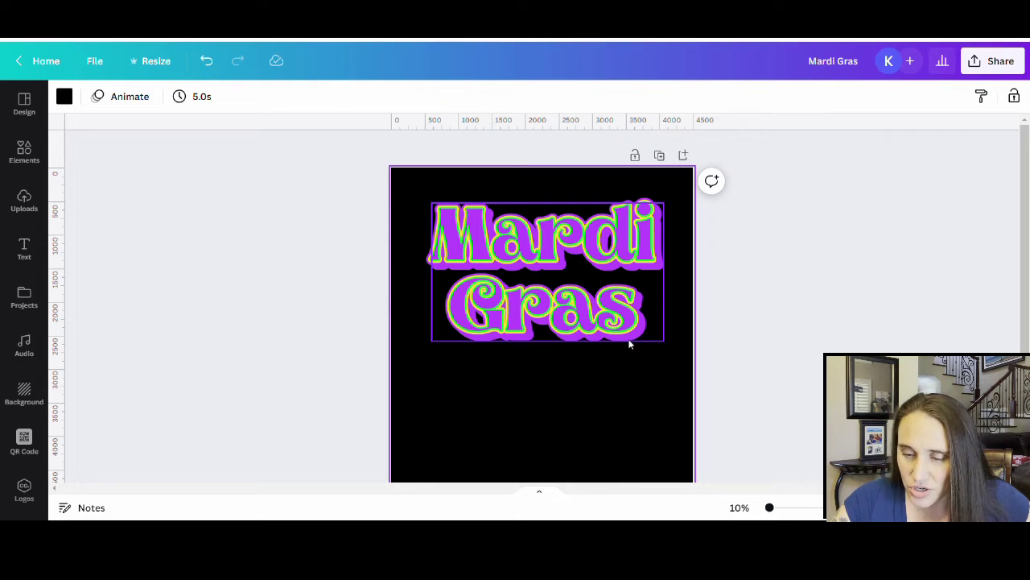
left_click(631, 341)
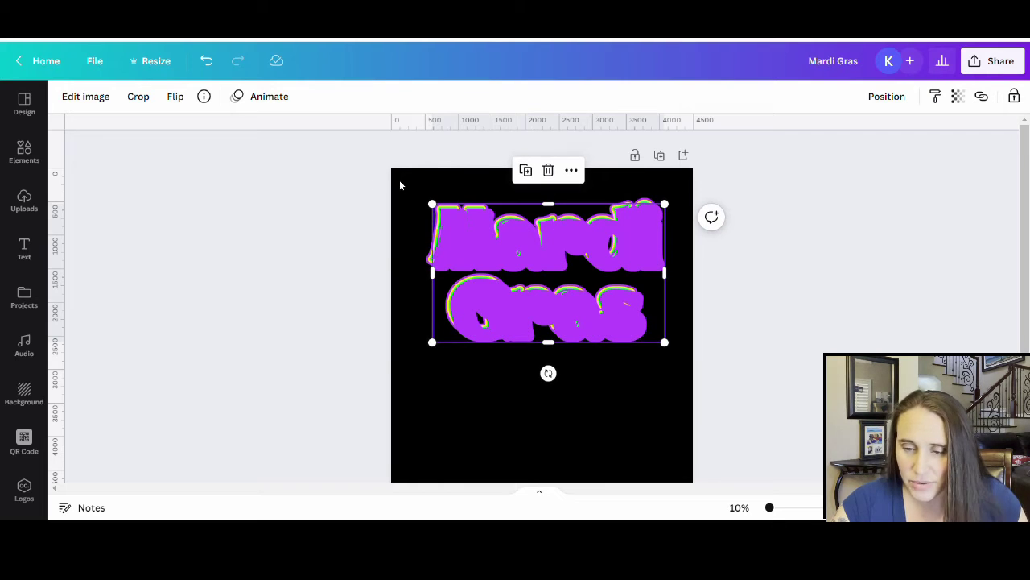
- Apply the Cherry duotone to the duplicated purple shadow and move it down to uncover the outlined lettering
left_click(91, 97)
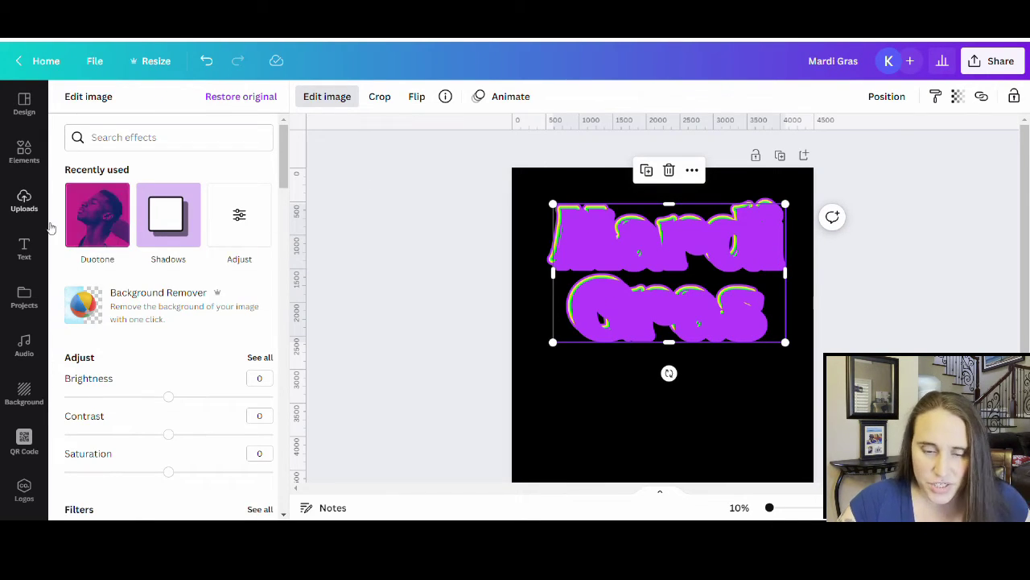
left_click(95, 226)
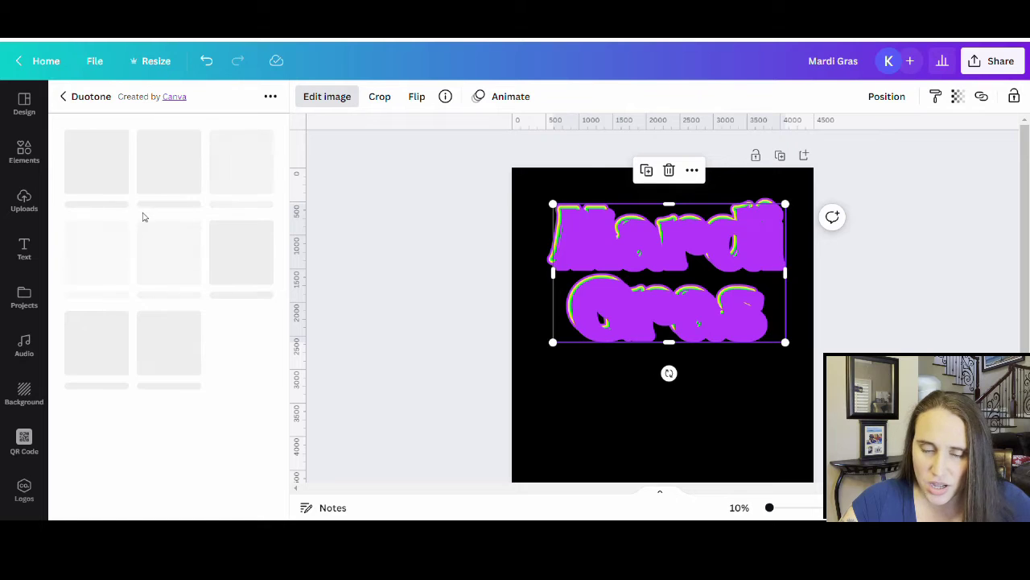
left_click(165, 173)
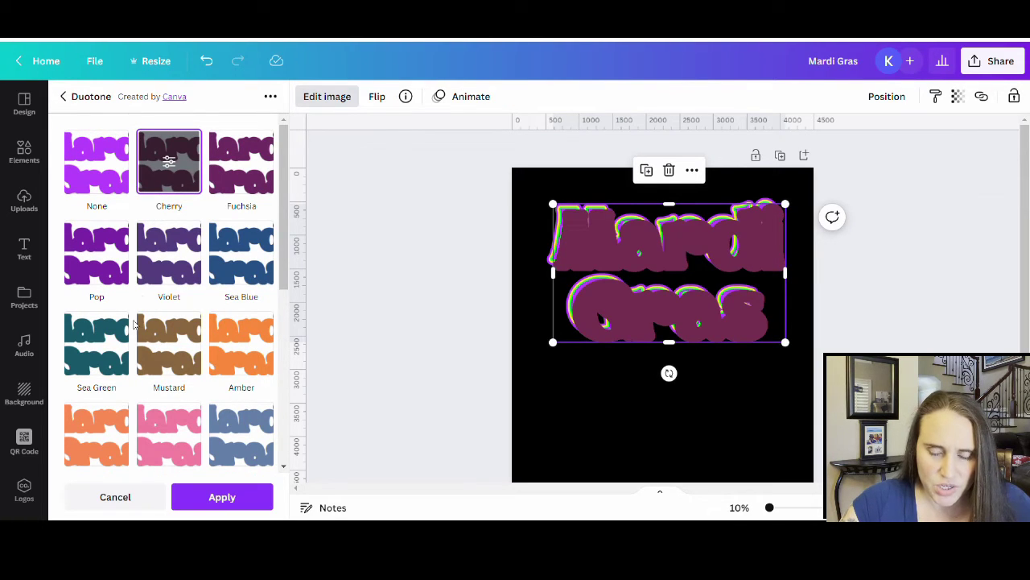
left_click(169, 164)
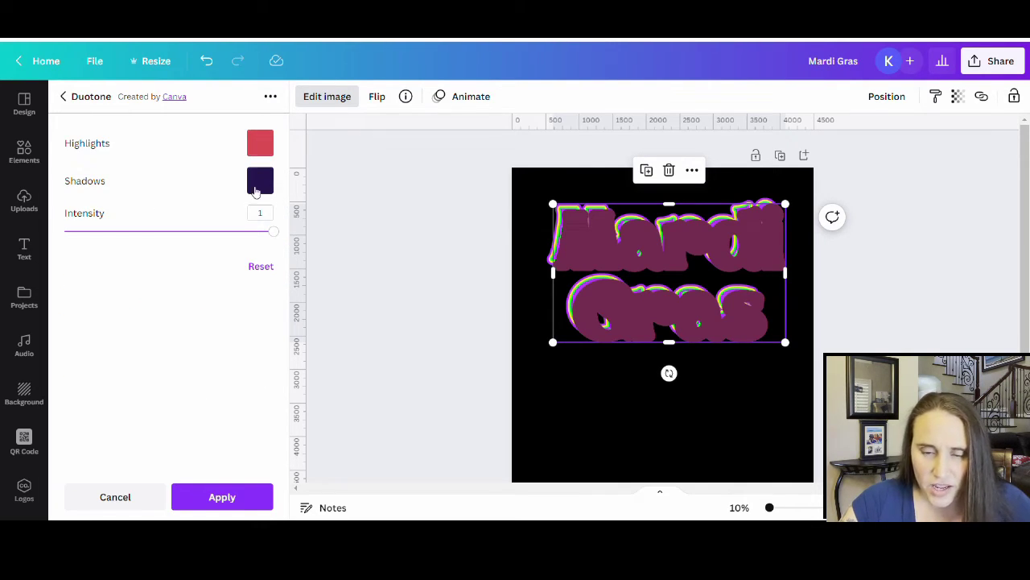
left_click(271, 148)
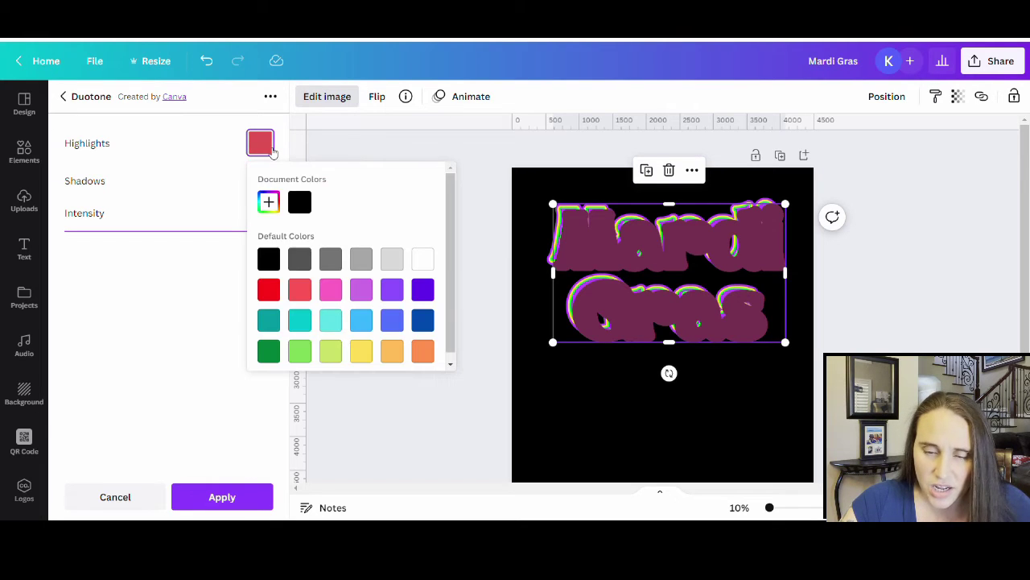
left_click(269, 202)
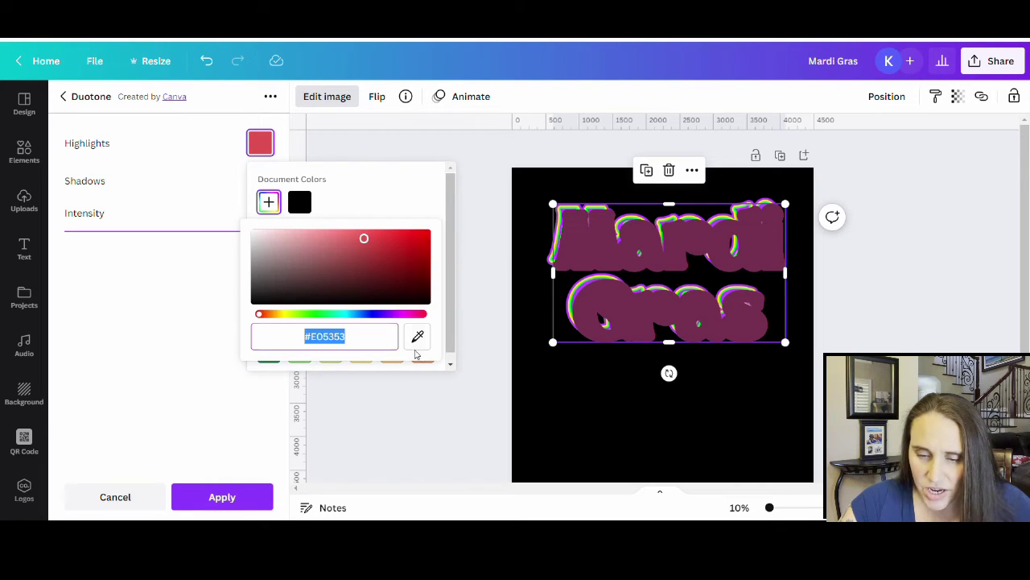
left_click(202, 132)
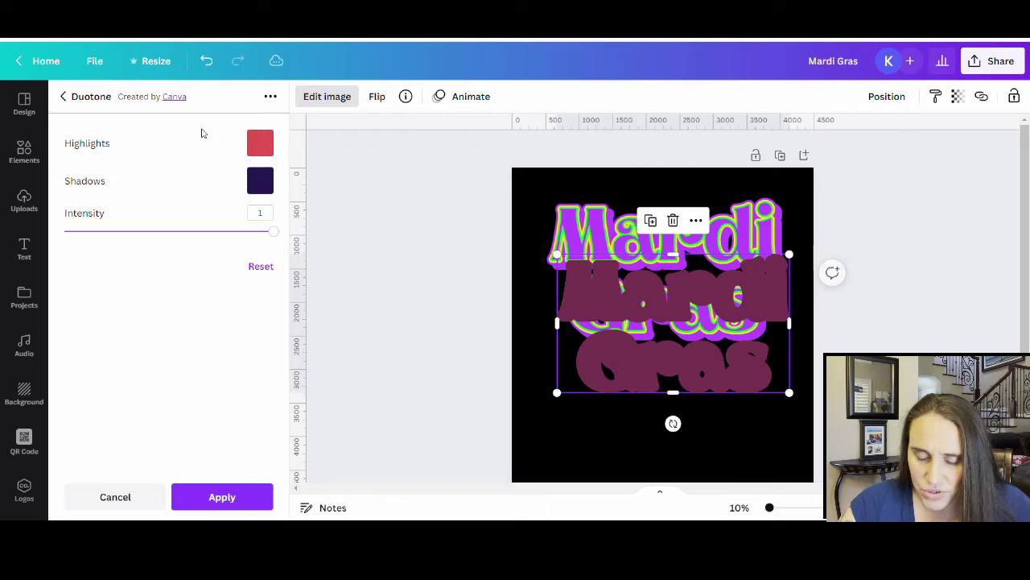
- Set the duotone's Highlights to the yellow sampled from the lettering's outline, #F7E037
left_click(260, 143)
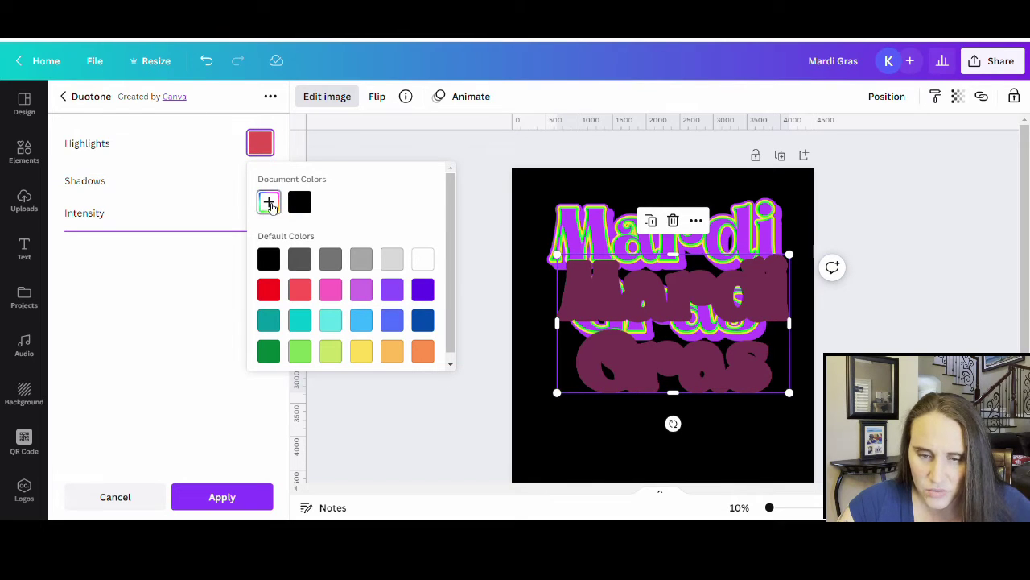
left_click(269, 202)
left_click(417, 336)
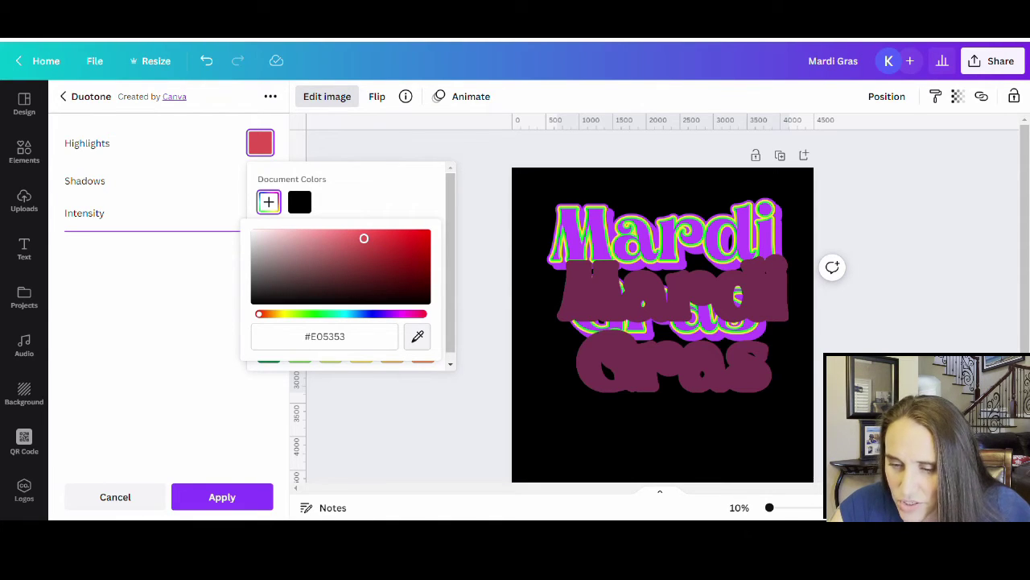
left_click(680, 262)
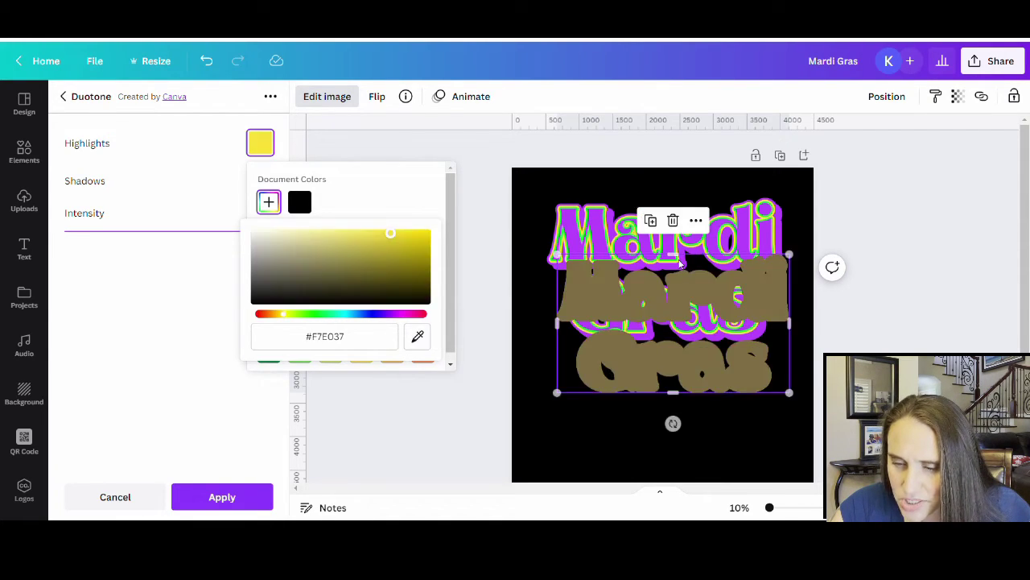
left_click(180, 324)
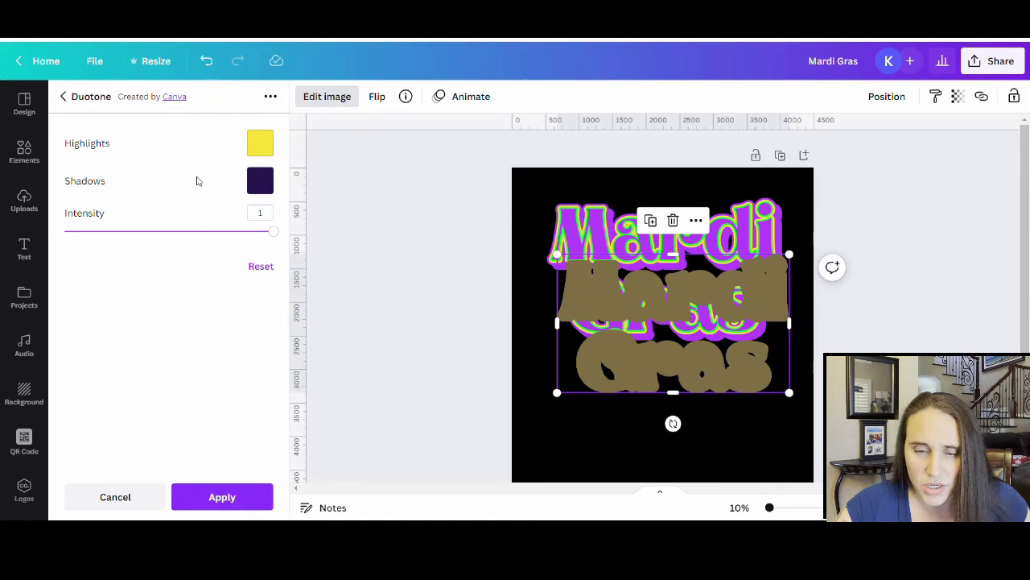
- Set the duotone's Shadows to the sampled outline yellow, #F6E037, apply the effect and close the image editing options
left_click(261, 180)
left_click(269, 239)
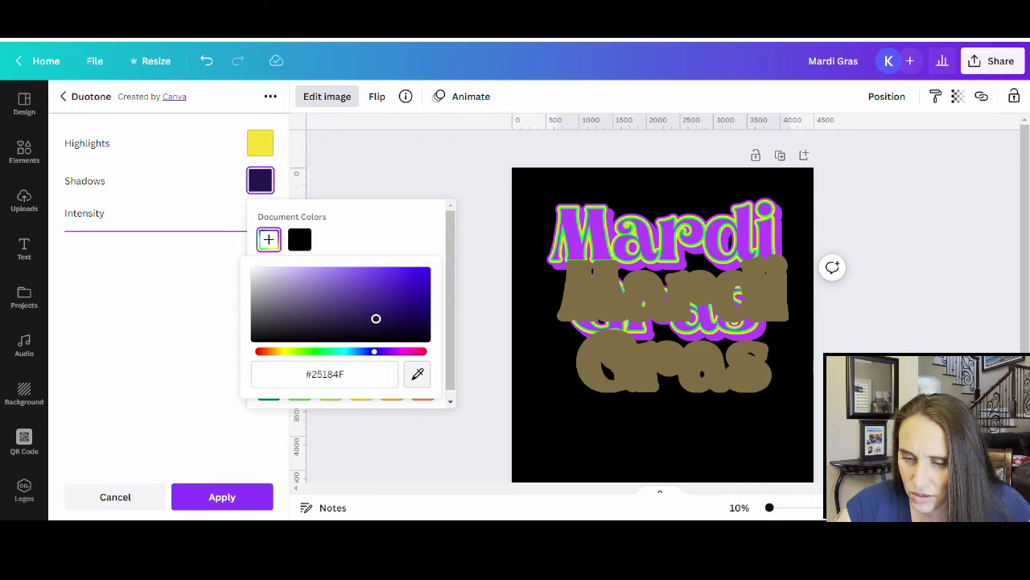
left_click(619, 265)
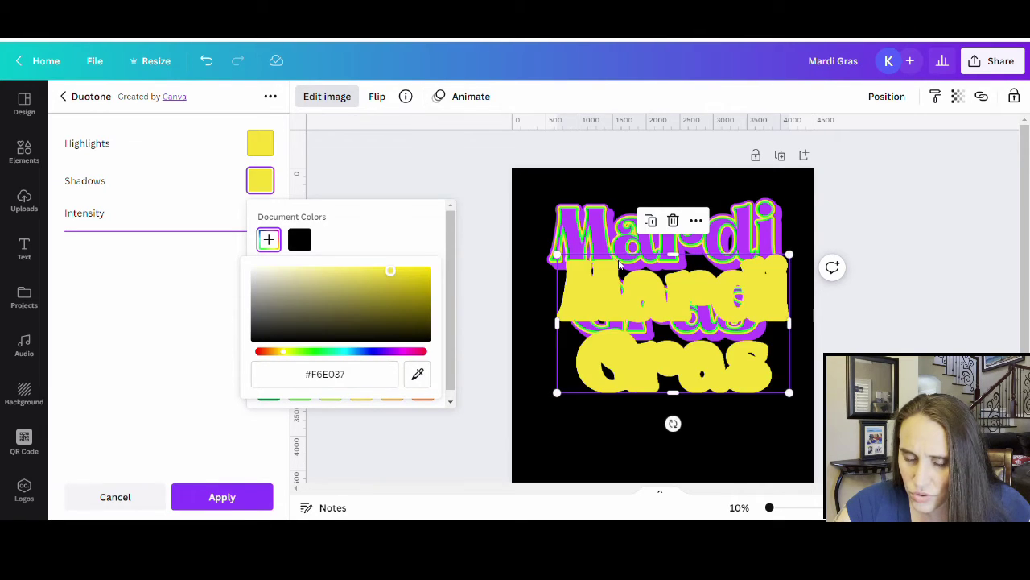
left_click(137, 320)
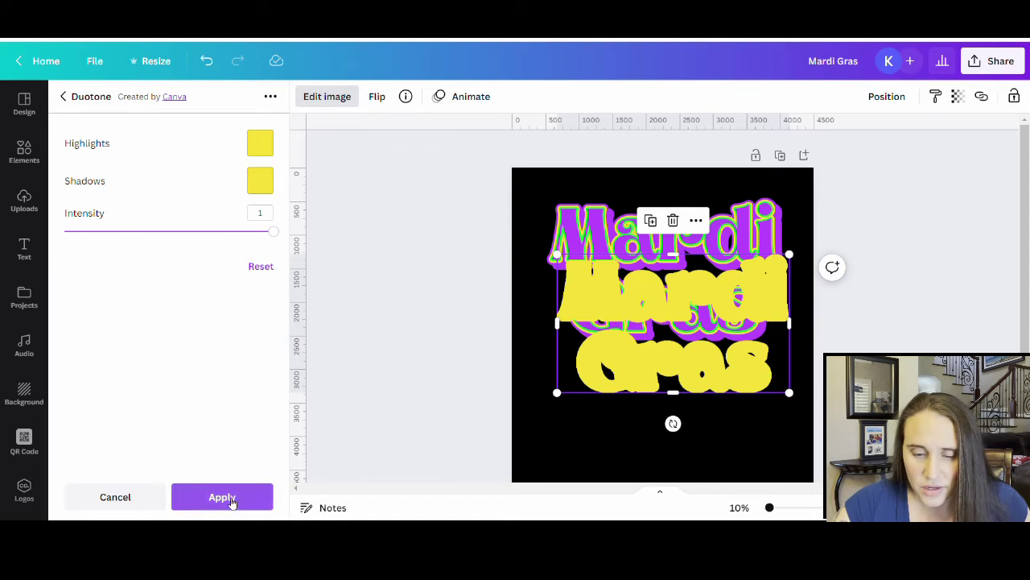
left_click(232, 500)
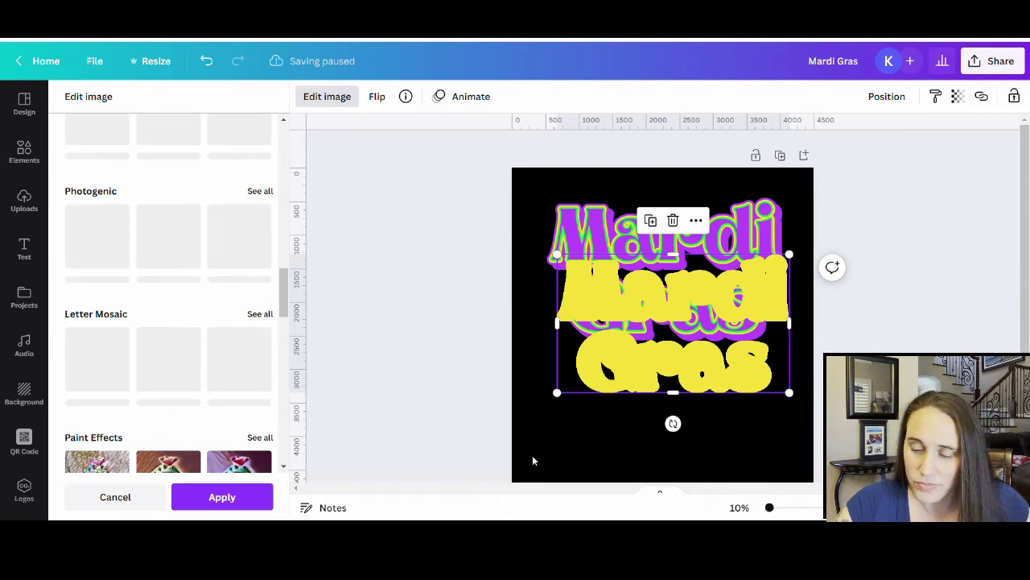
scroll(463, 430, "down", 2)
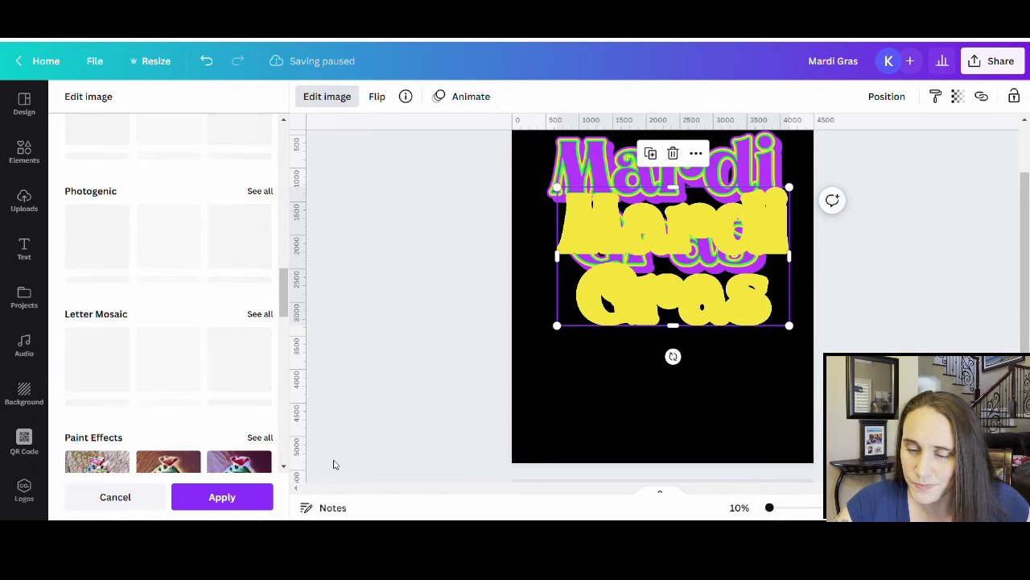
scroll(733, 419, "up", 1)
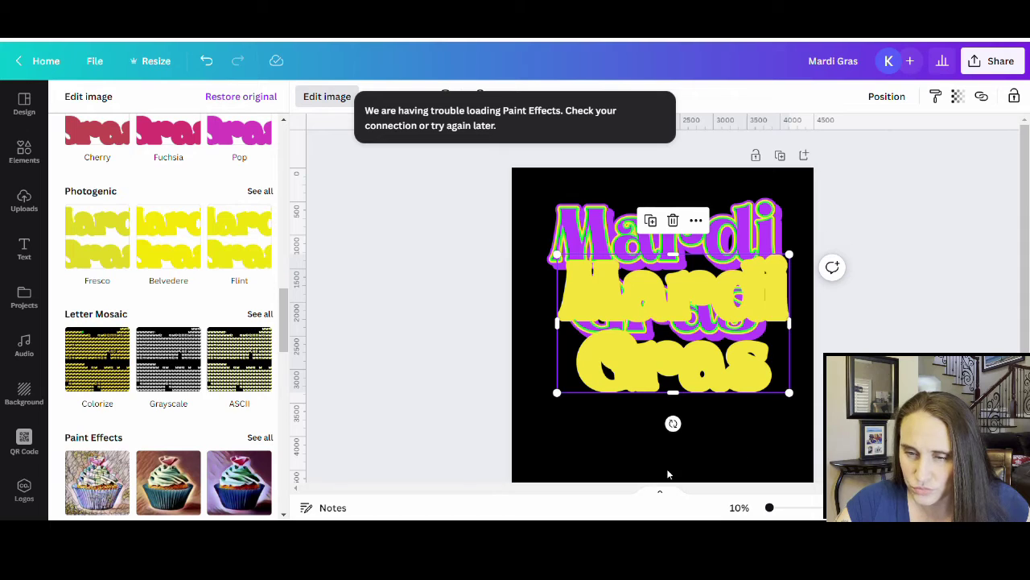
left_click(574, 453)
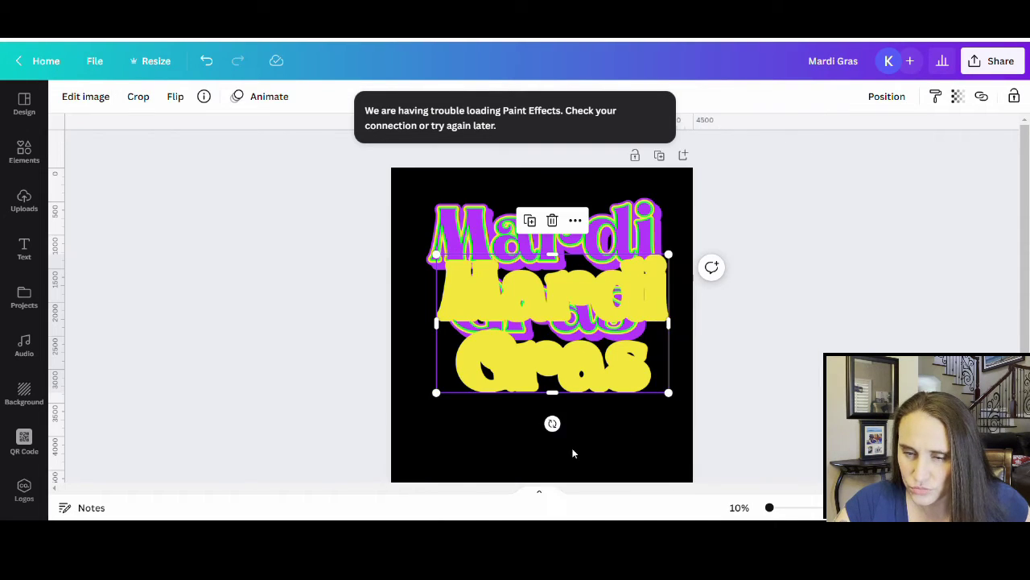
- Move the yellow shadow back up over the lettering and nudge it slightly to the right
left_click(475, 437)
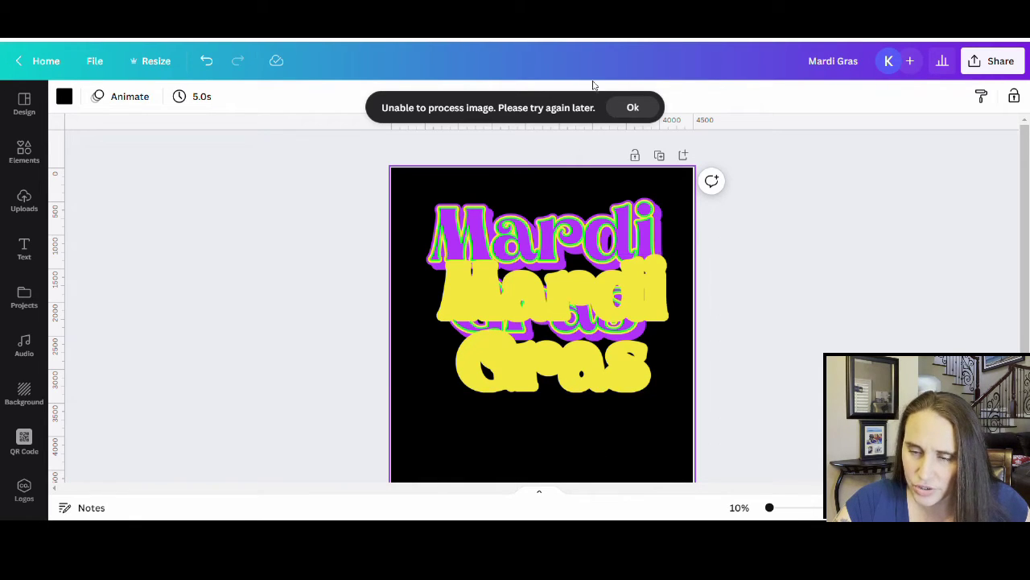
left_click(633, 107)
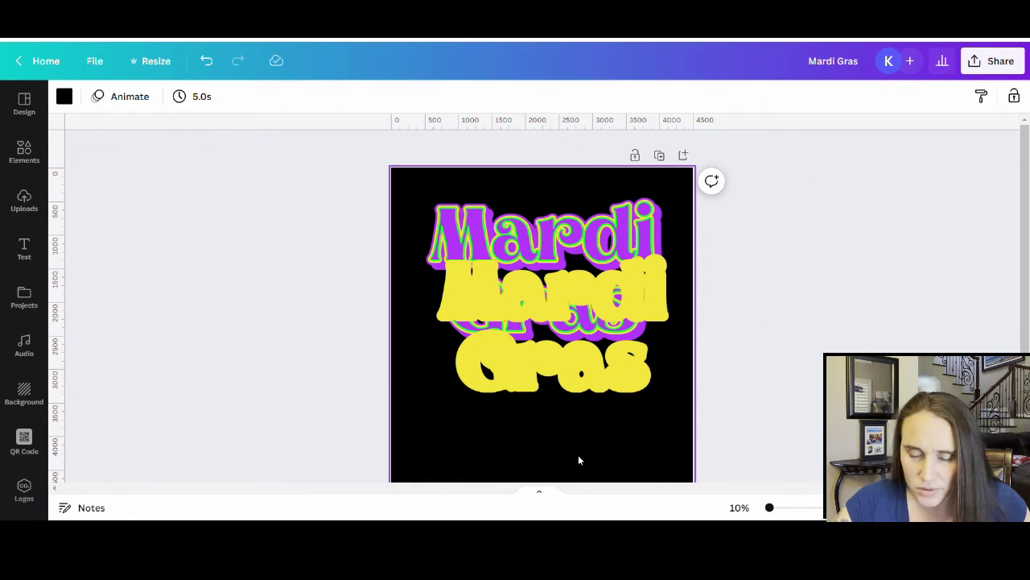
left_click(575, 367)
left_click_drag(575, 367, 574, 323)
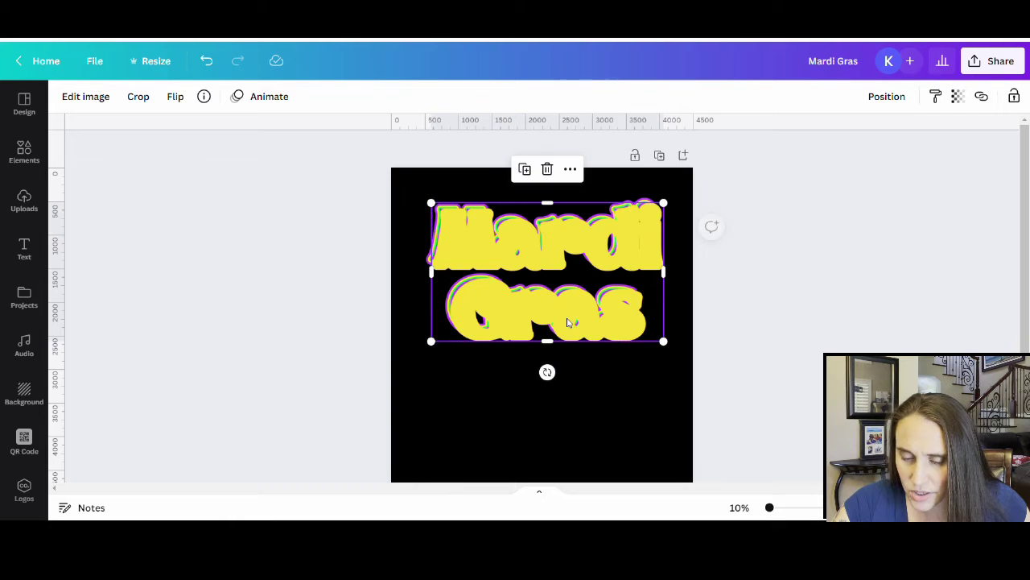
key("Escape")
key("Right")
key("Right")
key("Right")
key("Right")
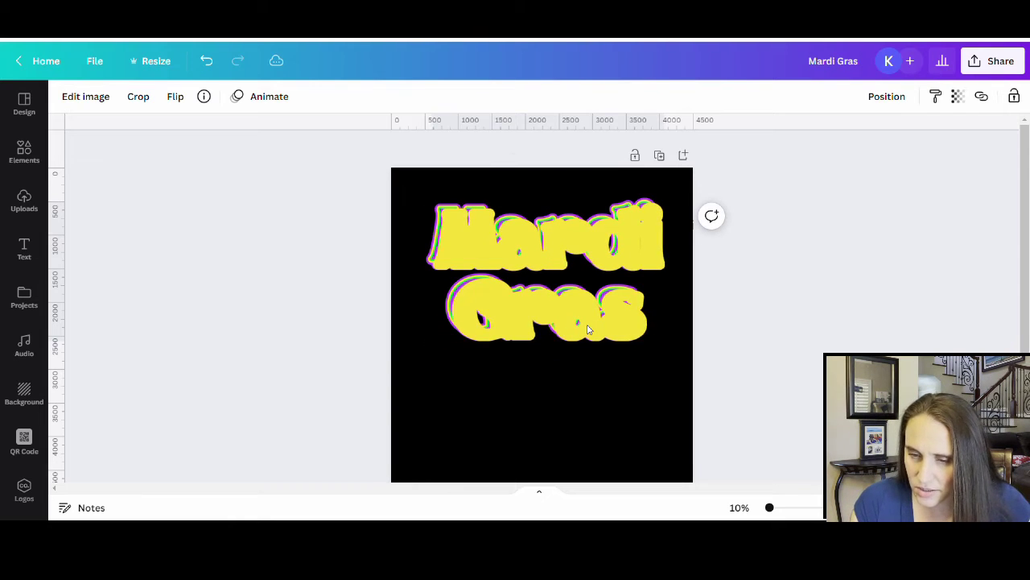
left_click(588, 328)
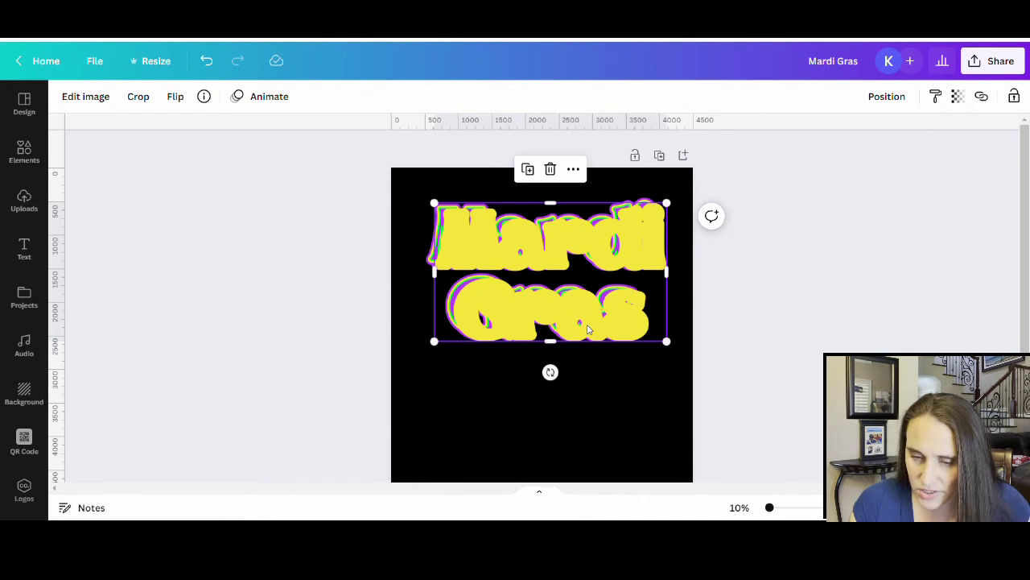
key("Escape")
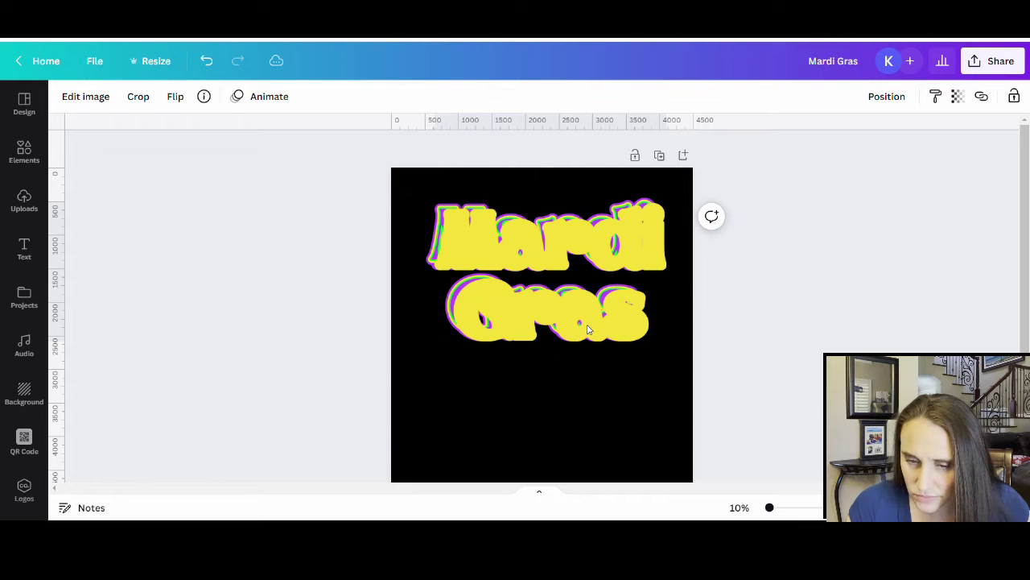
- Send the yellow shadow to the back and nudge it further down and to the right behind the purple layer
left_click(587, 329)
right_click(586, 325)
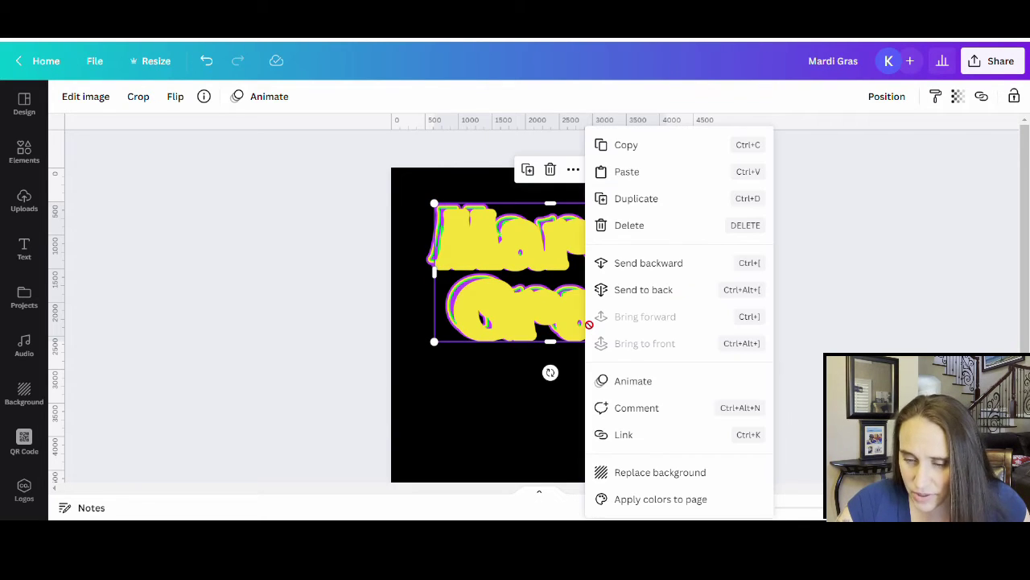
left_click(649, 290)
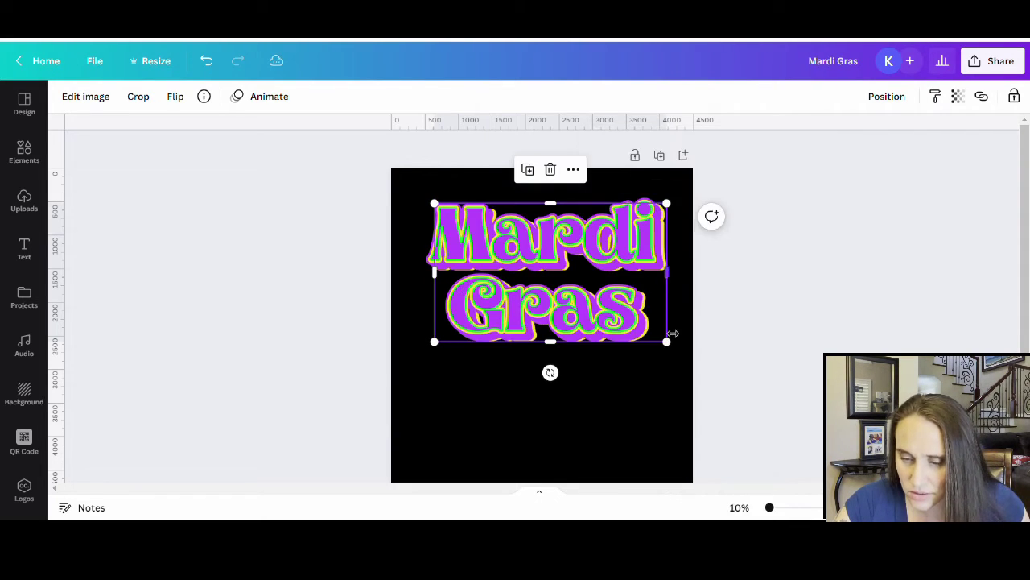
left_click(594, 458)
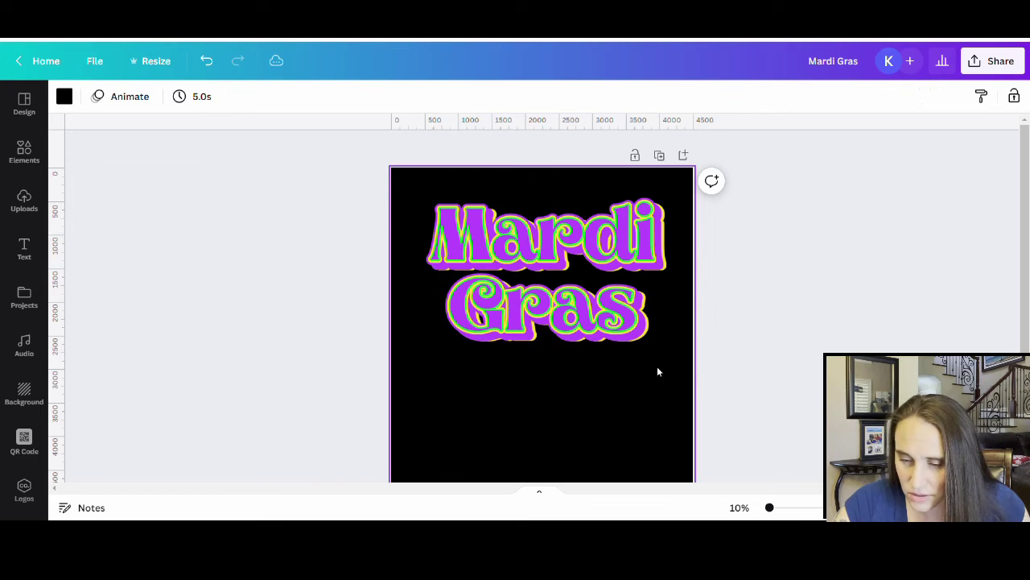
left_click(665, 313)
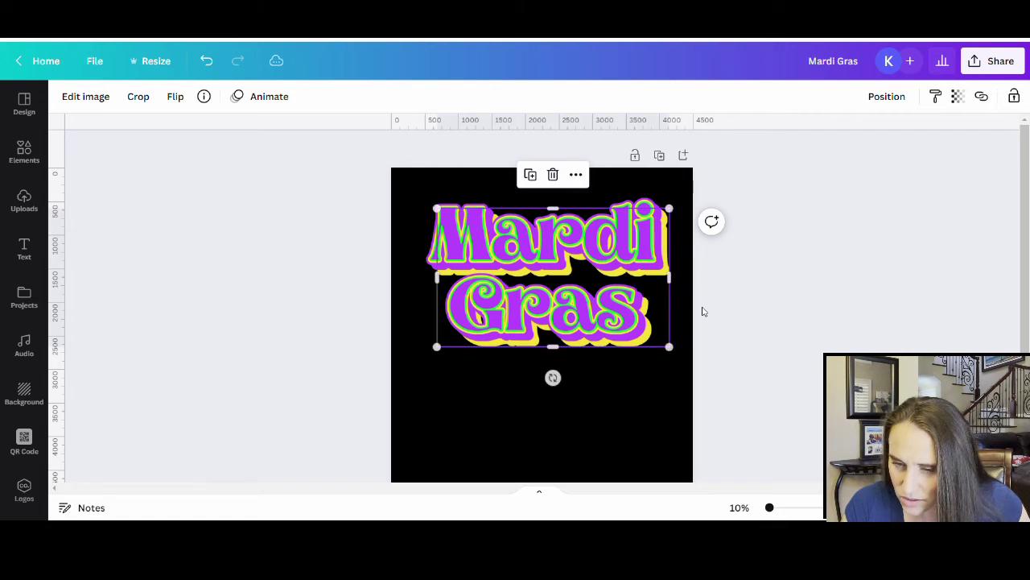
left_click(460, 435)
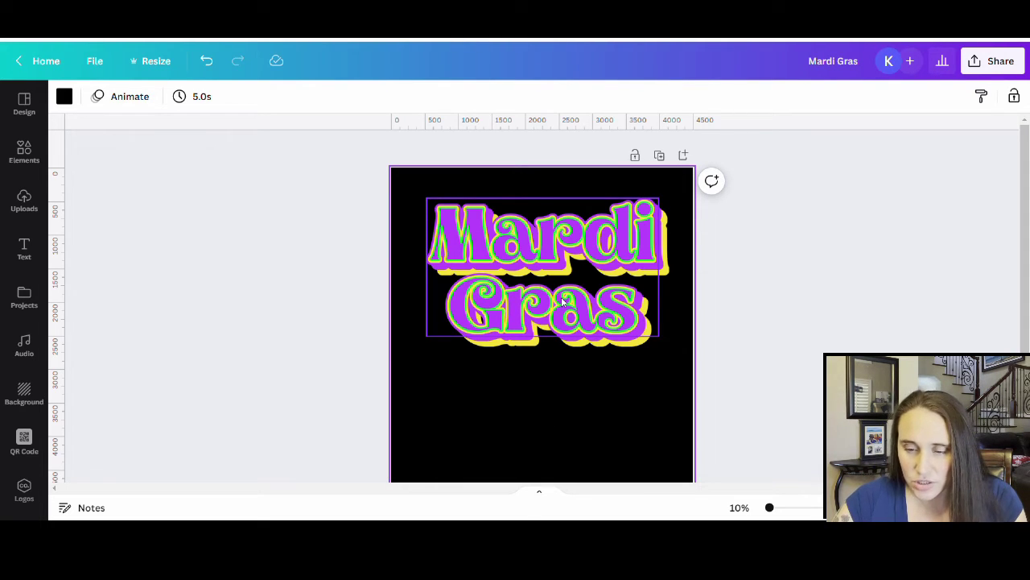
- Duplicate the yellow shadow and apply the Cherry duotone to the duplicate
left_click(627, 346)
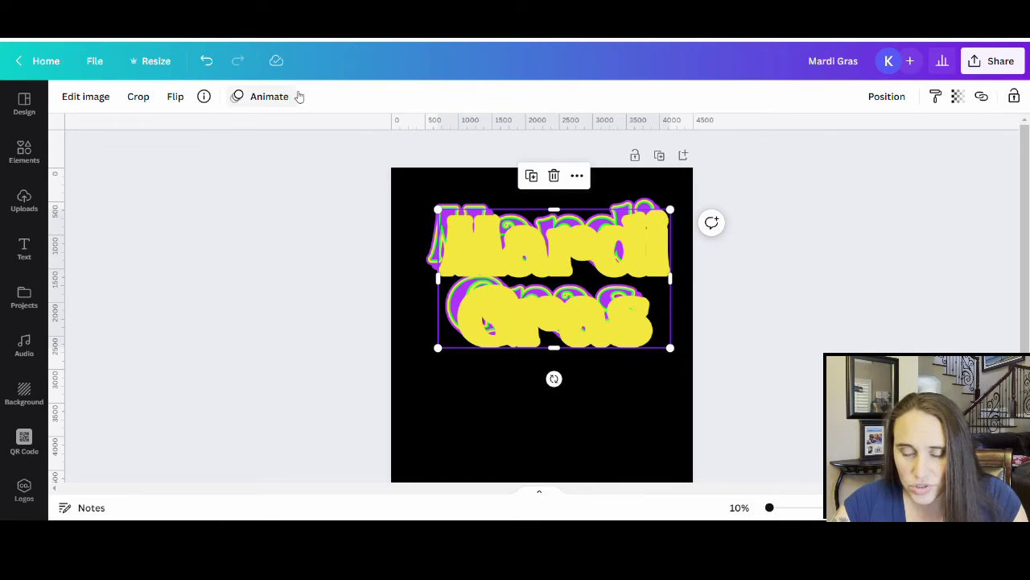
left_click(82, 97)
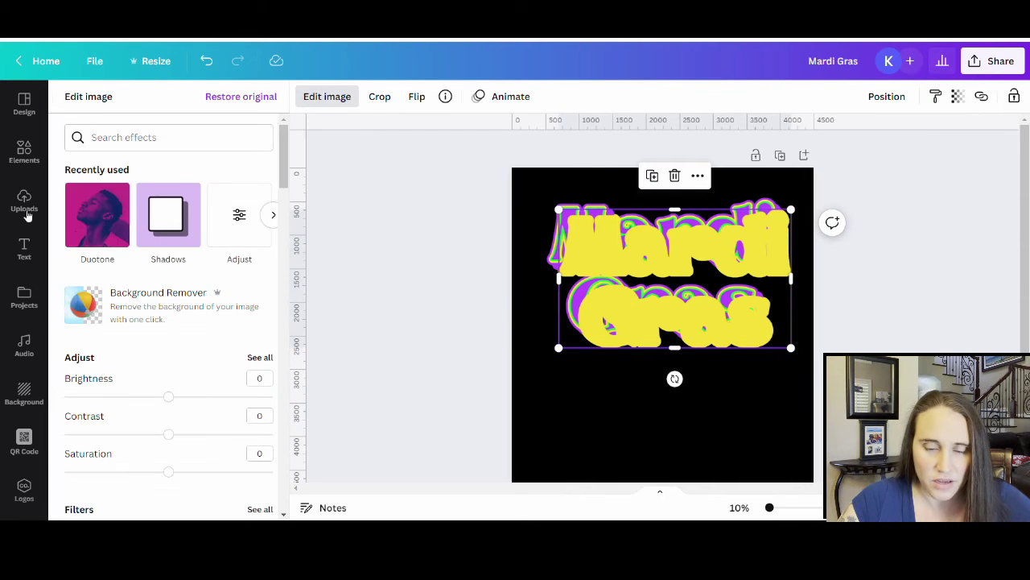
left_click(91, 238)
left_click(186, 158)
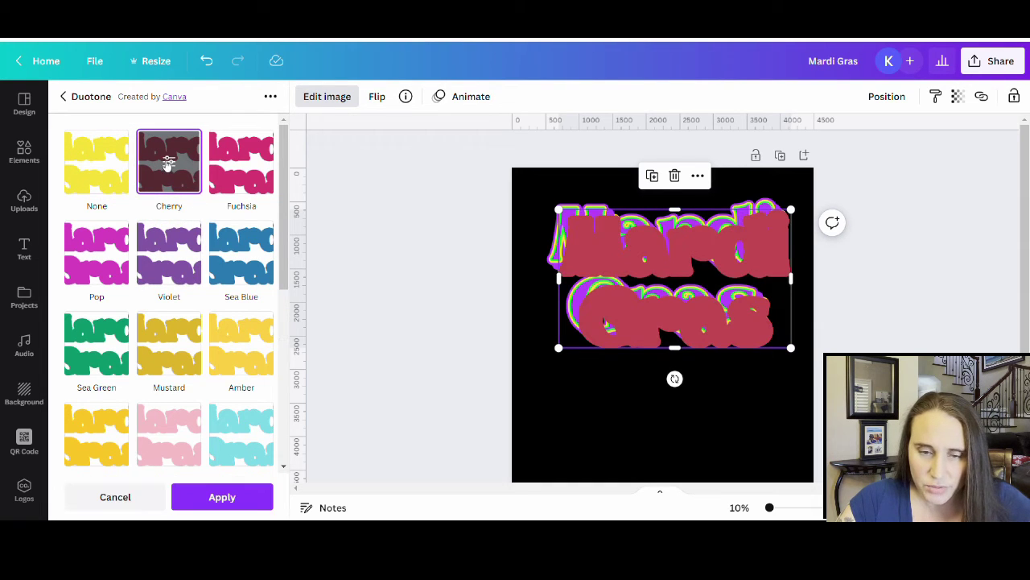
- Set the duotone's Highlights to the green sampled from the lettering's outline, #25D846
left_click(169, 164)
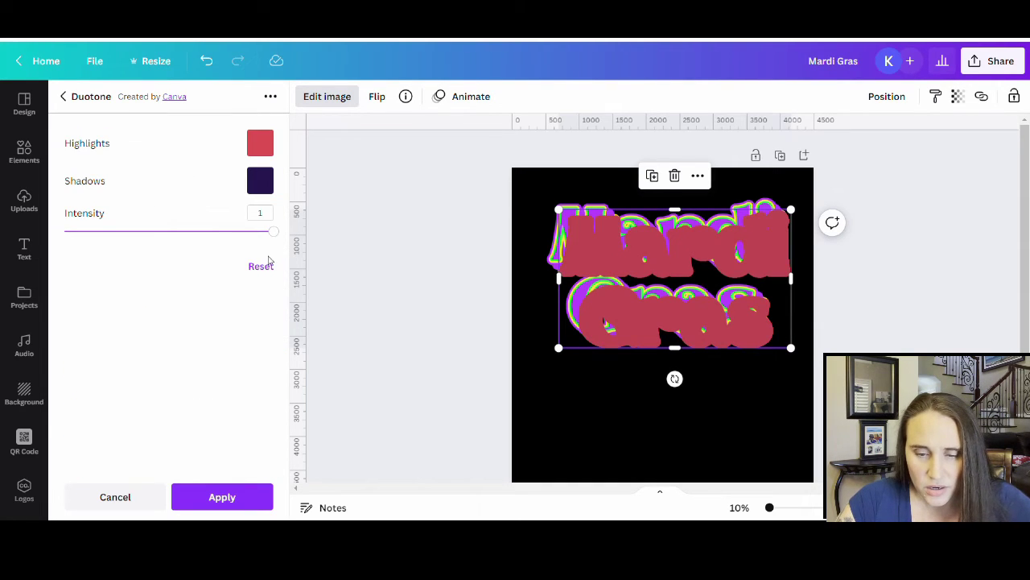
left_click(260, 143)
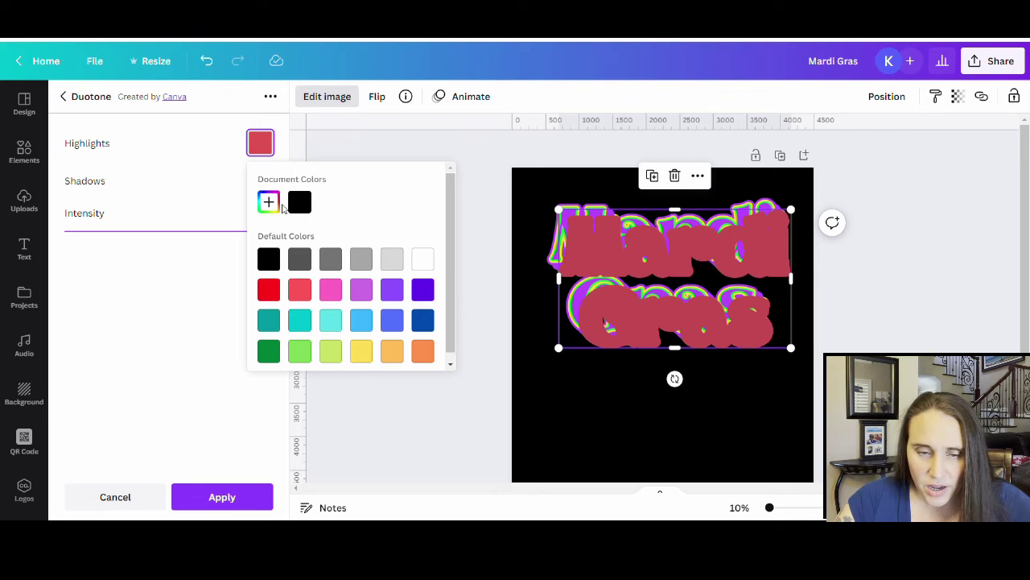
left_click(270, 202)
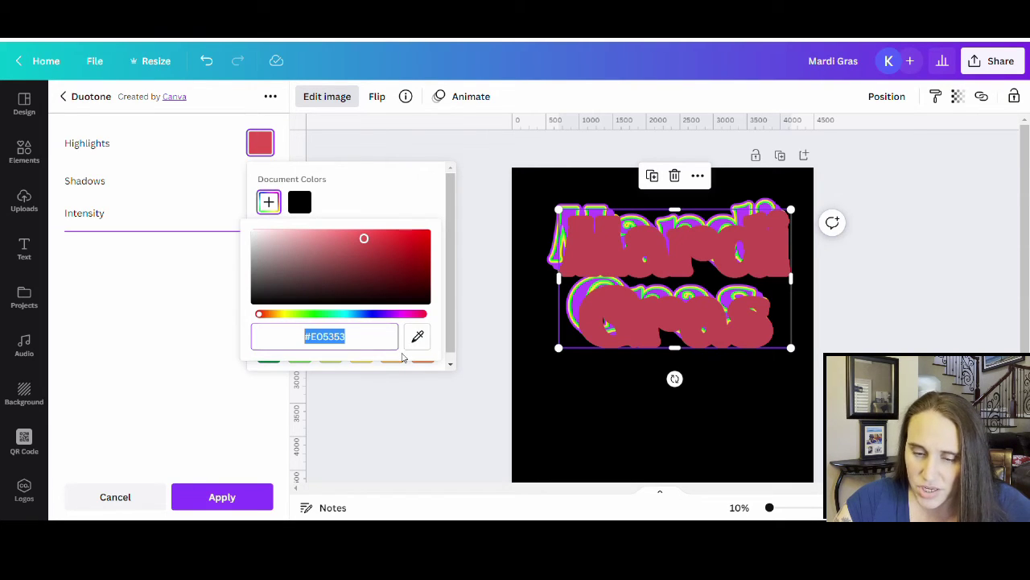
left_click(417, 336)
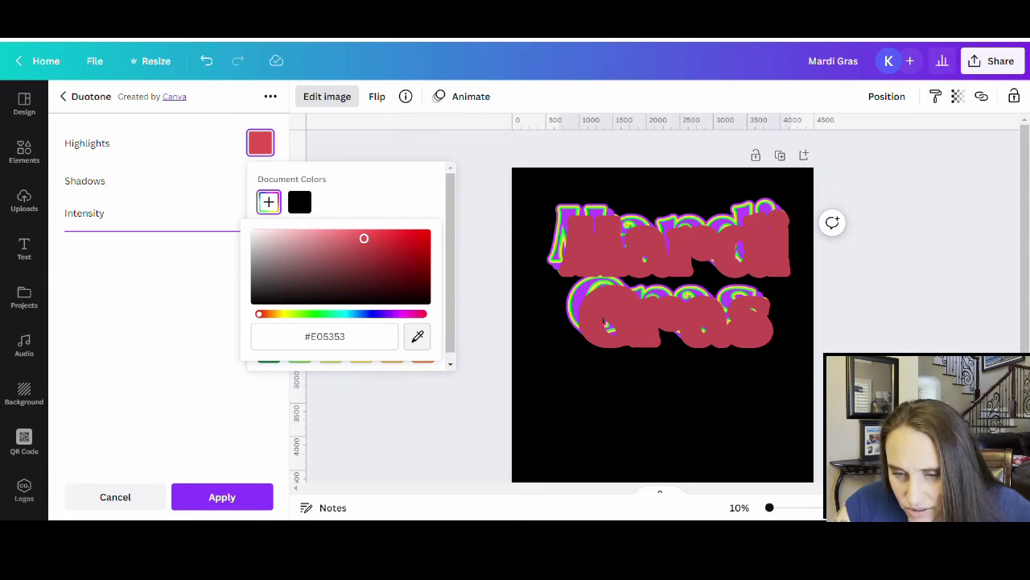
left_click(608, 320)
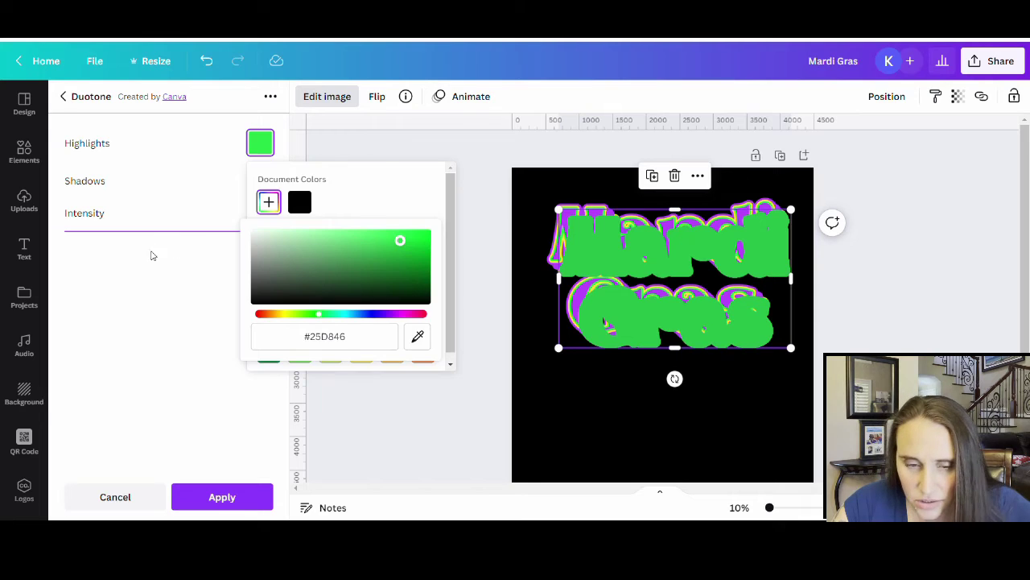
left_click(153, 254)
- Set the duotone's Shadows to the sampled outline green, #21DF3D, apply the effect and close the image editing options
left_click(261, 190)
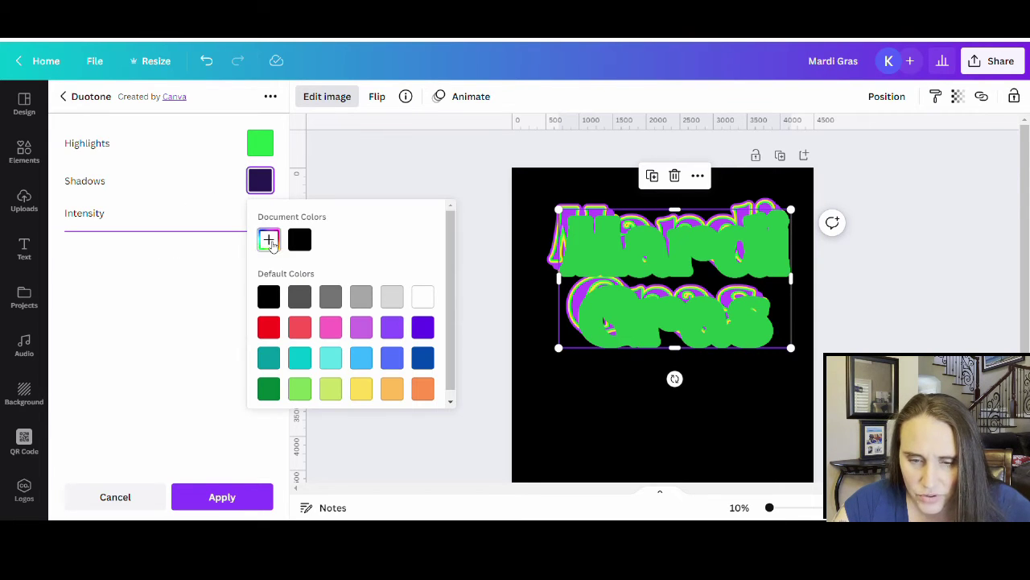
left_click(269, 239)
left_click(416, 374)
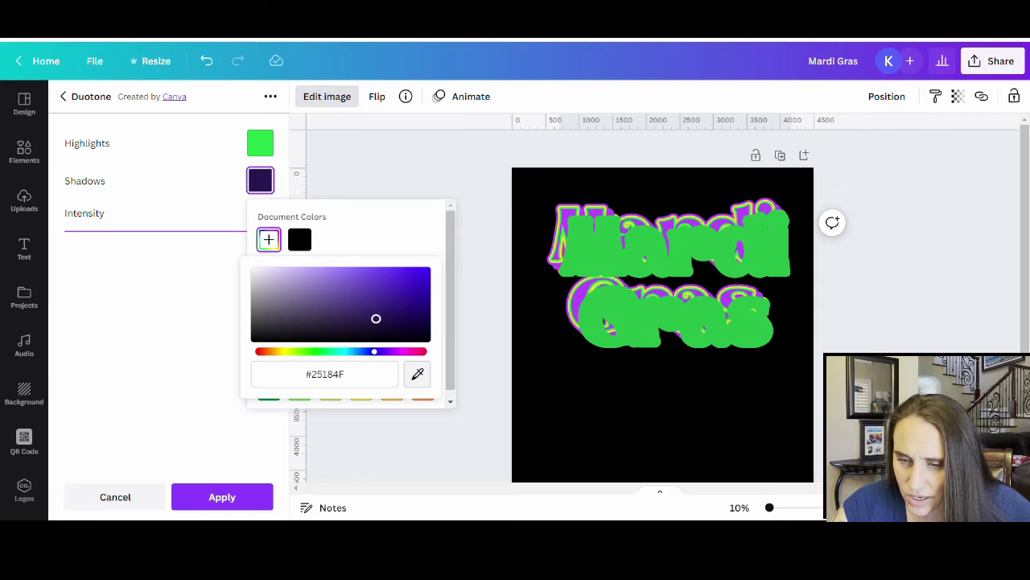
left_click(669, 314)
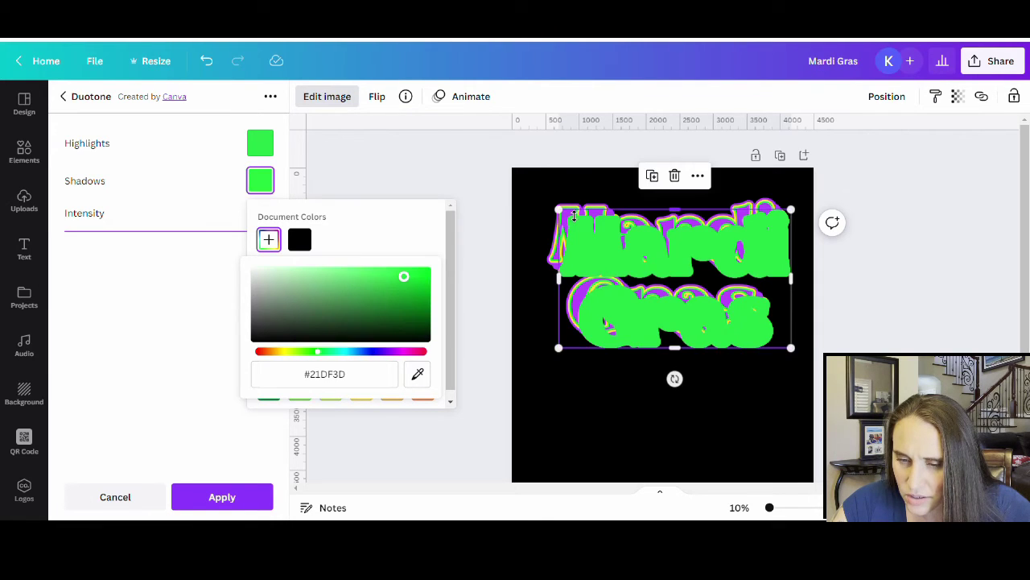
left_click(197, 349)
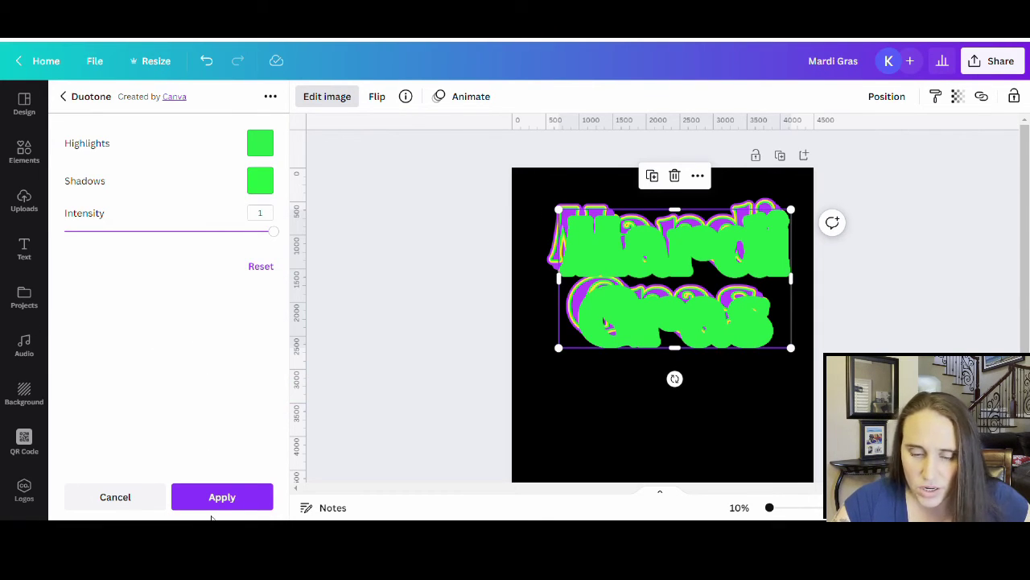
left_click(215, 507)
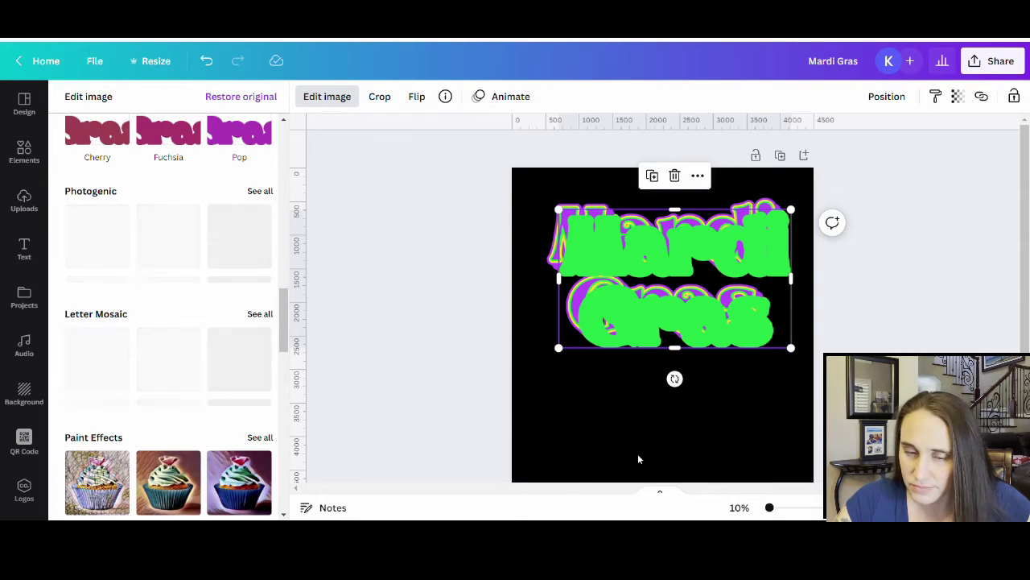
left_click(646, 354)
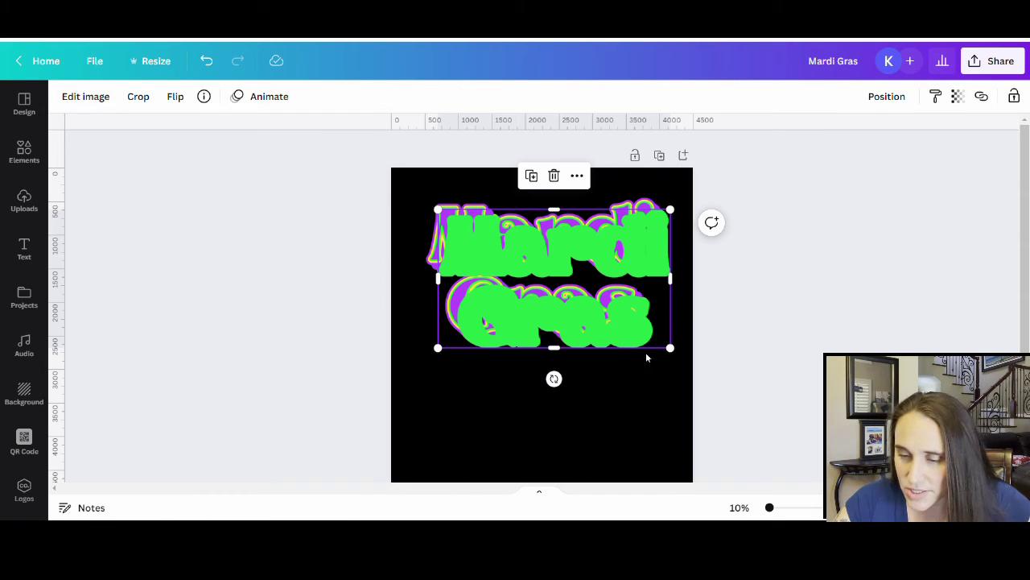
- Offset the green shadow slightly down and to the right and send it to the back
right_click(614, 297)
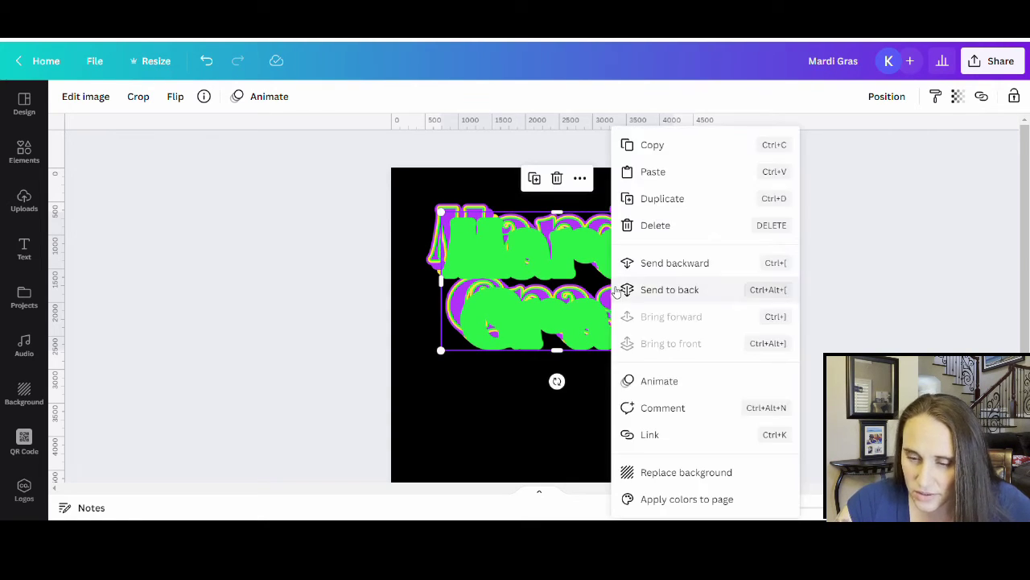
left_click(673, 291)
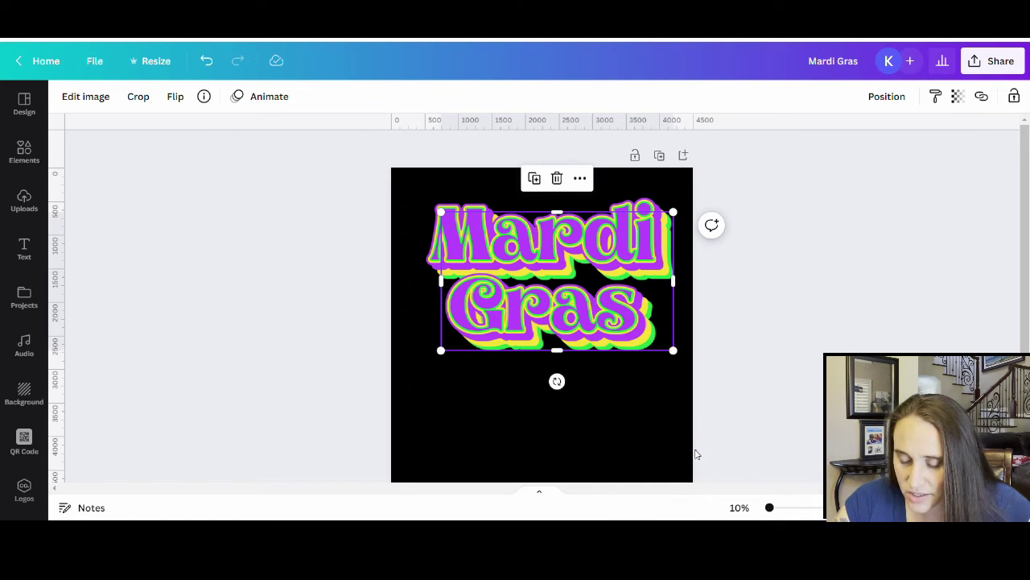
left_click(697, 456)
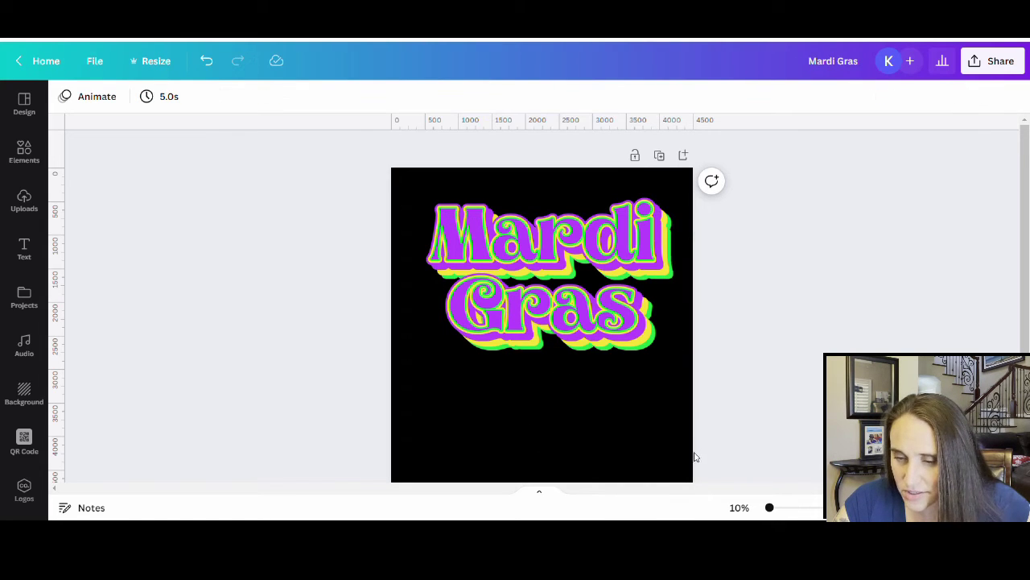
- Nudge the green shadow a little further right and down to widen its visible edge
left_click(648, 349)
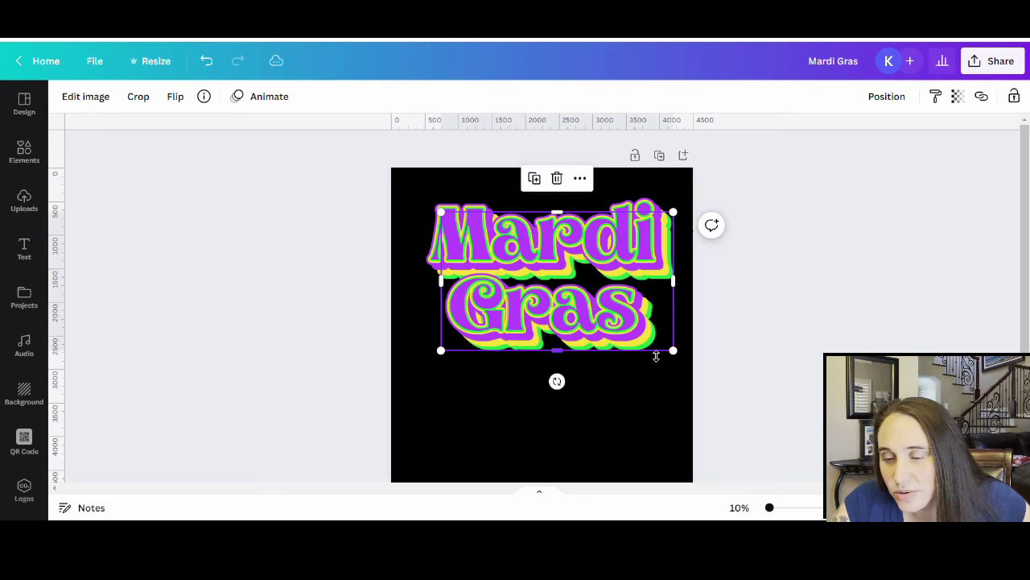
left_click_drag(649, 349, 646, 349)
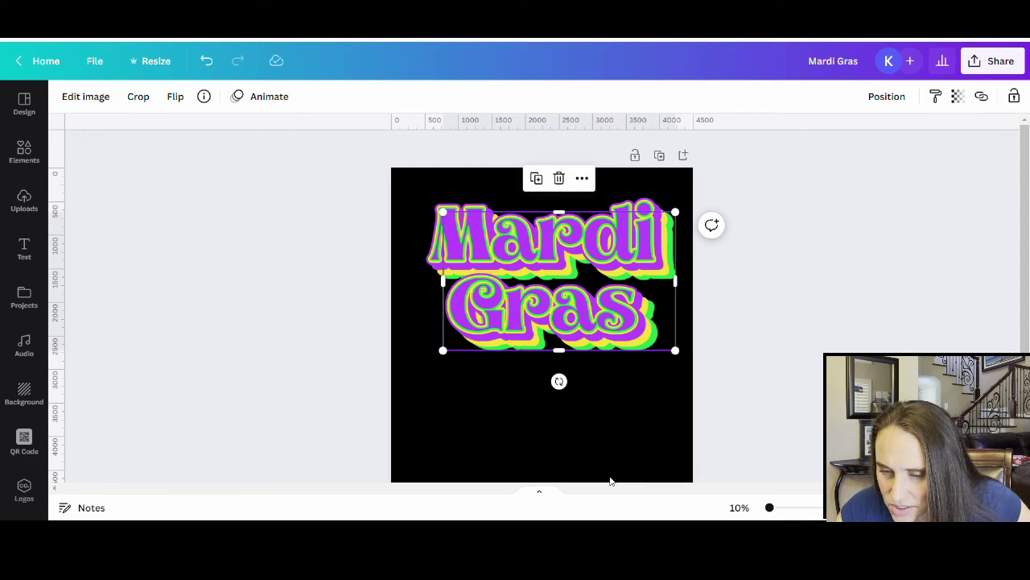
left_click(611, 481)
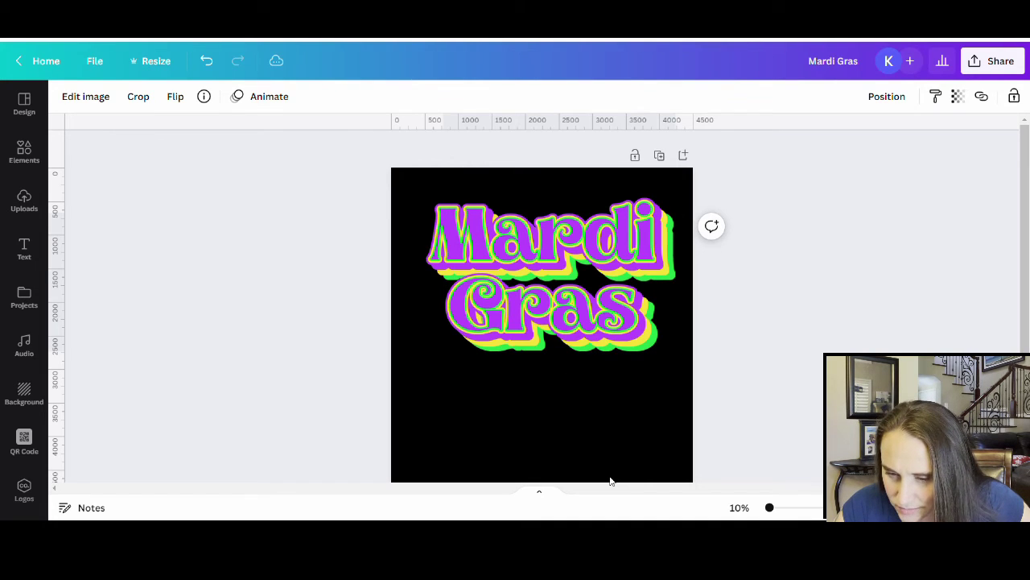
key("Tab")
key("Escape")
key("Tab")
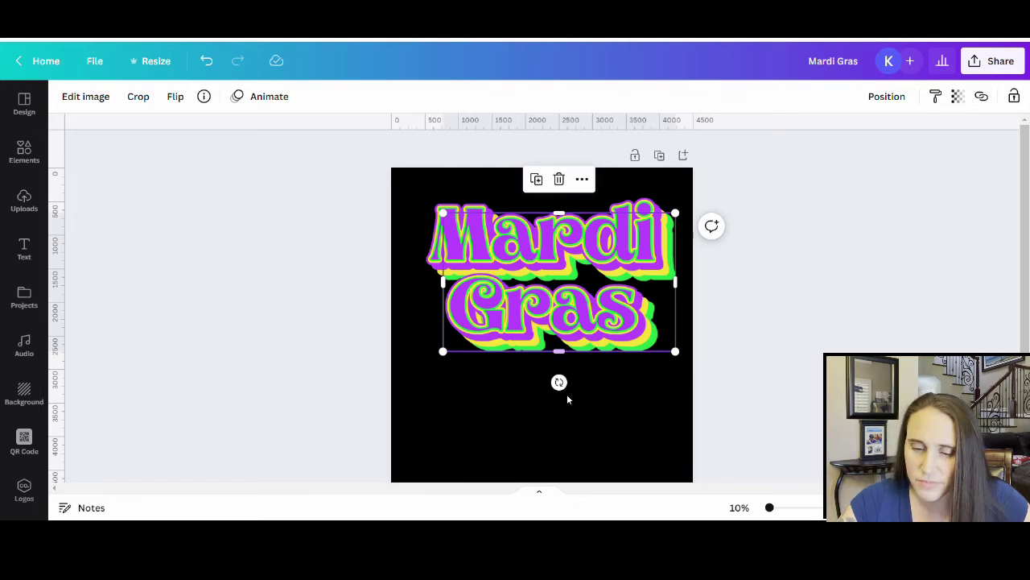
left_click(566, 417)
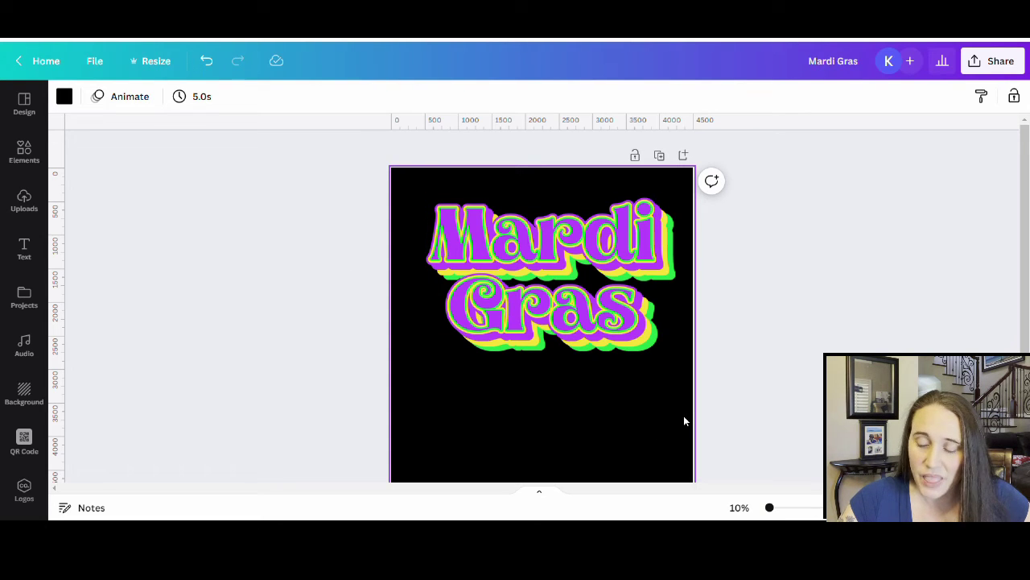
- Group the Mardi Gras lettering with its purple, yellow and green shadow layers
left_click_drag(683, 416, 390, 185)
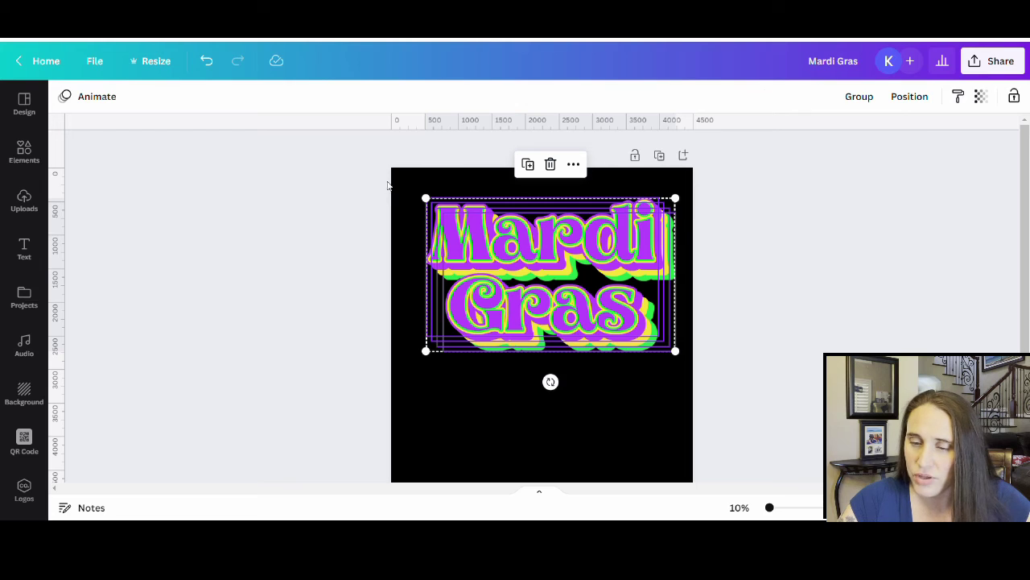
left_click(862, 97)
left_click(556, 452)
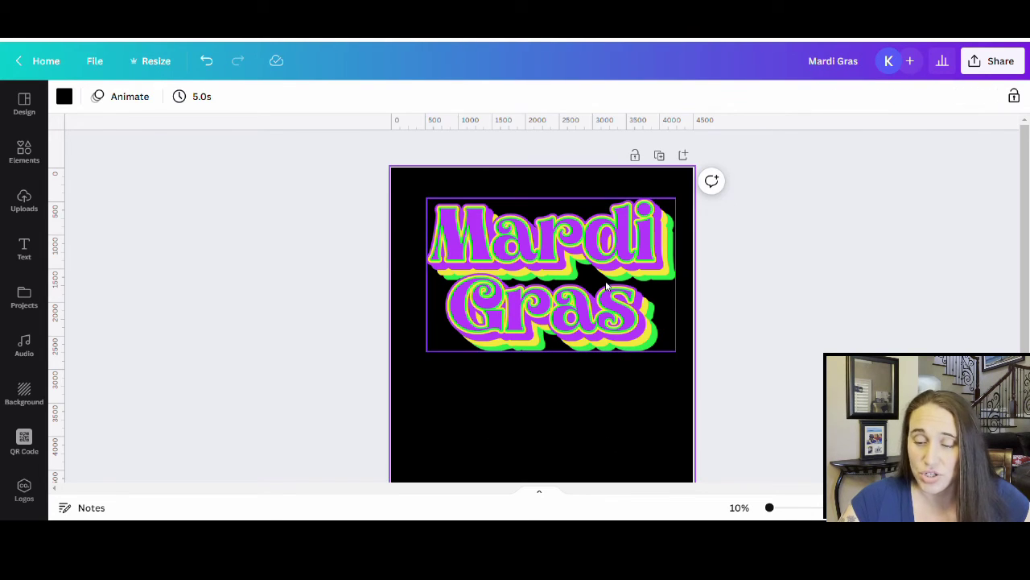
- Shift the grouped Mardi Gras lettering slightly left to centre it across the page
mouse_move(610, 290)
left_mouse_down()
mouse_move(606, 278)
mouse_move(605, 290)
left_mouse_up()
left_click(628, 442)
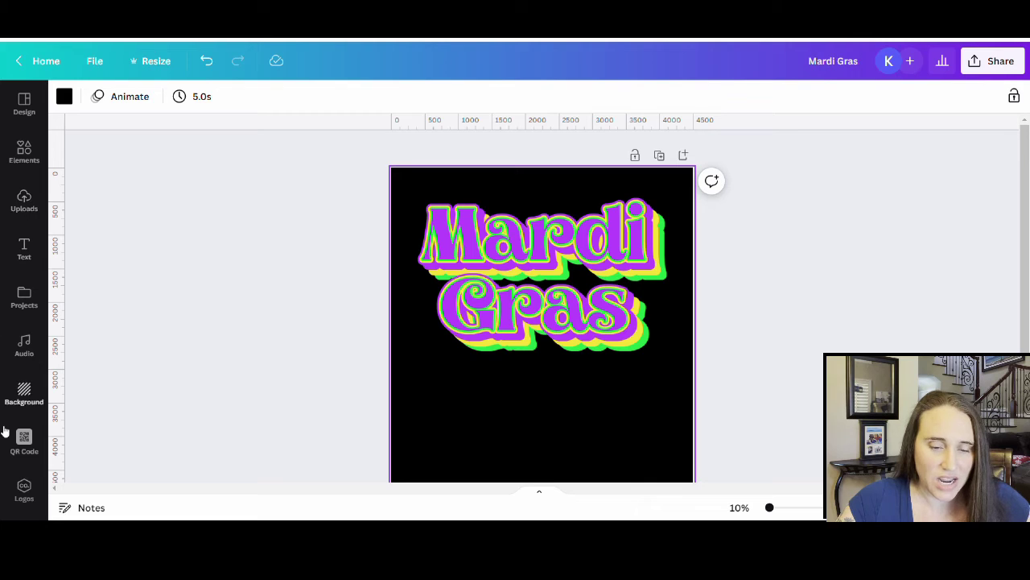
- Find graphics matching "MARDI GRAS" and add the gold crown with purple lining and green and purple beads
left_click(24, 153)
left_click(127, 104)
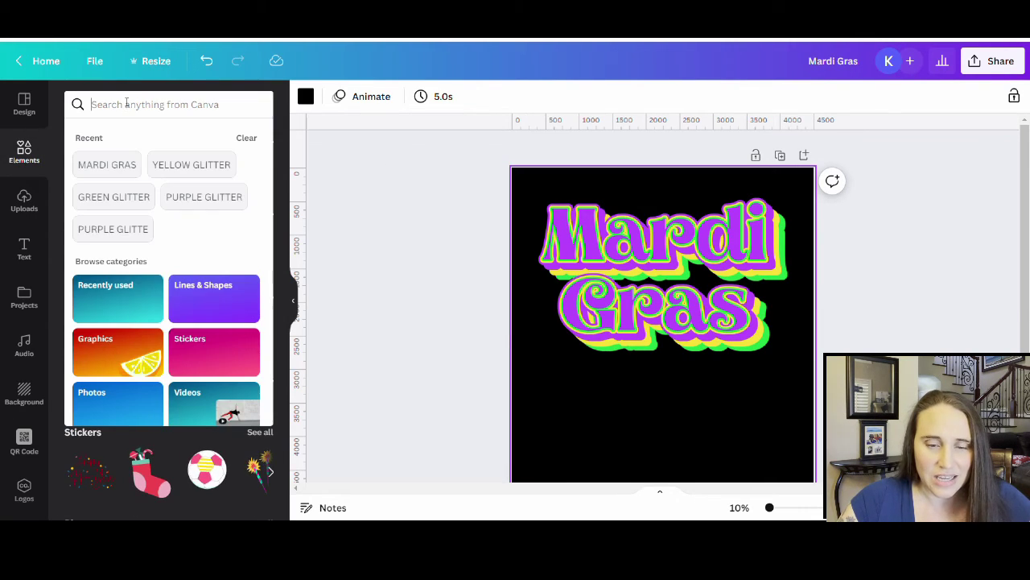
left_click(116, 167)
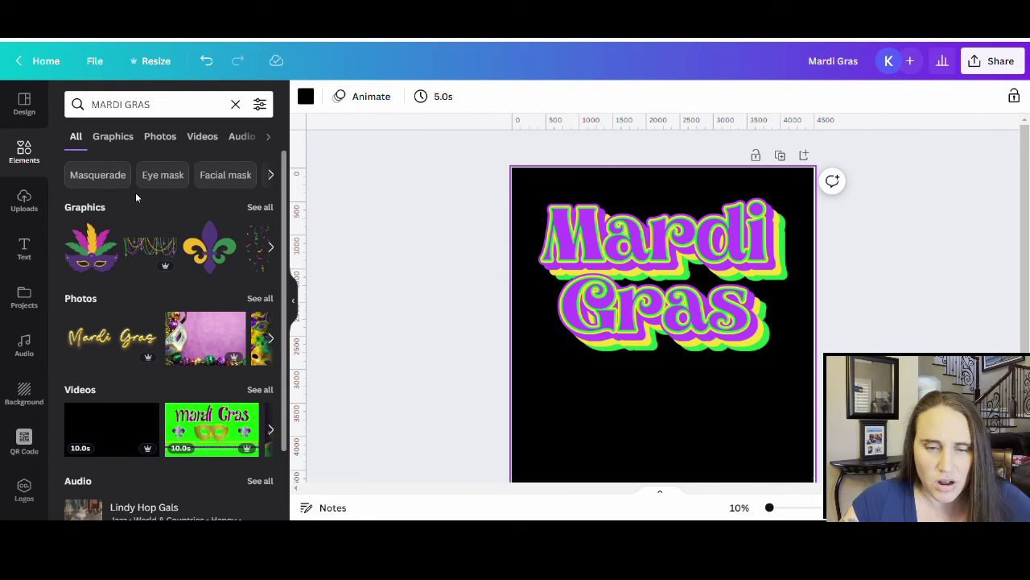
left_click(114, 142)
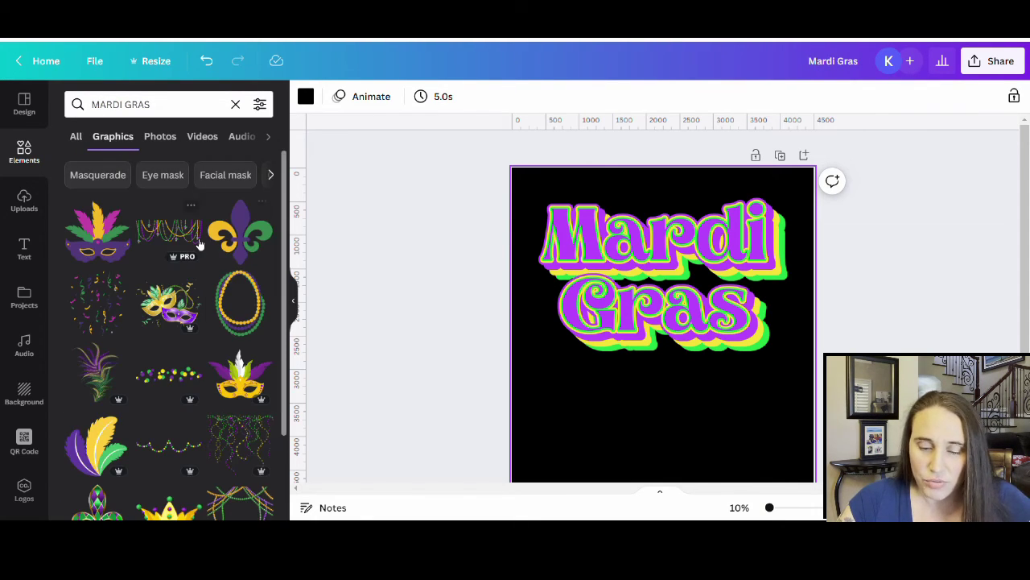
scroll(164, 291, "down", 1)
scroll(163, 291, "down", 2)
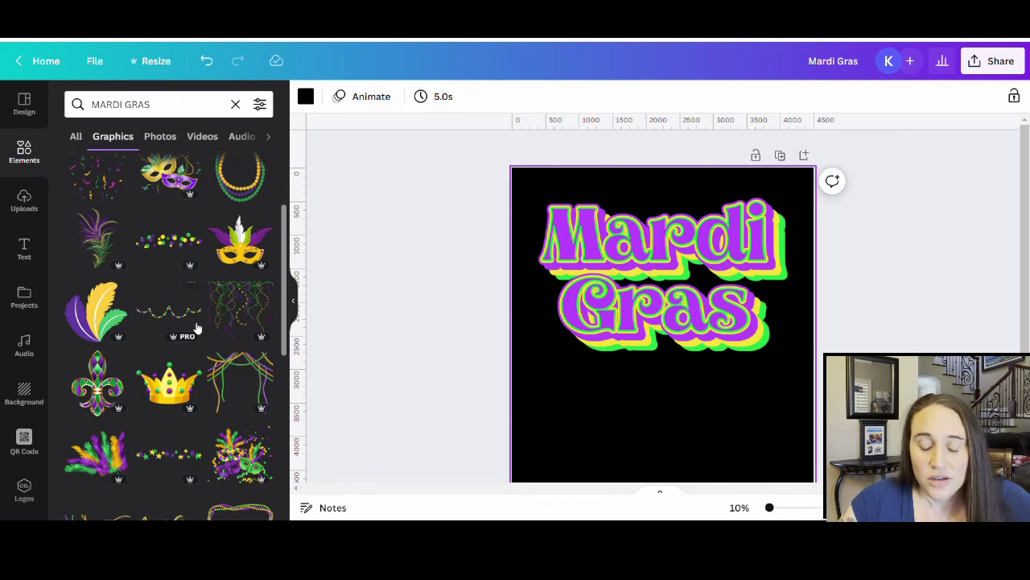
scroll(213, 296, "down", 4)
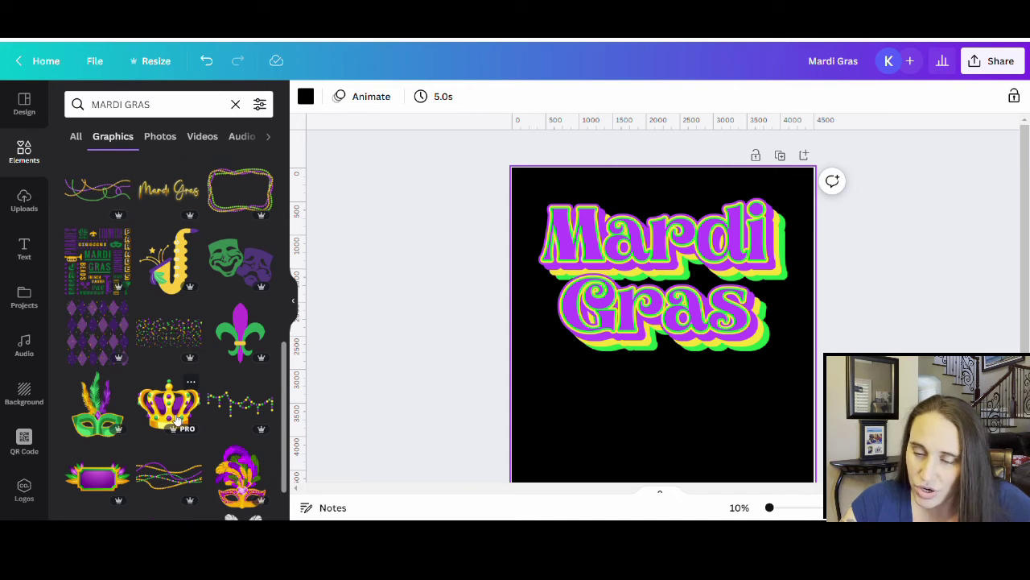
left_click(176, 407)
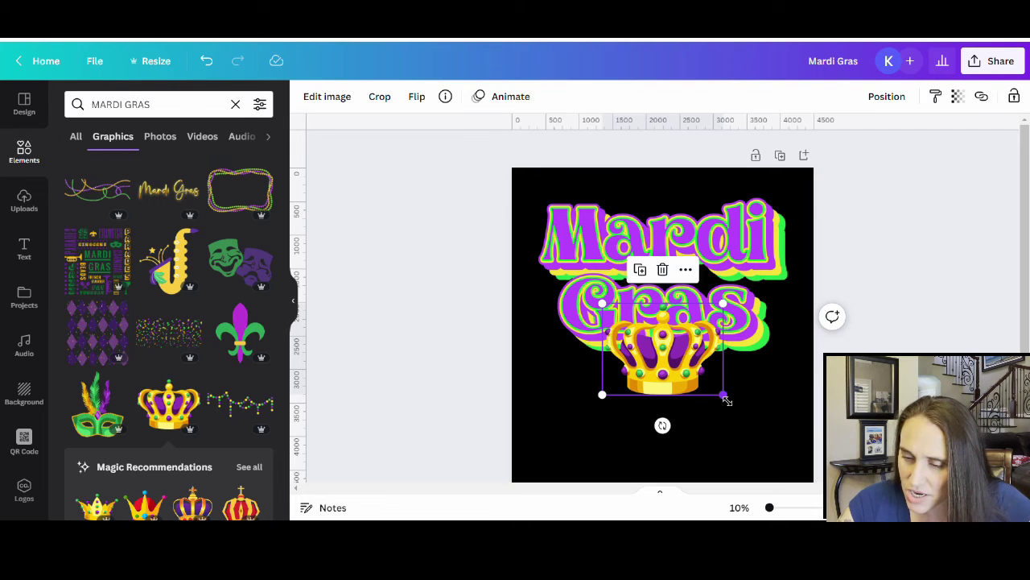
- Shrink the crown, tilt it counterclockwise and place it on the upper-left corner of the M in "Mardi"
left_click_drag(725, 397, 690, 370)
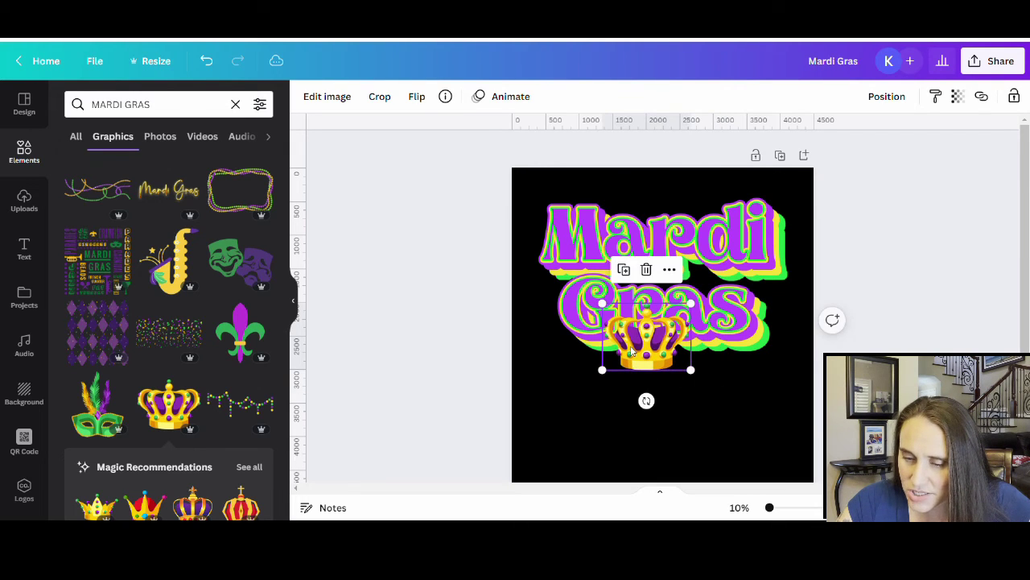
left_click_drag(632, 352, 563, 191)
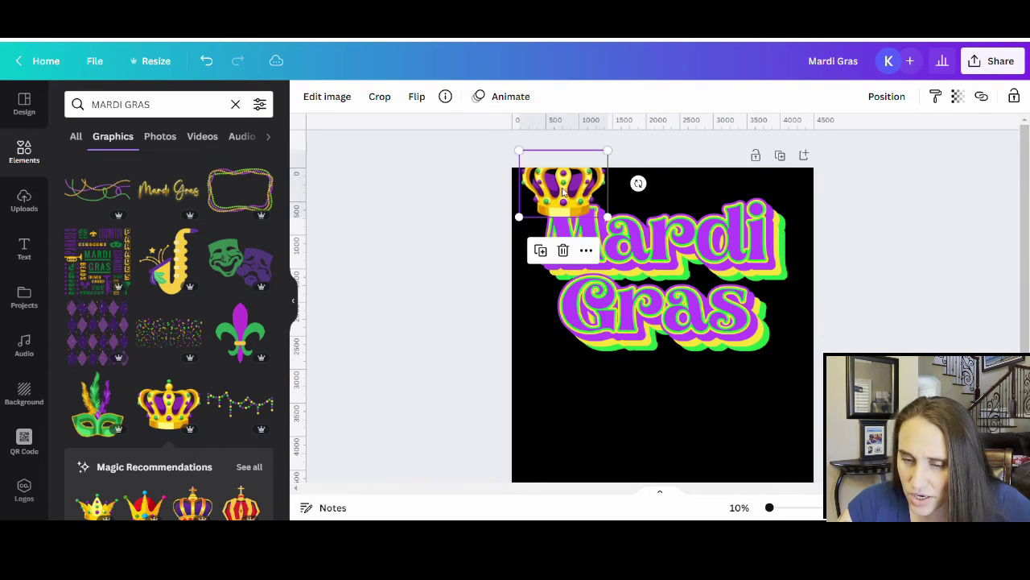
left_click_drag(608, 152, 582, 170)
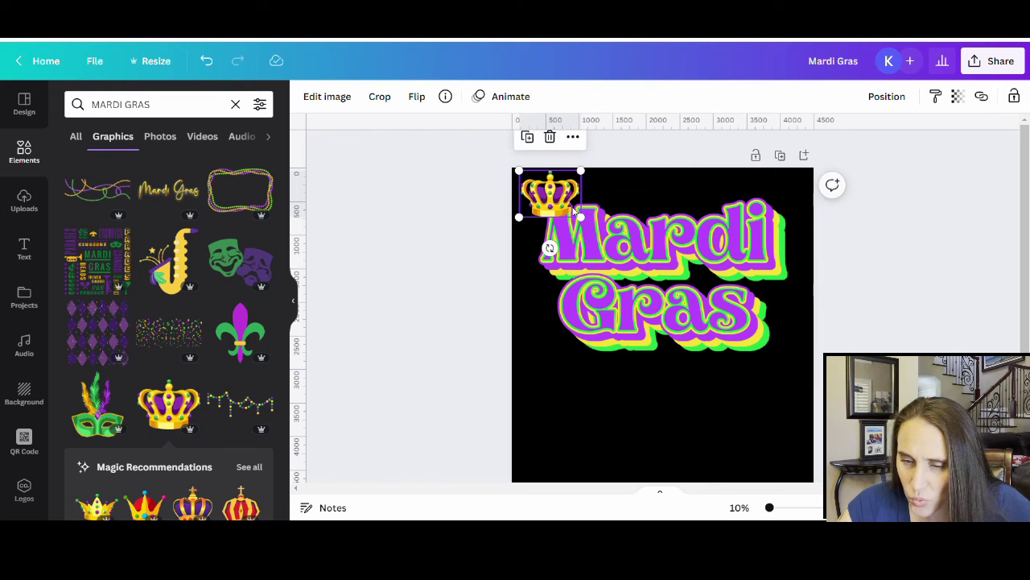
left_click_drag(549, 248, 577, 255)
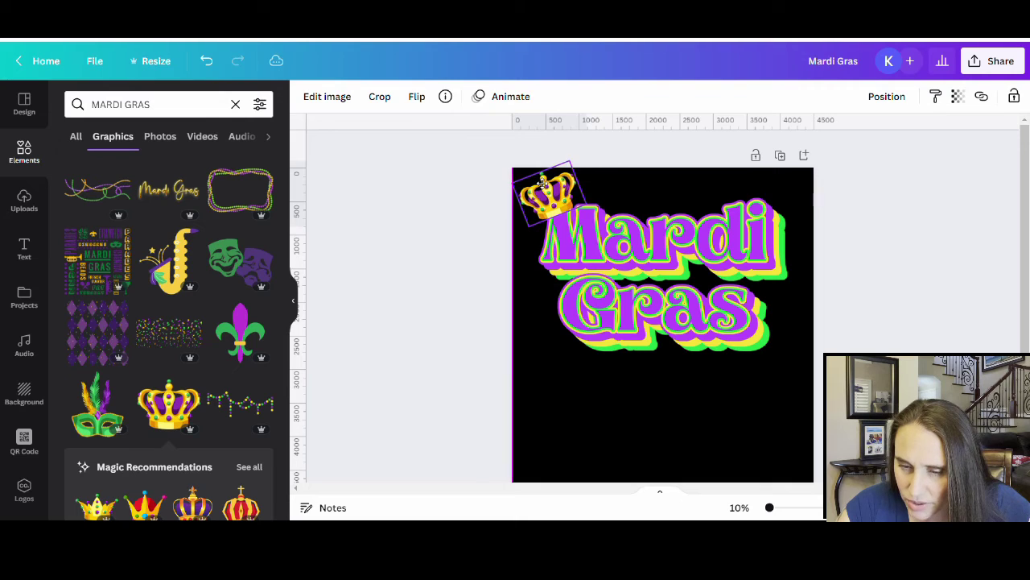
left_click_drag(544, 185, 543, 183)
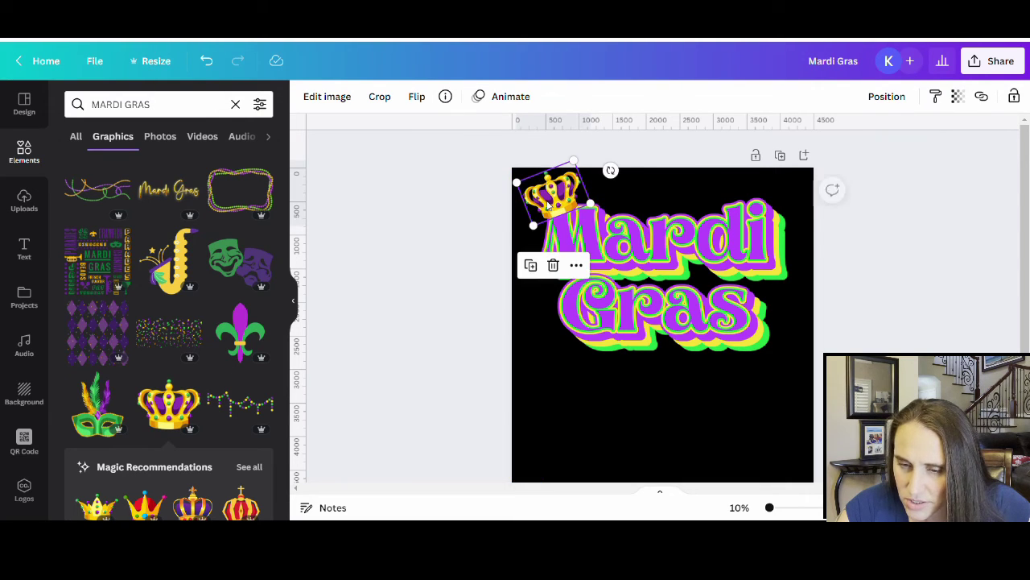
left_click(686, 438)
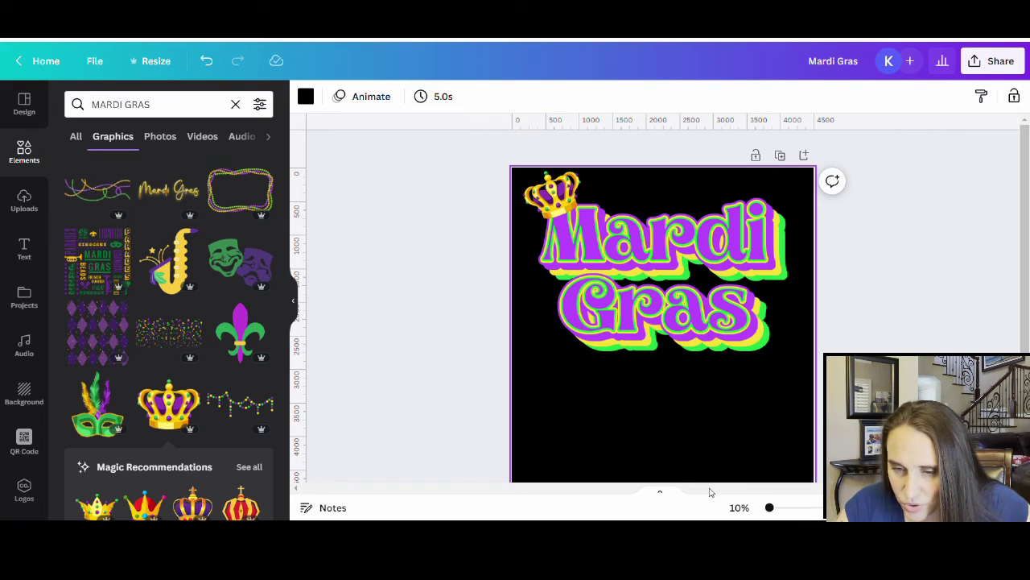
- Lower the lettering group slightly on the page and reseat the crown on the corner of the M
left_click_drag(704, 332, 703, 345)
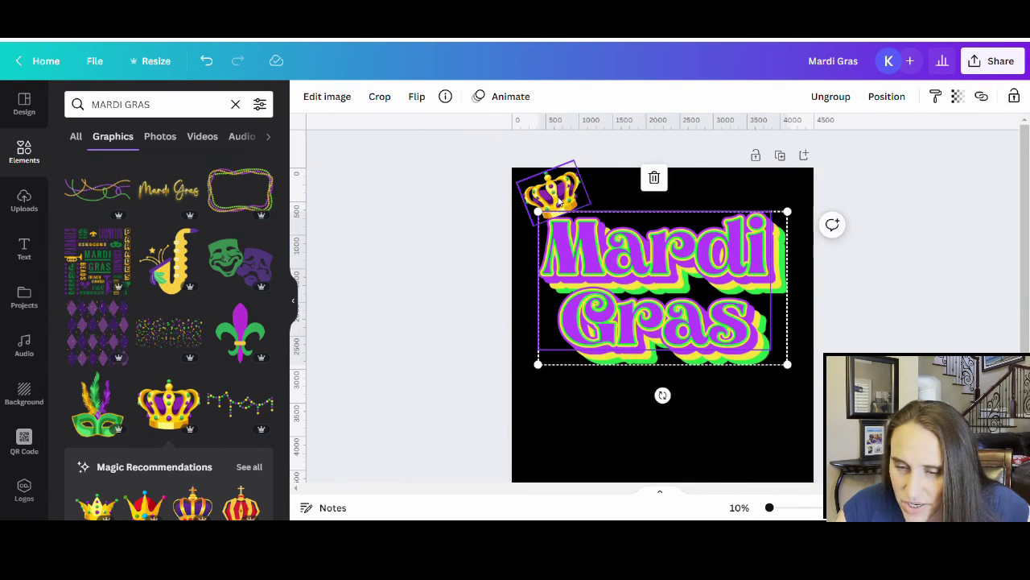
left_click_drag(566, 187, 569, 204)
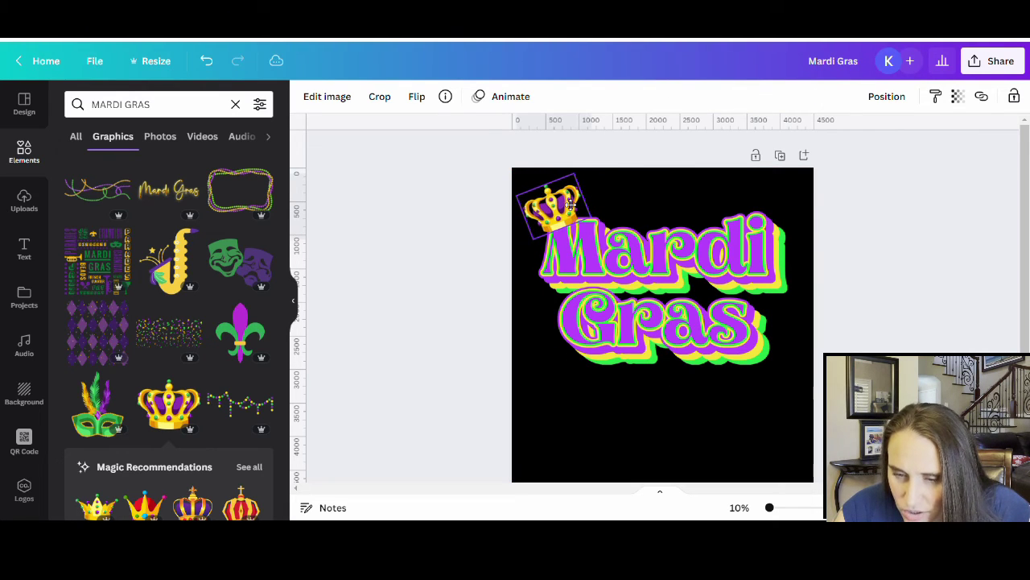
left_click(644, 429)
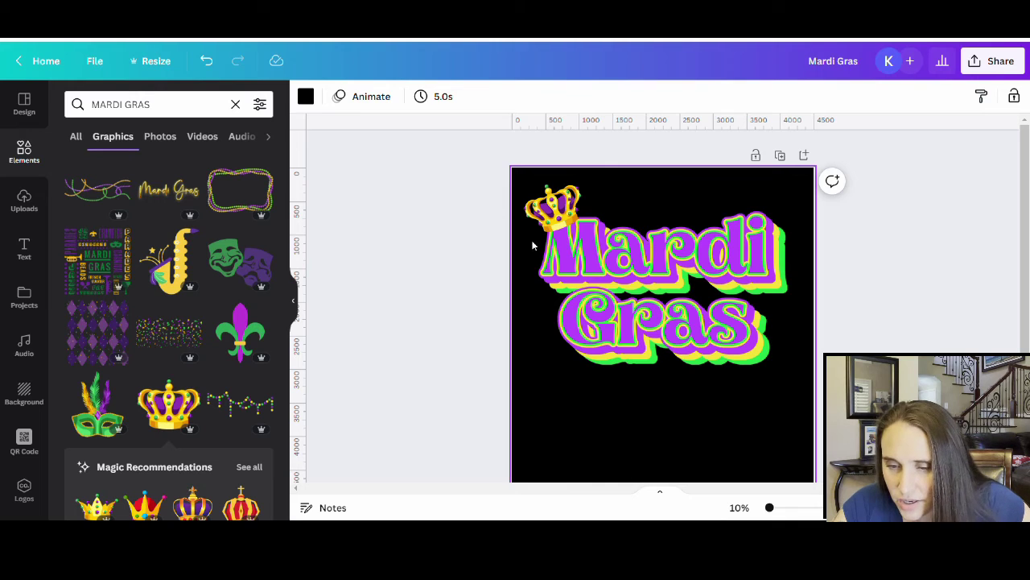
left_click(568, 204)
left_click_drag(568, 204, 561, 193)
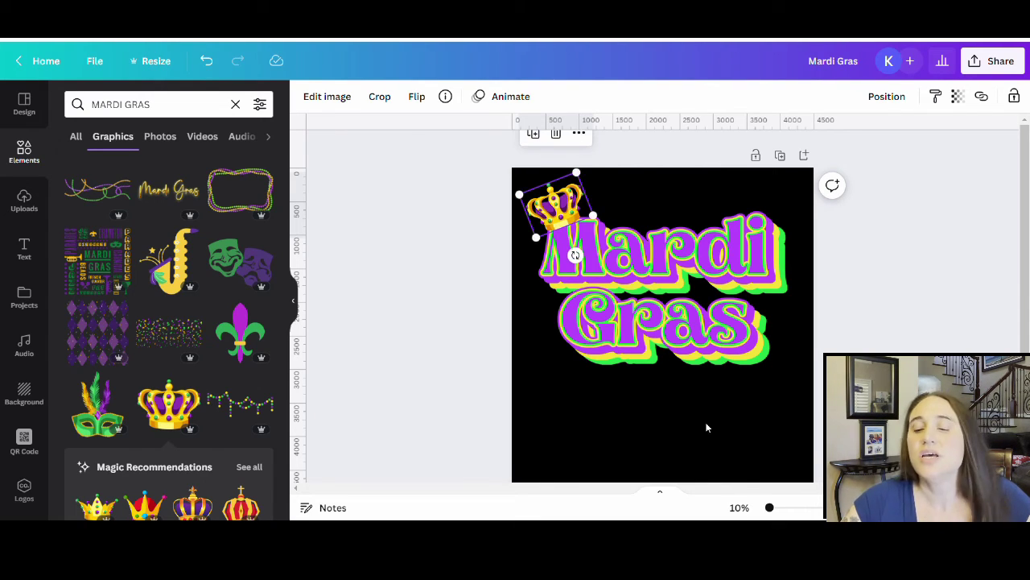
left_click(743, 456)
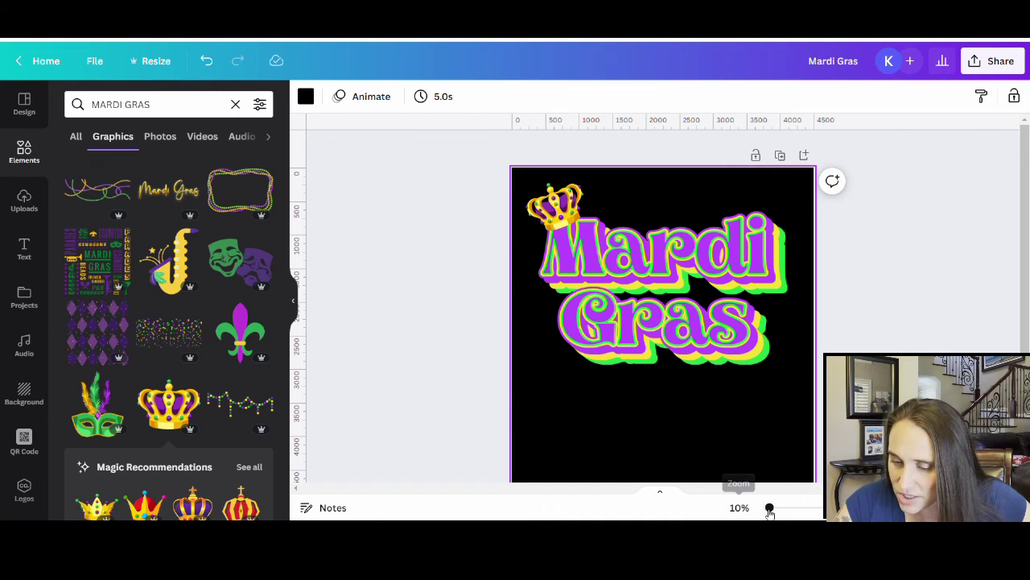
- Fine-tune the crown's position so its base rests against the top of the M
left_click_drag(770, 508, 787, 508)
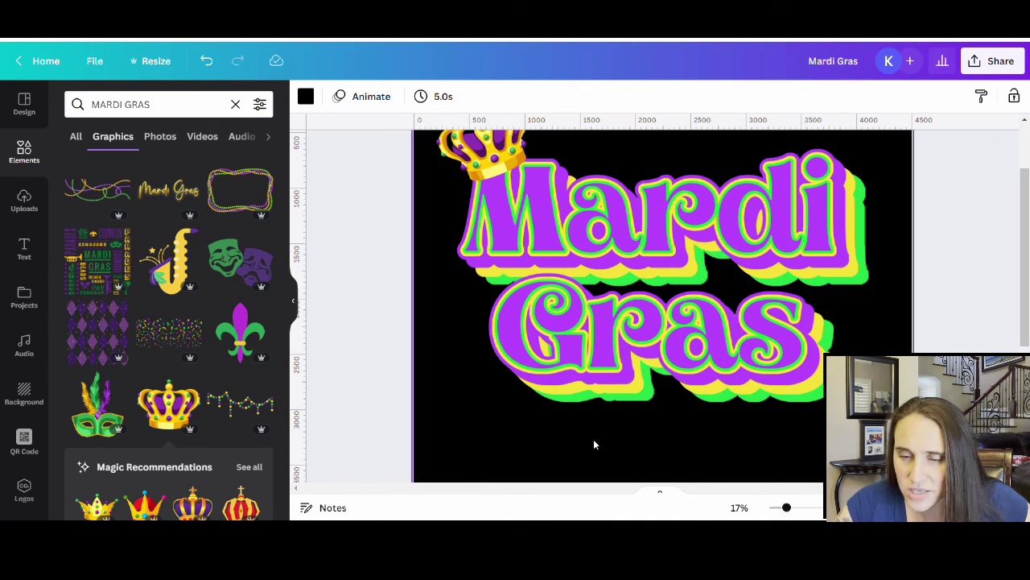
left_click(500, 144)
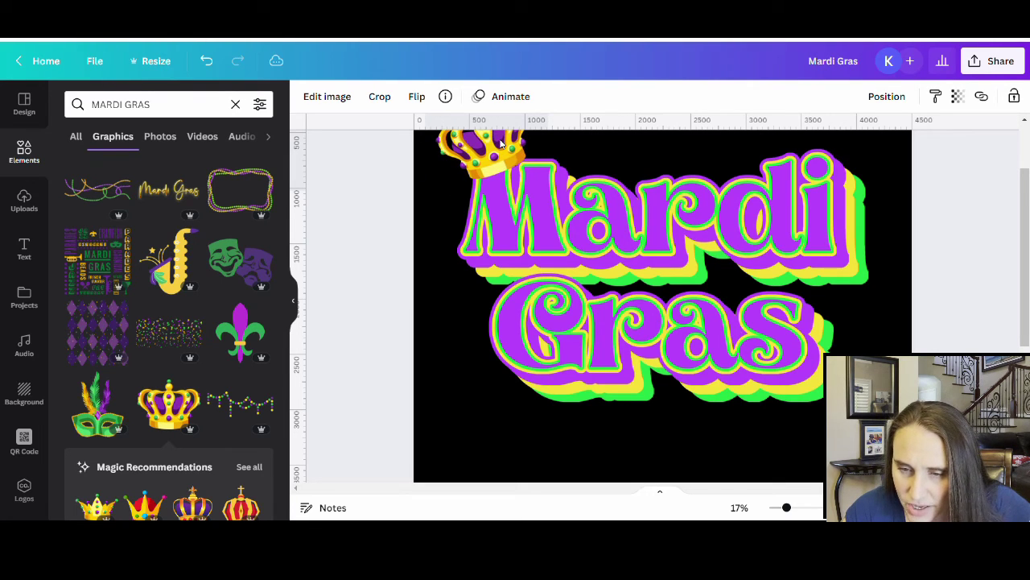
left_click(500, 144)
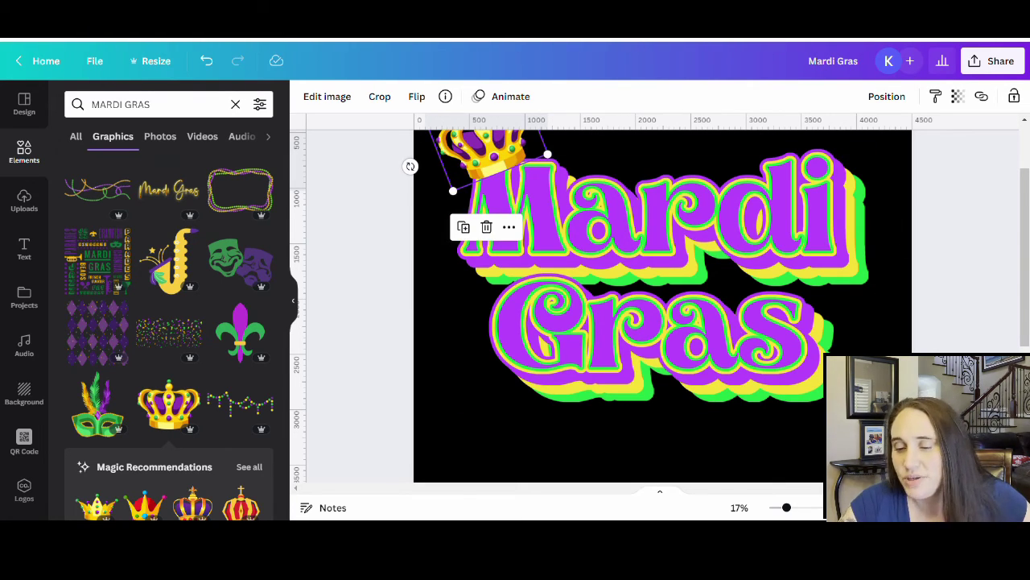
scroll(660, 305, "up", 2)
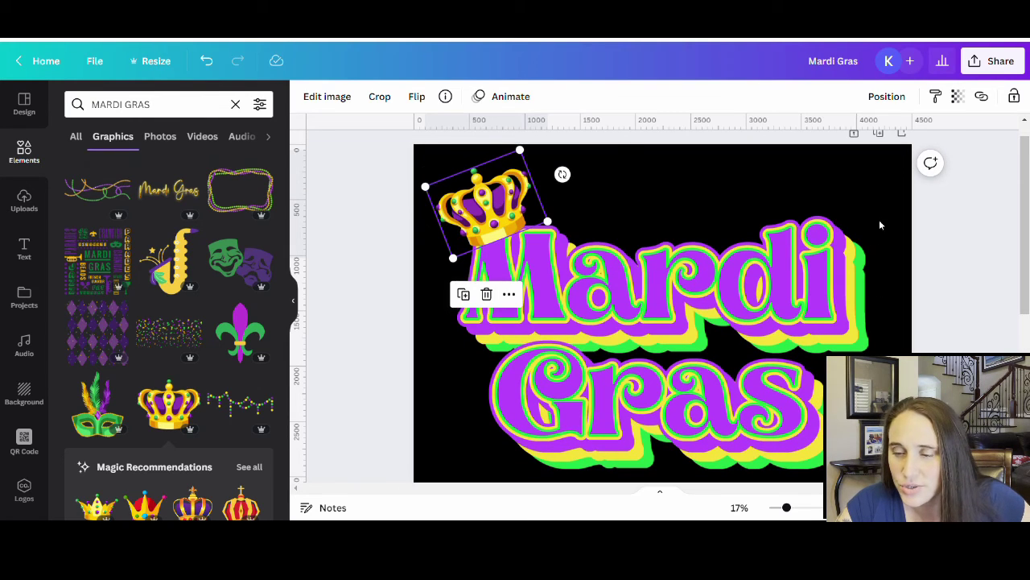
left_click(903, 173)
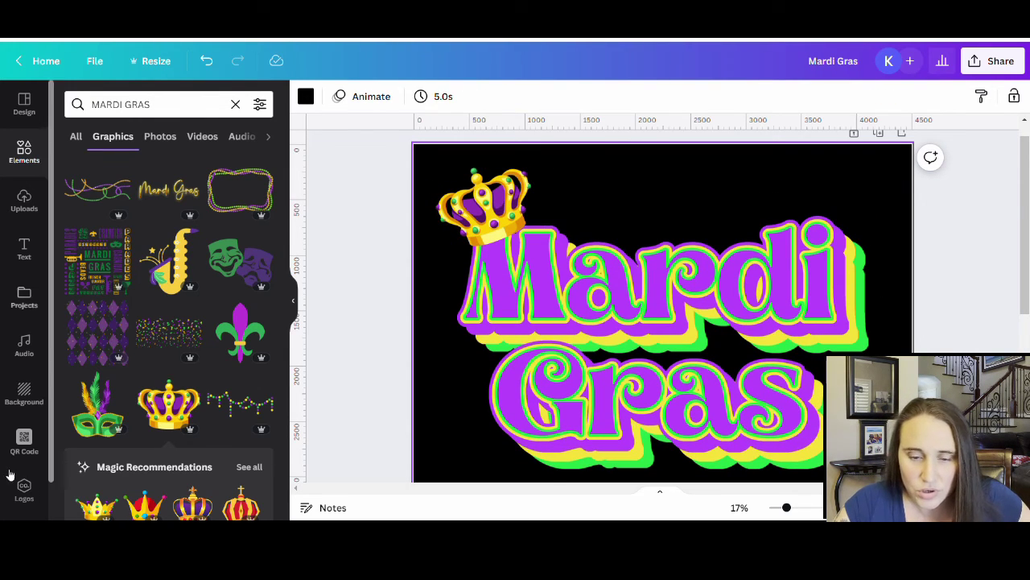
- Add the row of green, purple and yellow stars above "Mardi", just right of the crown
scroll(209, 302, "up", 3)
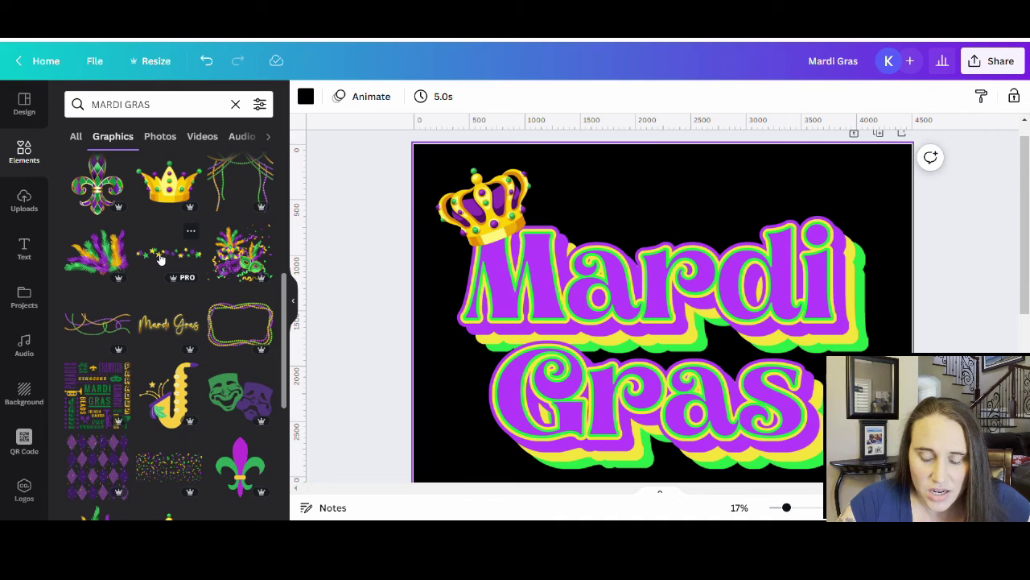
left_click_drag(165, 256, 799, 219)
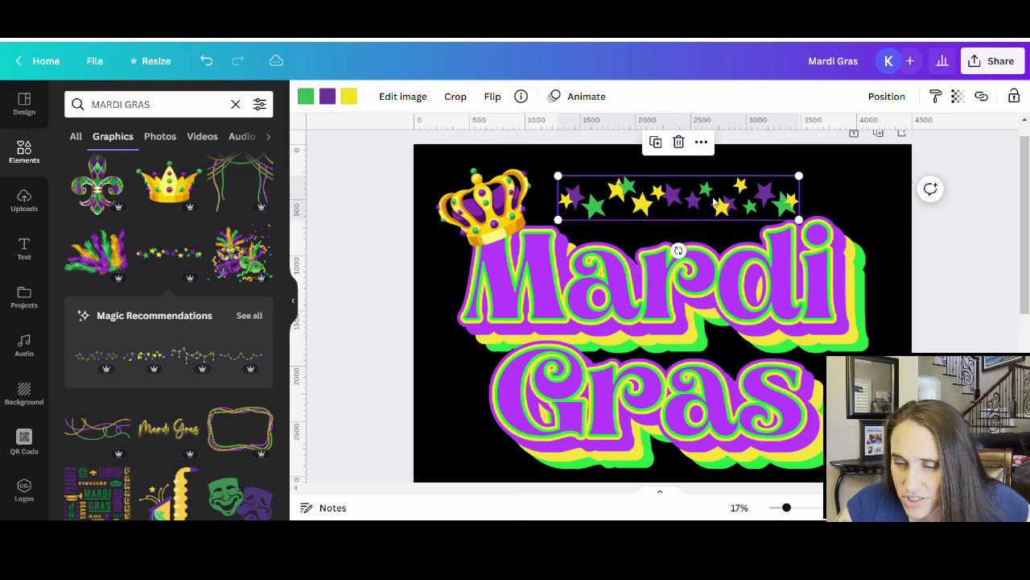
left_click_drag(713, 201, 701, 206)
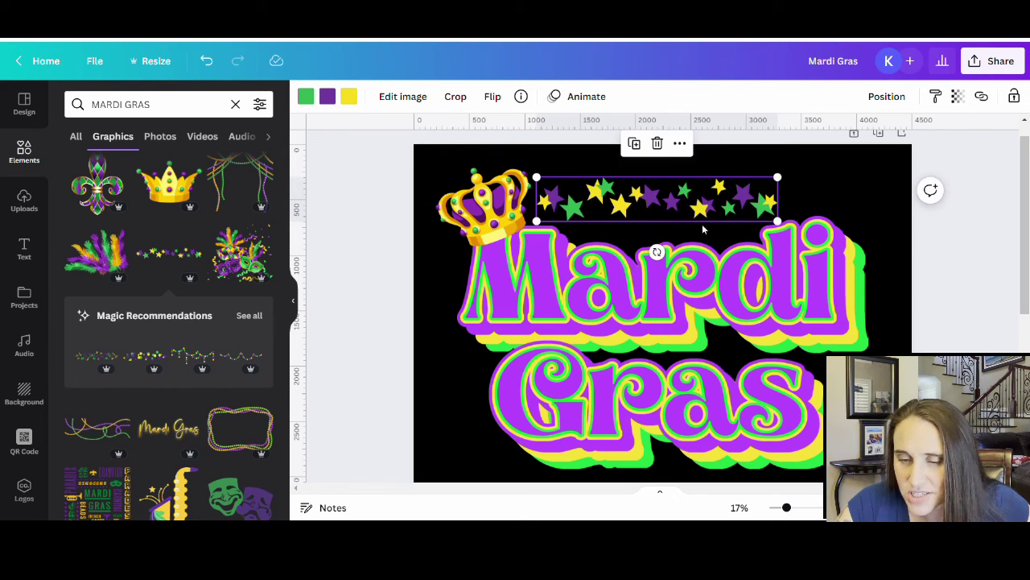
- Recolour the stars with the bright purple, green and yellow photo colours taken from the lettering's shadow layers
left_click(331, 100)
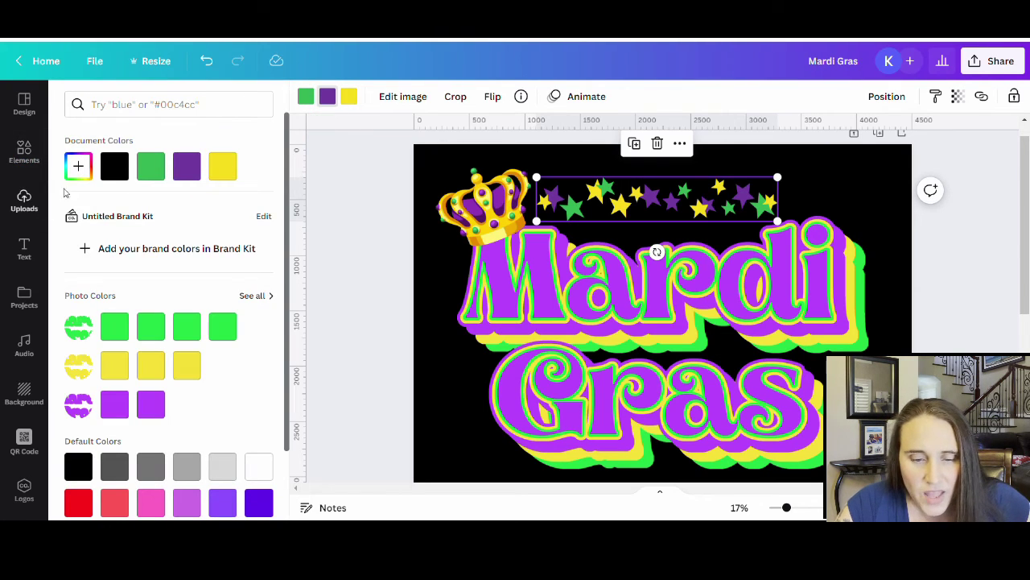
left_click(115, 404)
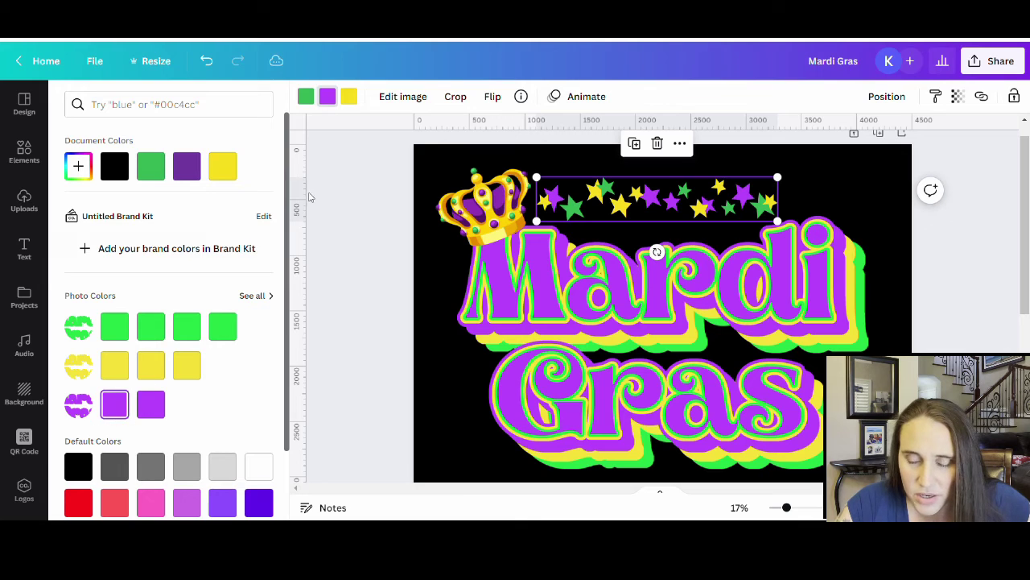
left_click(306, 96)
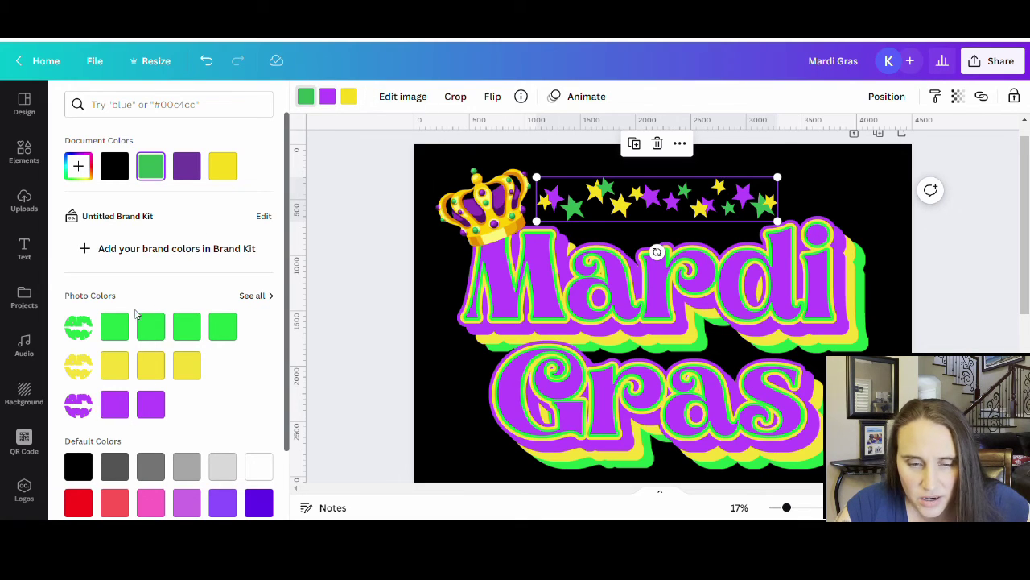
left_click(120, 327)
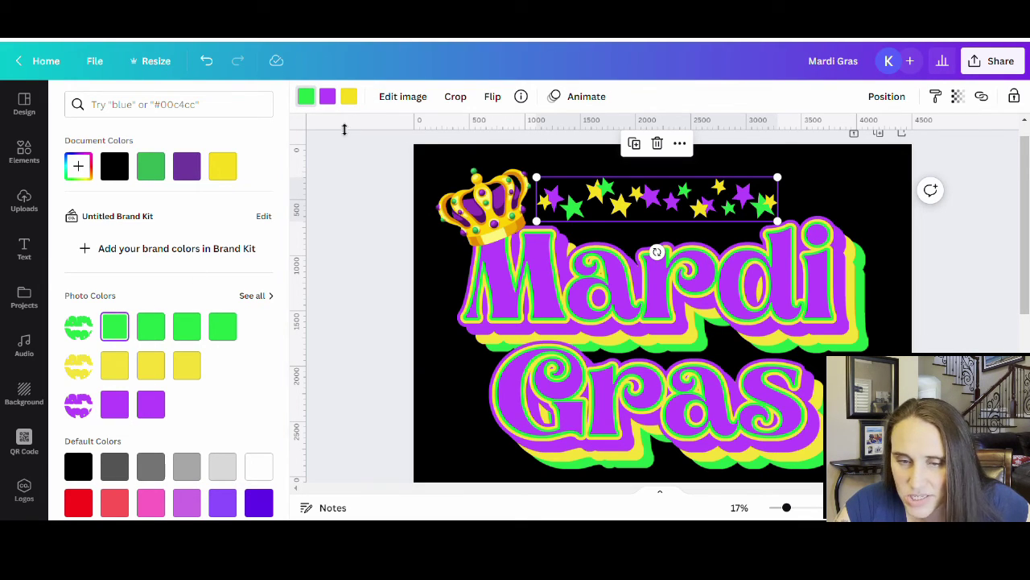
left_click(349, 97)
left_click(187, 366)
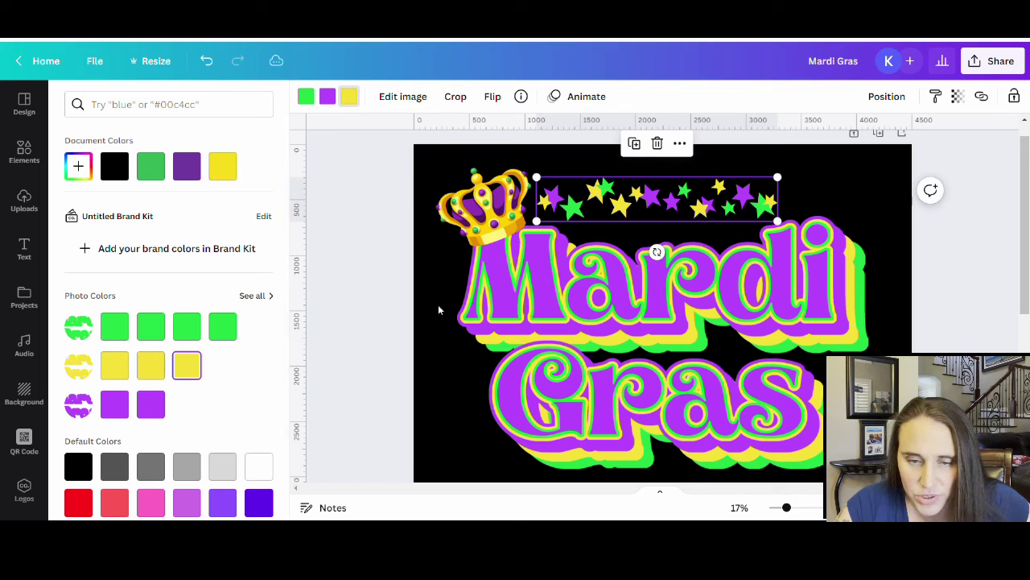
left_click(378, 330)
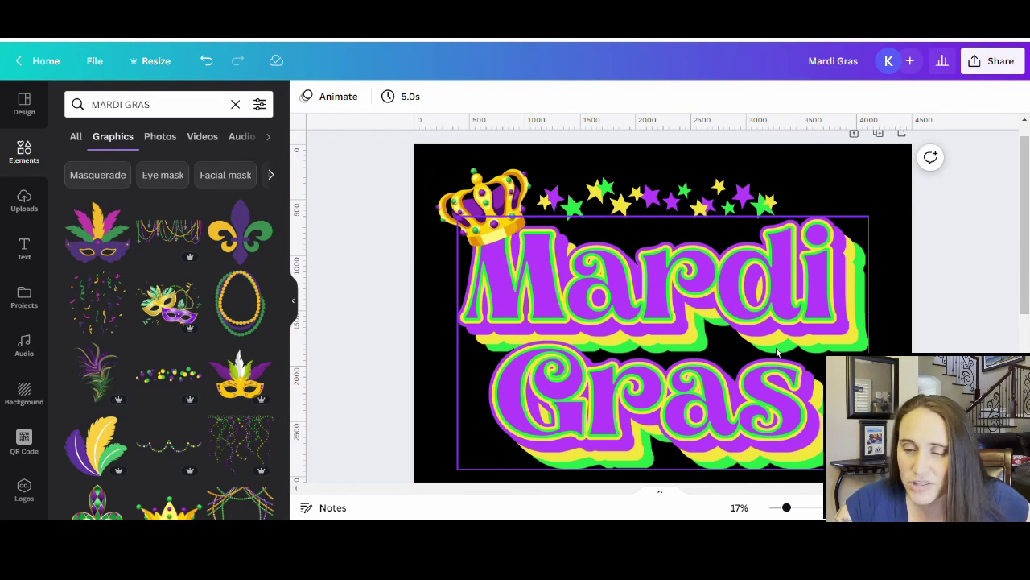
- Move the star row slightly right to space it between the crown and the i of "Mardi"
left_click_drag(665, 200, 671, 202)
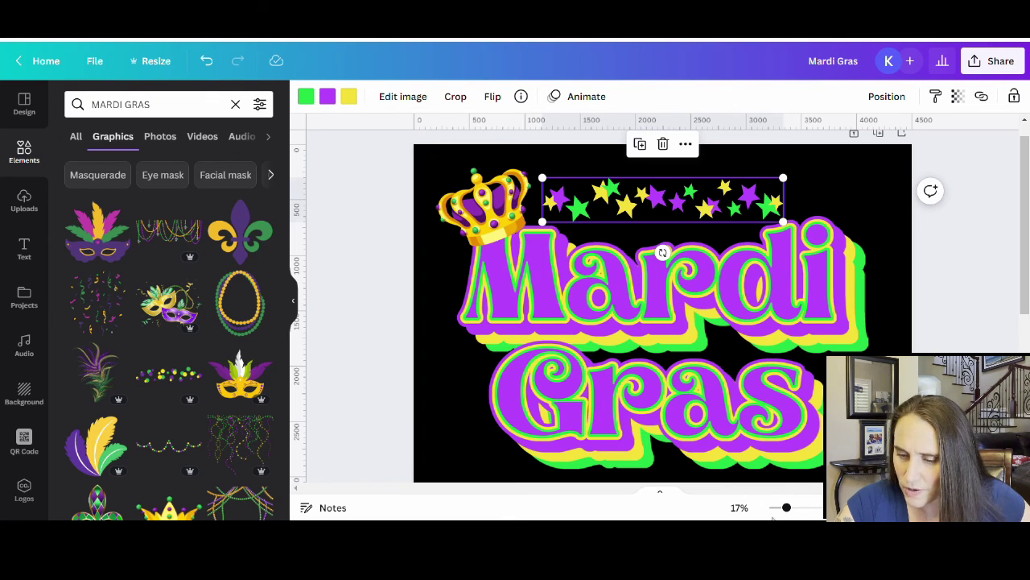
left_click_drag(787, 509, 770, 507)
left_click(747, 452)
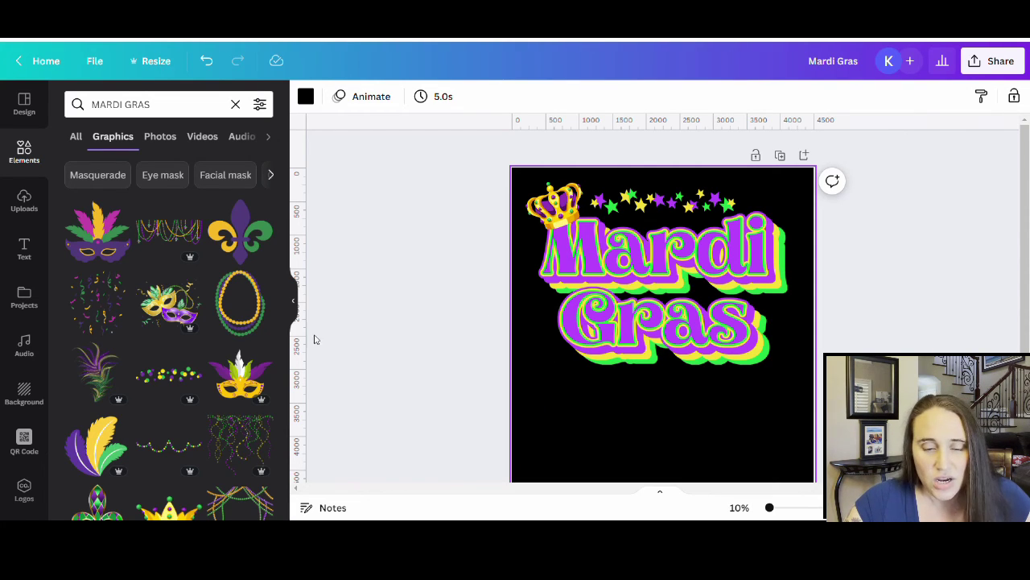
- Add the Mardi Gras streamer confetti graphic and enlarge it to cover the full black page
left_click(109, 314)
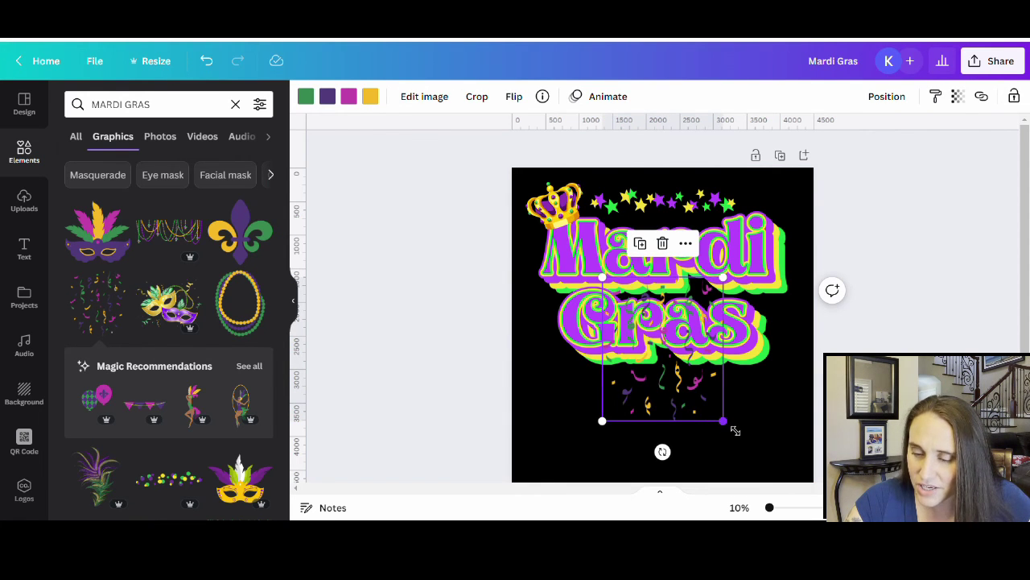
left_click_drag(735, 431, 856, 576)
left_click_drag(731, 421, 676, 331)
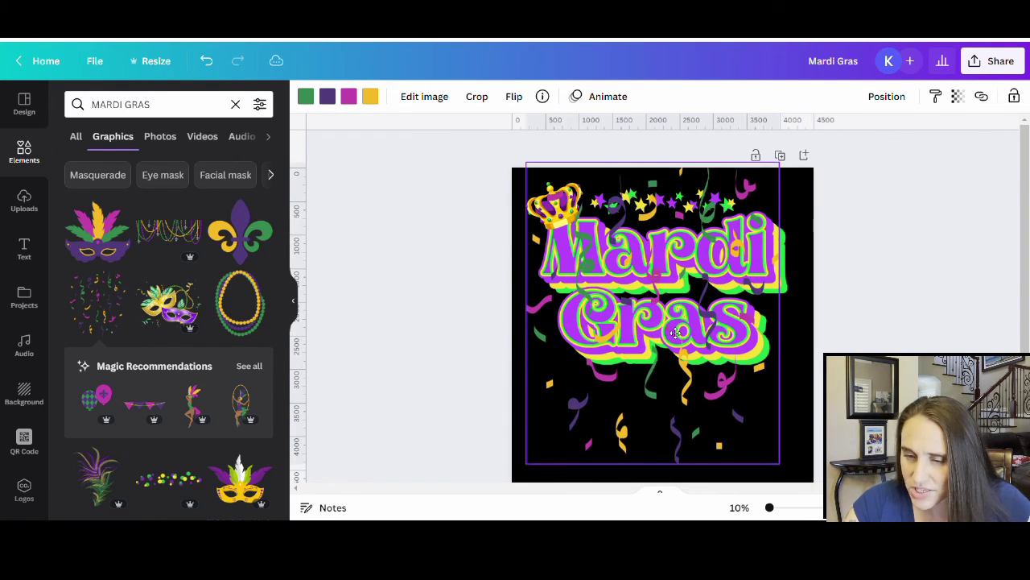
scroll(784, 400, "down", 2)
left_click_drag(792, 409, 823, 466)
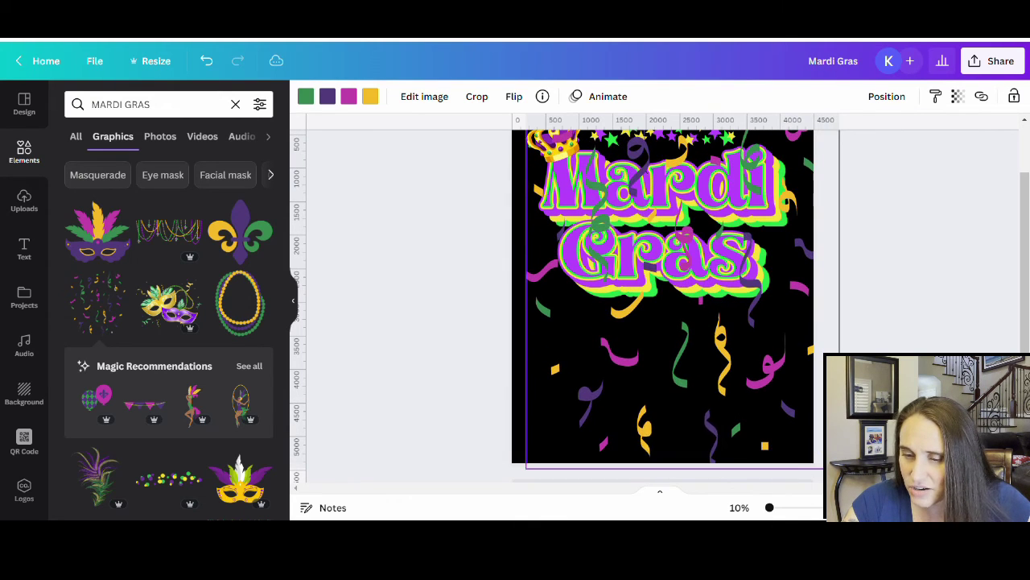
left_click_drag(714, 407, 704, 400)
- Recolour the confetti's orange, dark green and magenta with the lettering's yellow, bright green and purple, and its dark purple with white
left_click(370, 96)
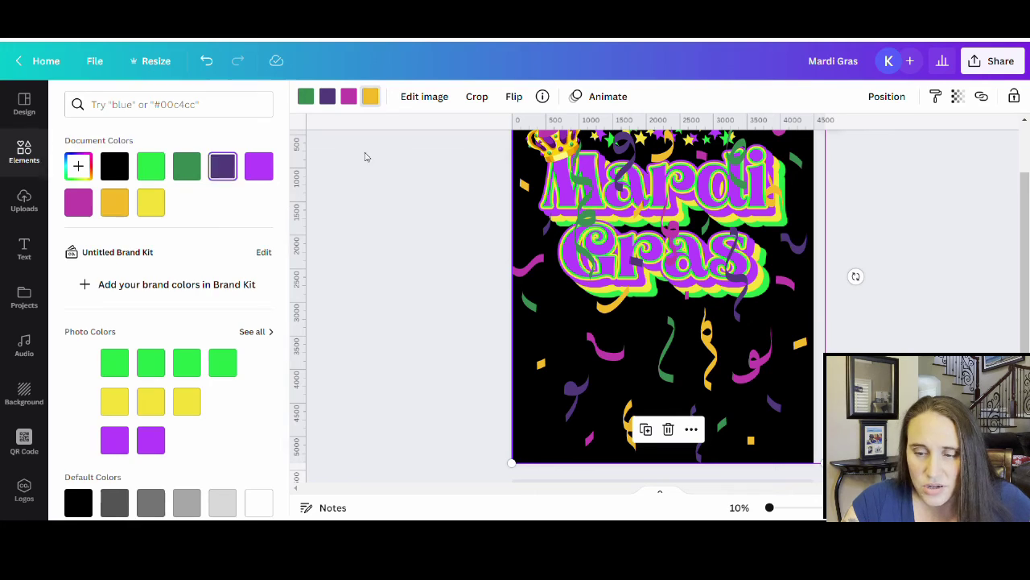
left_click(186, 401)
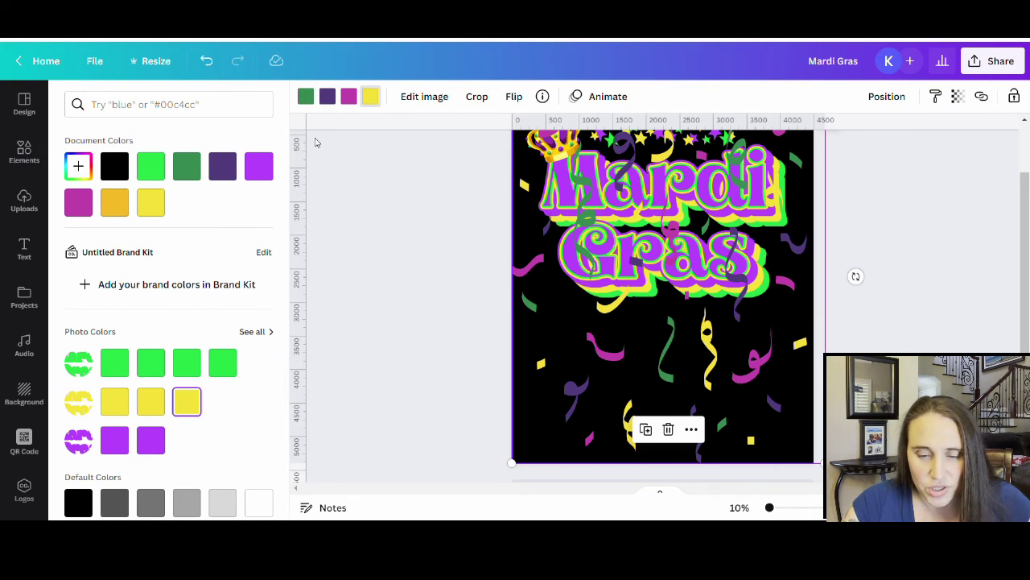
left_click(306, 96)
left_click(222, 363)
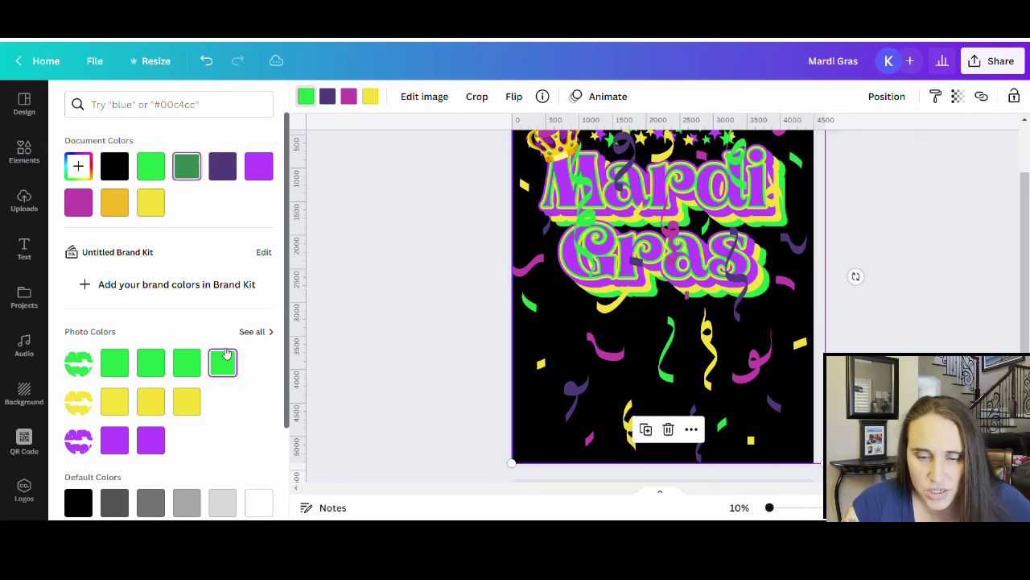
left_click(348, 96)
left_click(150, 440)
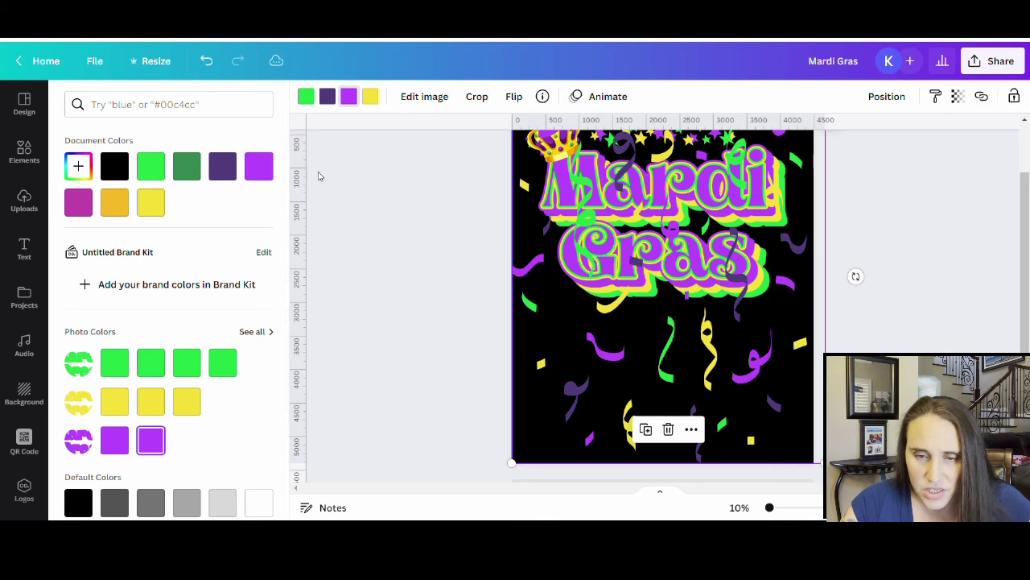
left_click(327, 96)
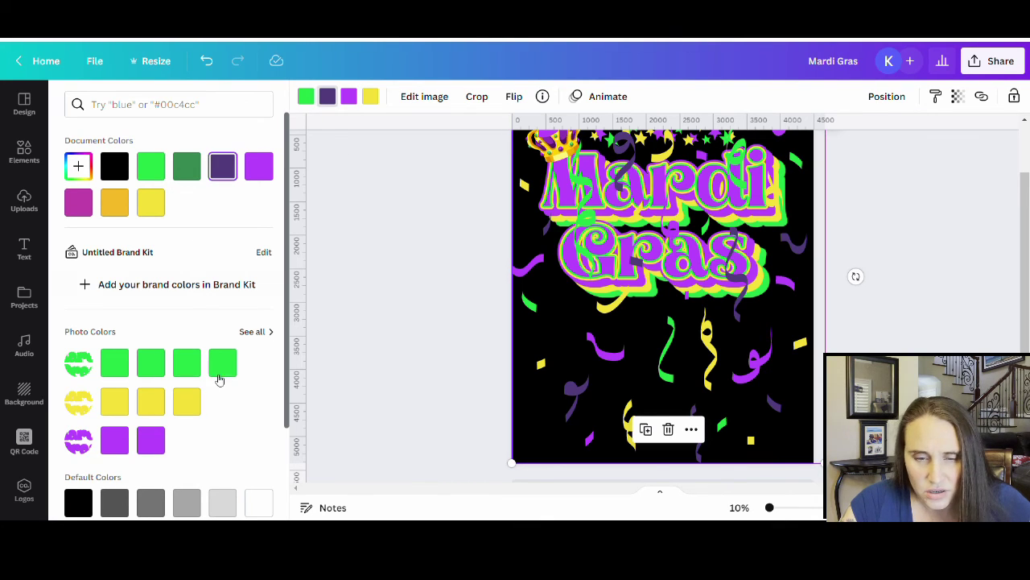
left_click(256, 497)
- Send the confetti graphic to the back behind the lettering and crown, and delete it from the design
right_click(674, 385)
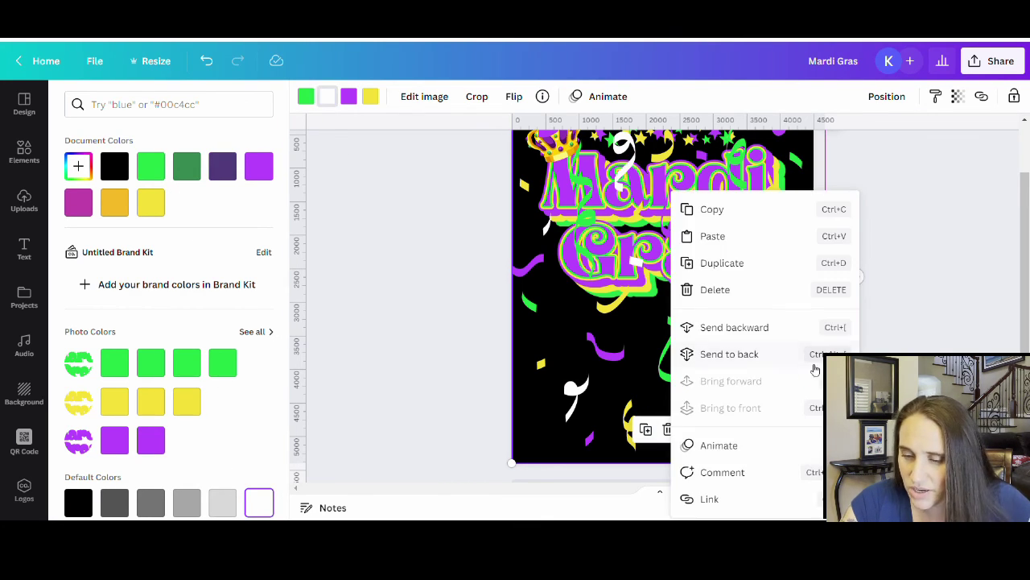
left_click(729, 355)
scroll(971, 334, "up", 2)
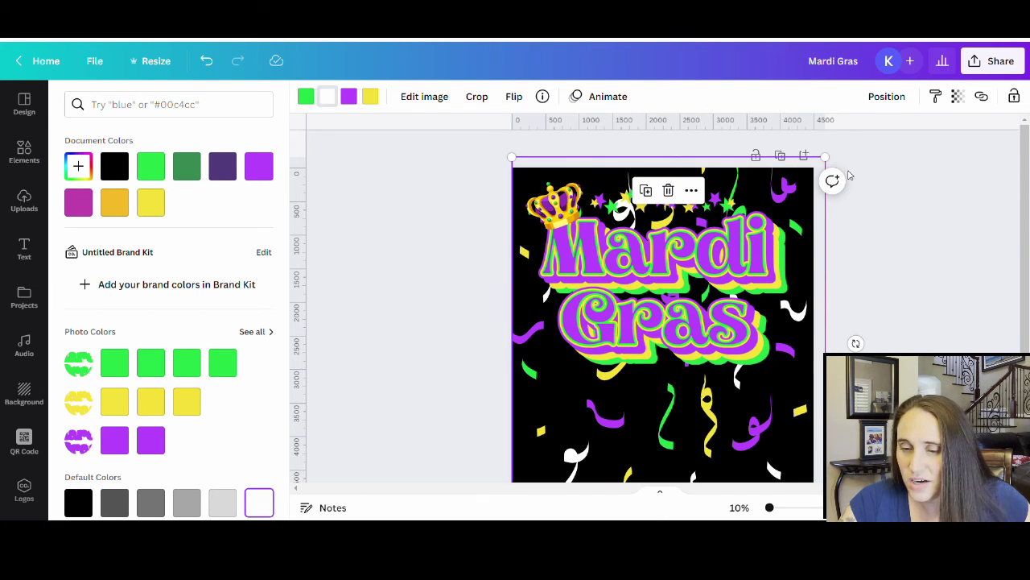
scroll(858, 258, "down", 3)
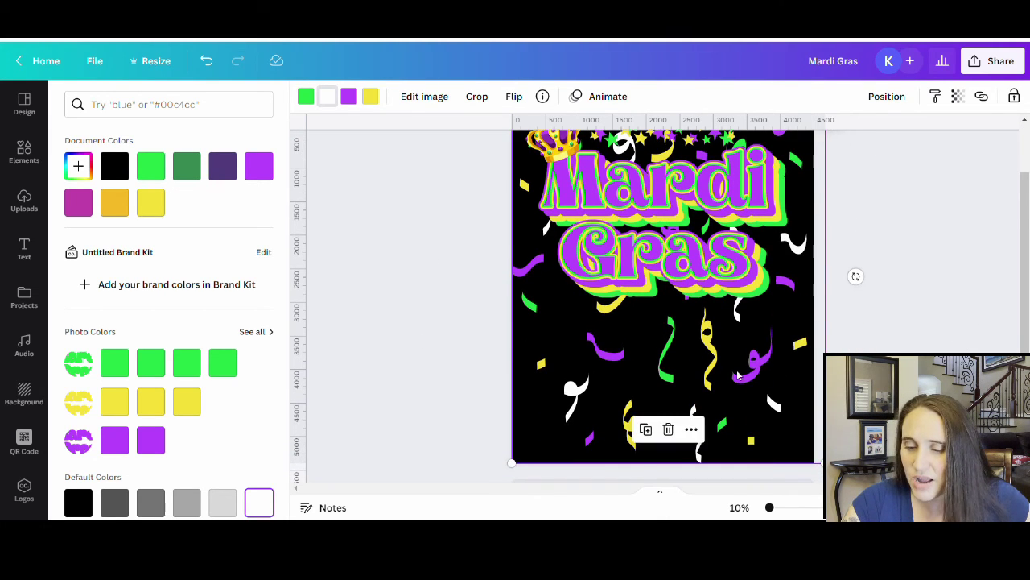
left_click_drag(750, 372, 520, 340)
key("Delete")
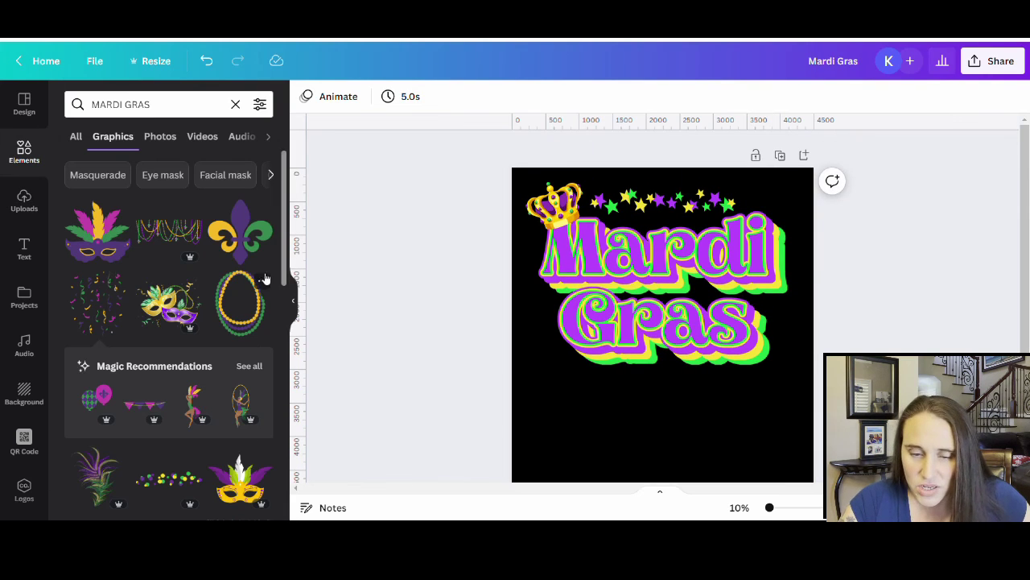
- Browse the Mardi Gras graphics for another suitable decoration, and hide the results to view the design on its own
scroll(159, 287, "down", 5)
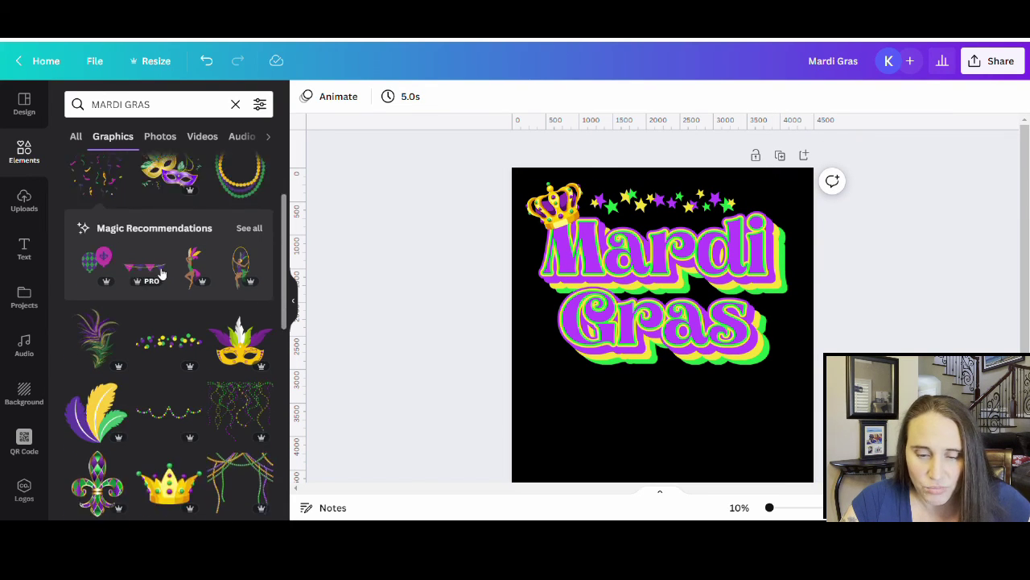
scroll(161, 266, "down", 8)
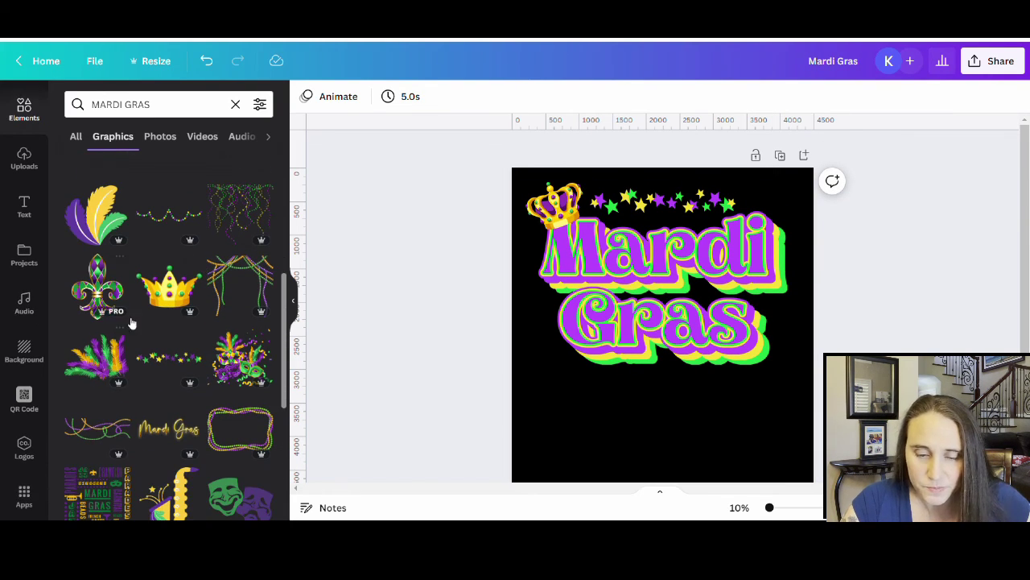
scroll(229, 258, "down", 4)
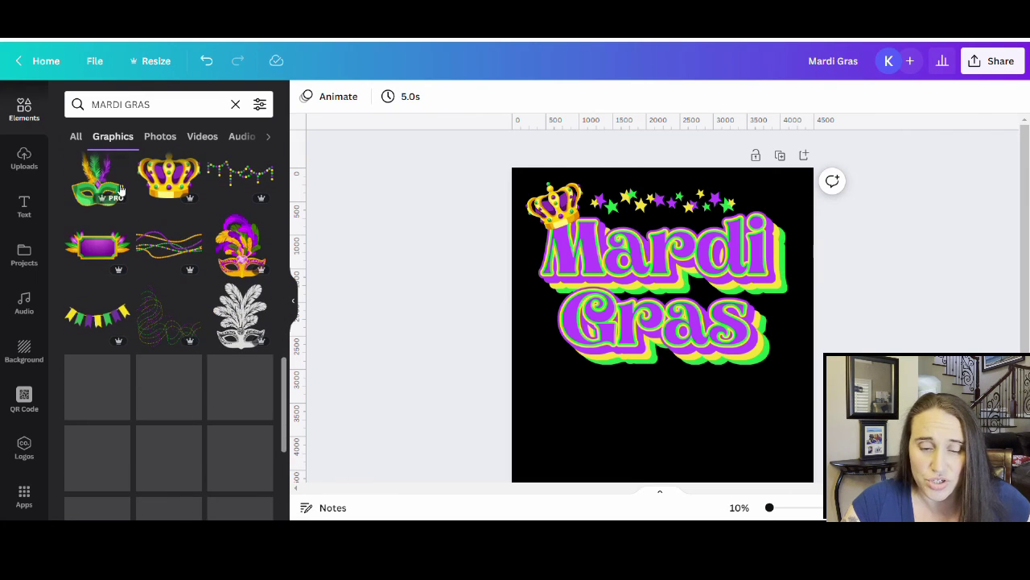
scroll(170, 250, "down", 5)
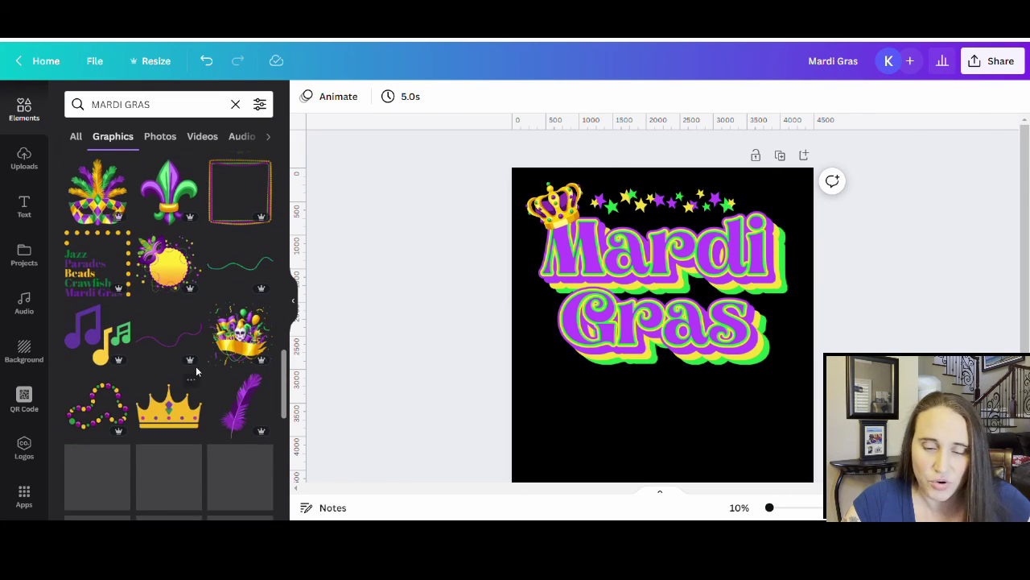
scroll(201, 290, "down", 6)
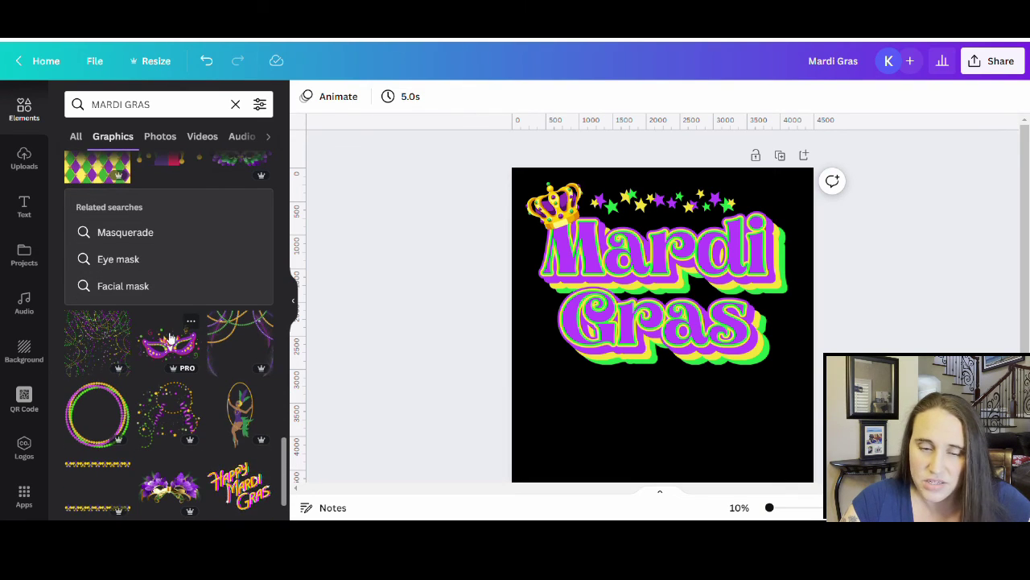
scroll(161, 333, "down", 3)
scroll(161, 376, "up", 3)
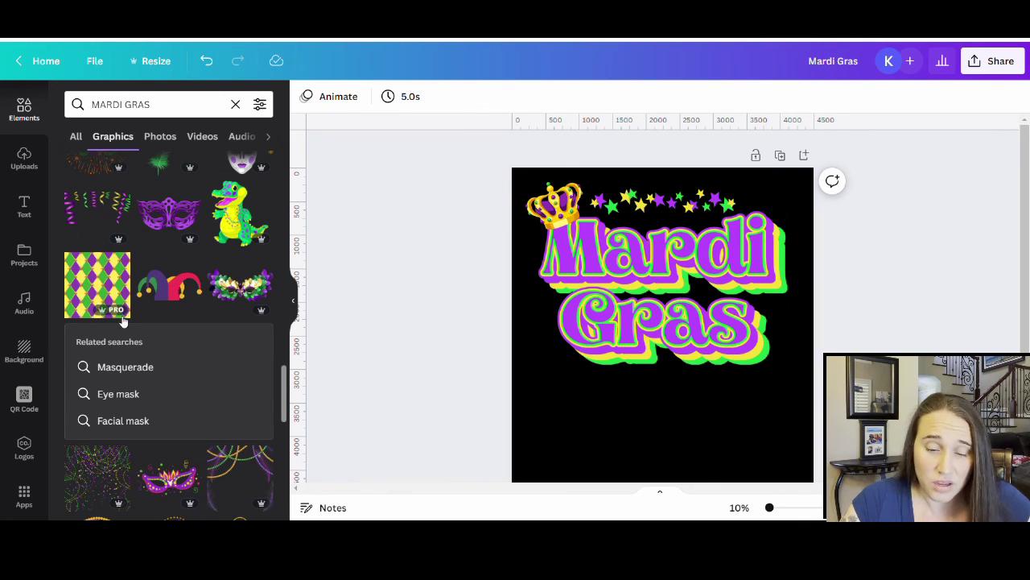
scroll(125, 314, "down", 3)
scroll(125, 314, "down", 2)
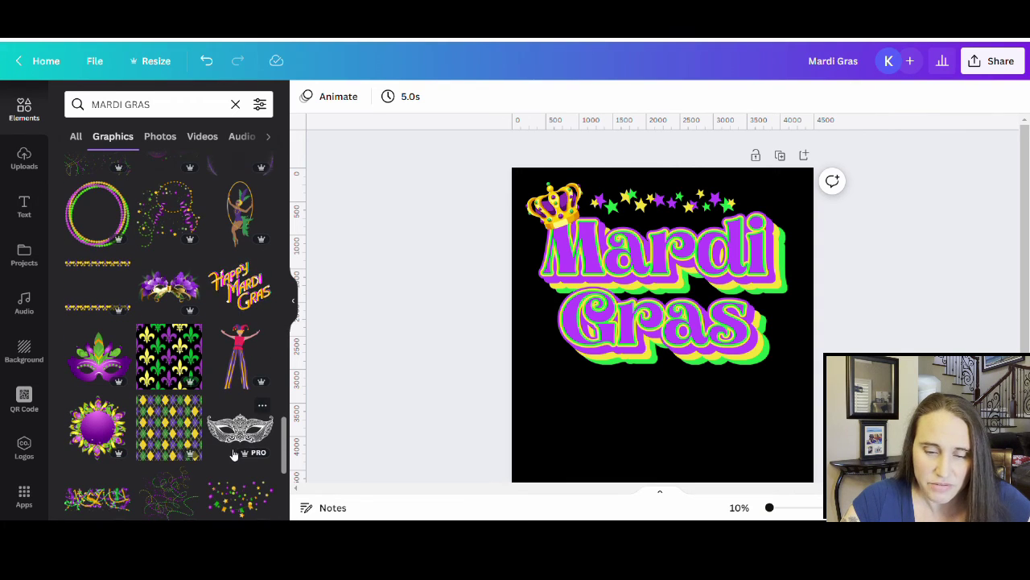
scroll(161, 338, "down", 2)
scroll(161, 338, "down", 4)
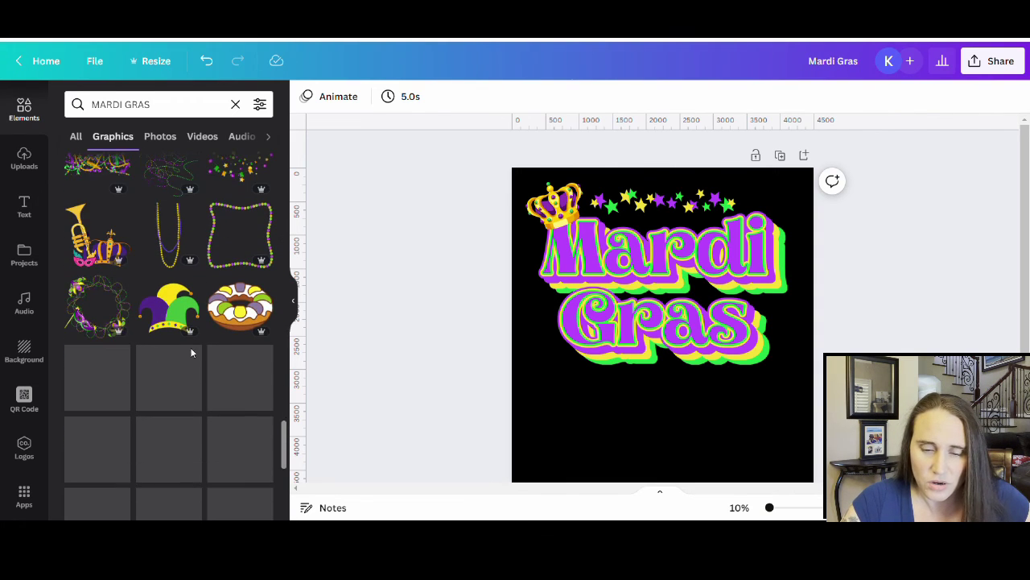
scroll(196, 336, "down", 3)
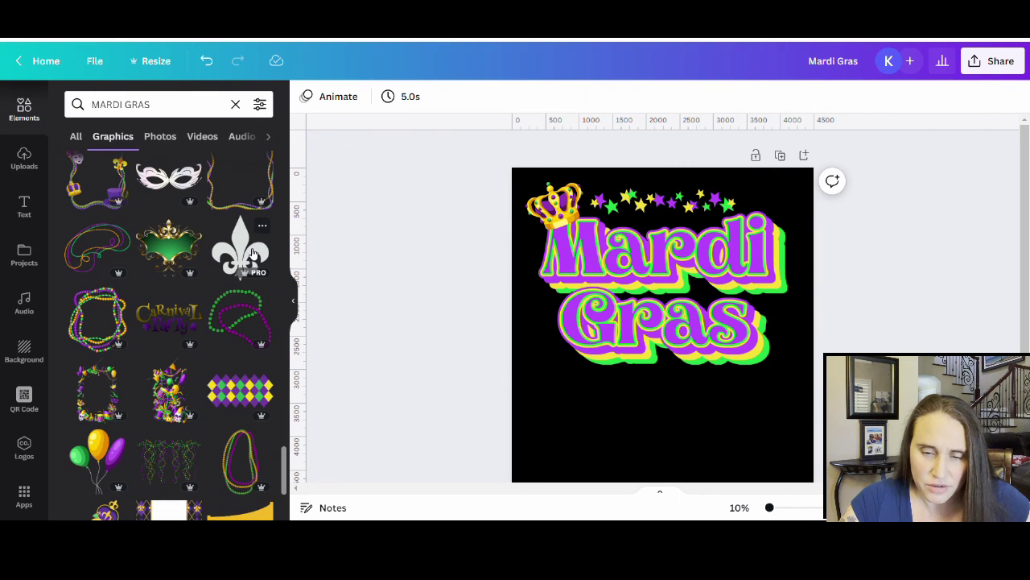
scroll(199, 262, "down", 3)
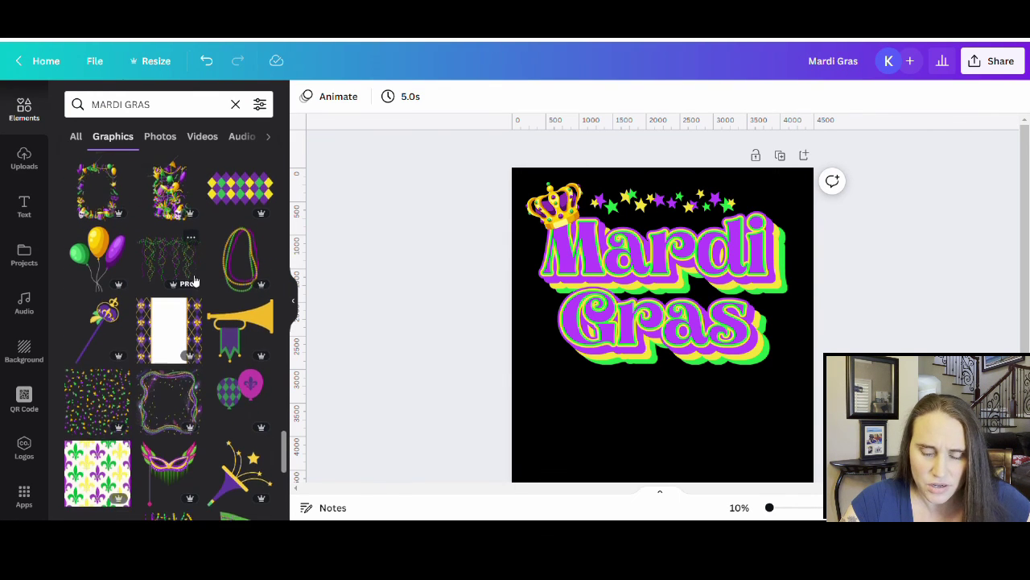
scroll(185, 305, "down", 4)
scroll(179, 323, "down", 5)
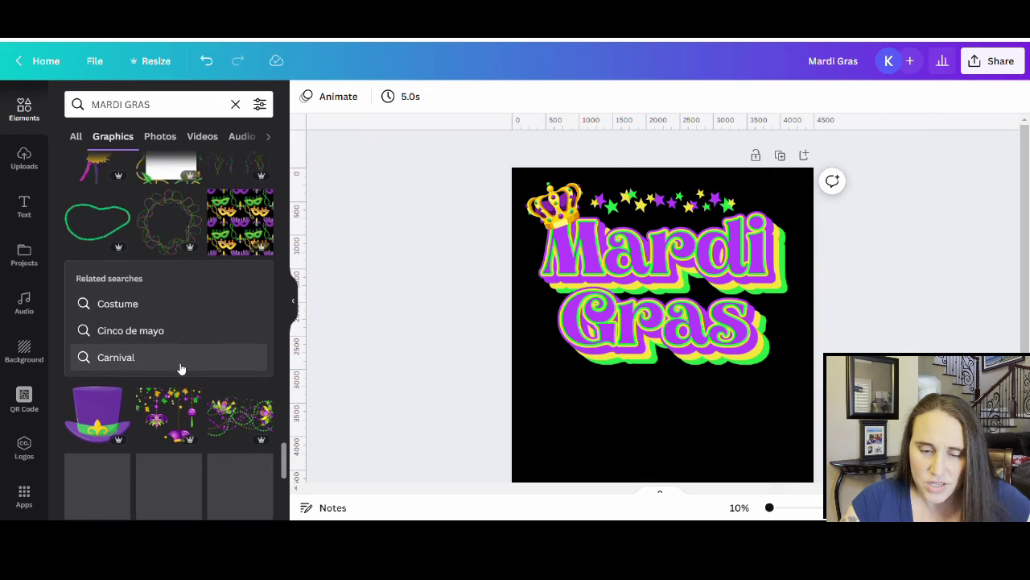
scroll(183, 338, "down", 5)
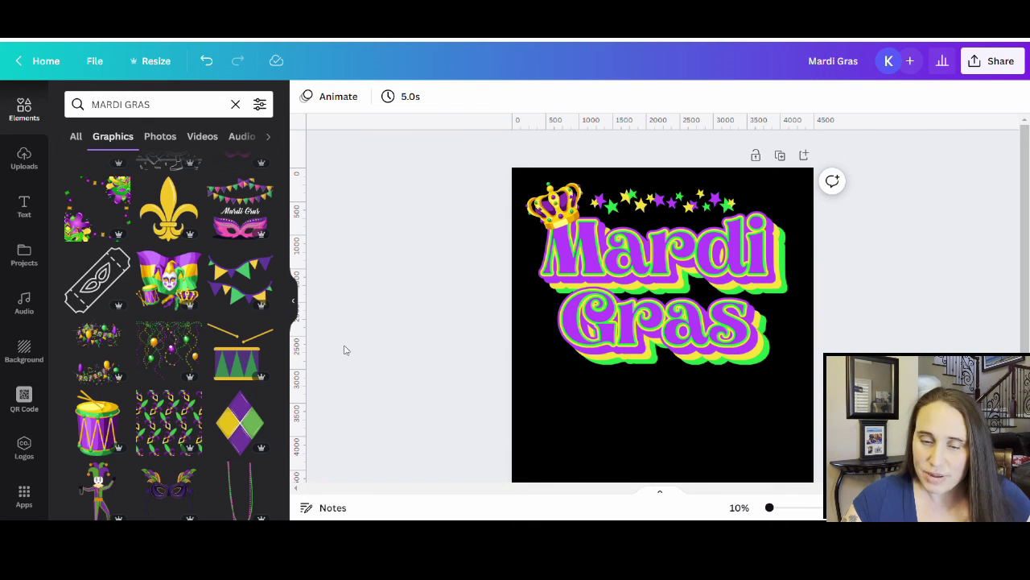
left_click(295, 303)
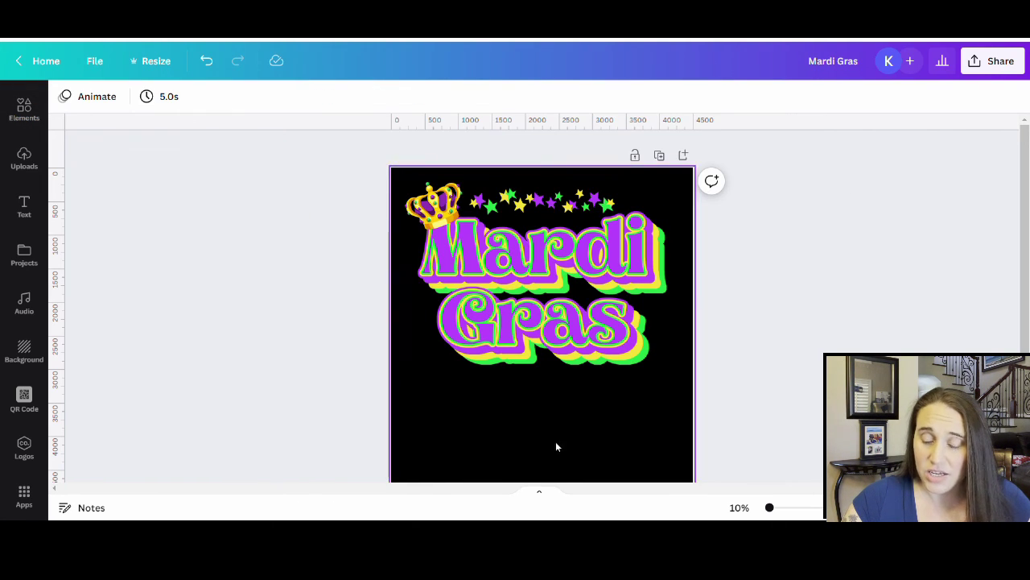
left_click(649, 444)
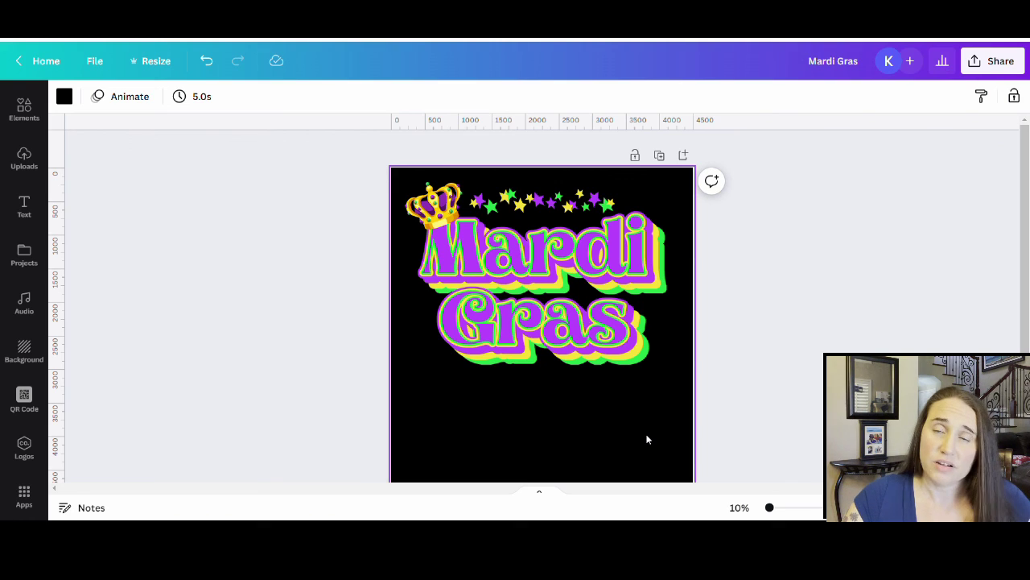